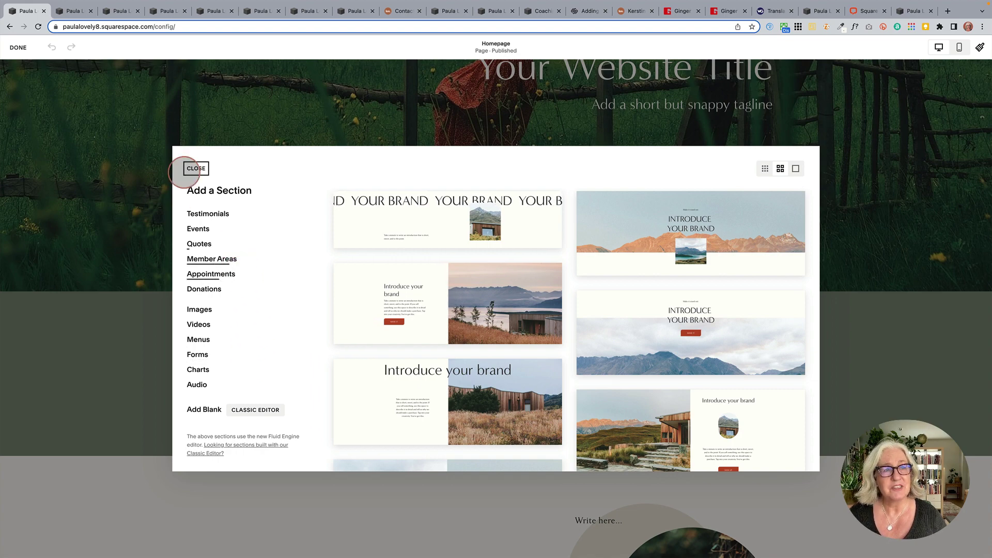
Switch to the browser tab with the homepage in mobile view and examine its stacked layout from the header to the testimonial section.
{"action": "left_click", "coordinate": [74, 11]}
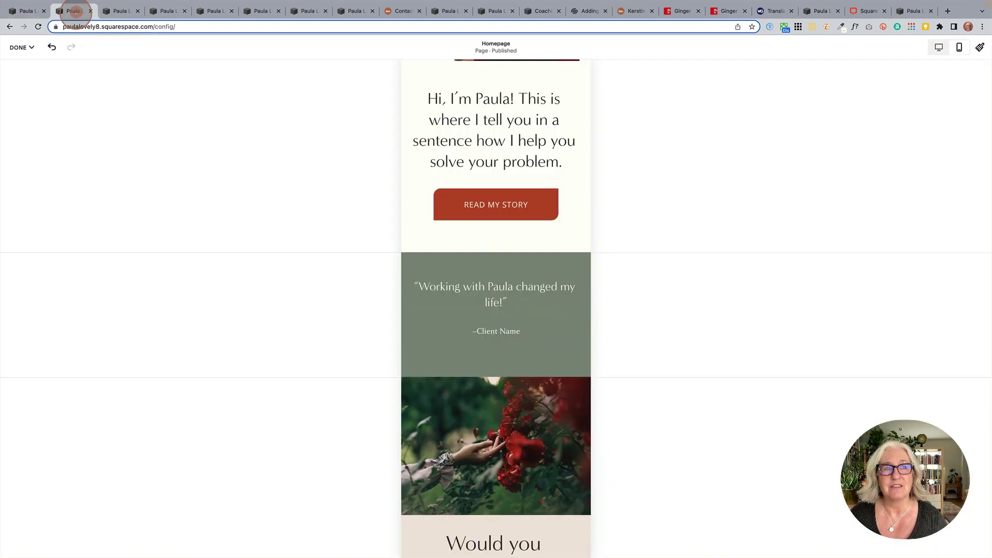
{"action": "mouse_move", "coordinate": [93, 97]}
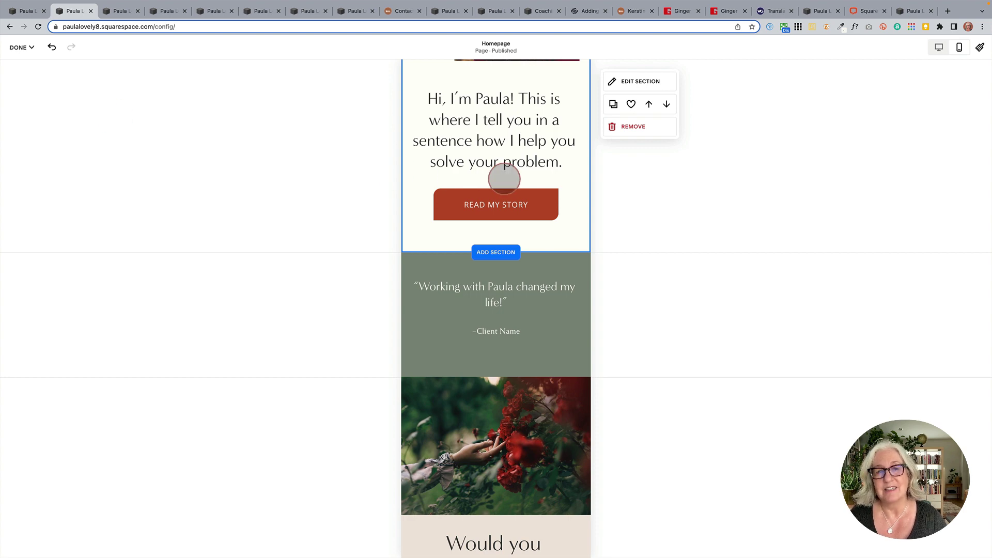
{"action": "scroll", "coordinate": [539, 173], "scroll_direction": "up", "scroll_amount": 3}
{"action": "scroll", "coordinate": [539, 174], "scroll_direction": "up", "scroll_amount": 3}
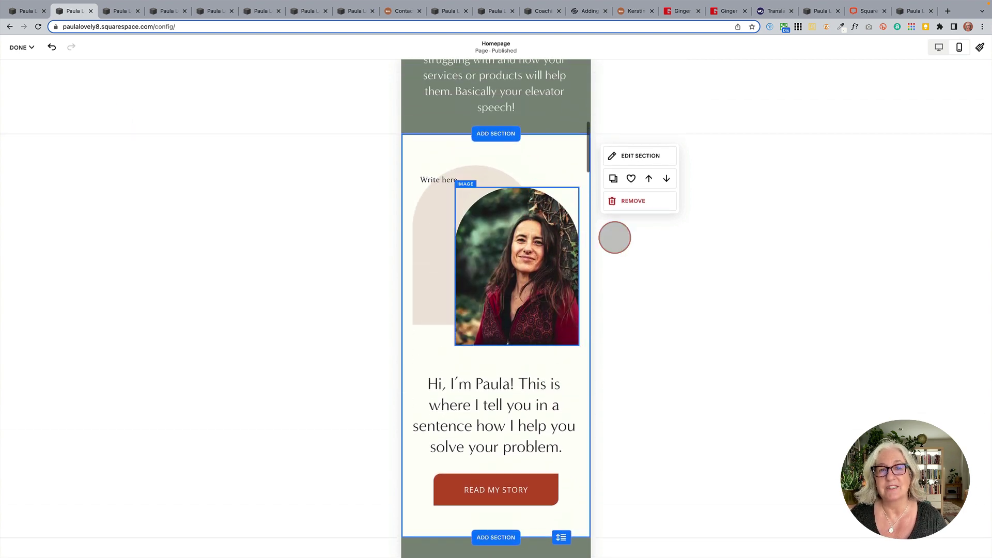
{"action": "scroll", "coordinate": [700, 251], "scroll_direction": "up", "scroll_amount": 10}
{"action": "scroll", "coordinate": [719, 272], "scroll_direction": "up", "scroll_amount": 1}
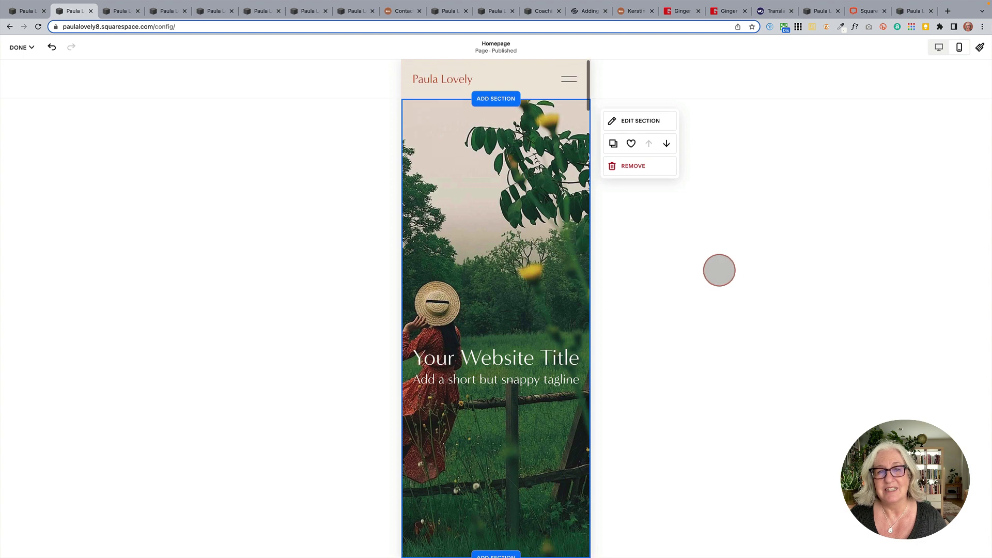
{"action": "mouse_move", "coordinate": [646, 103]}
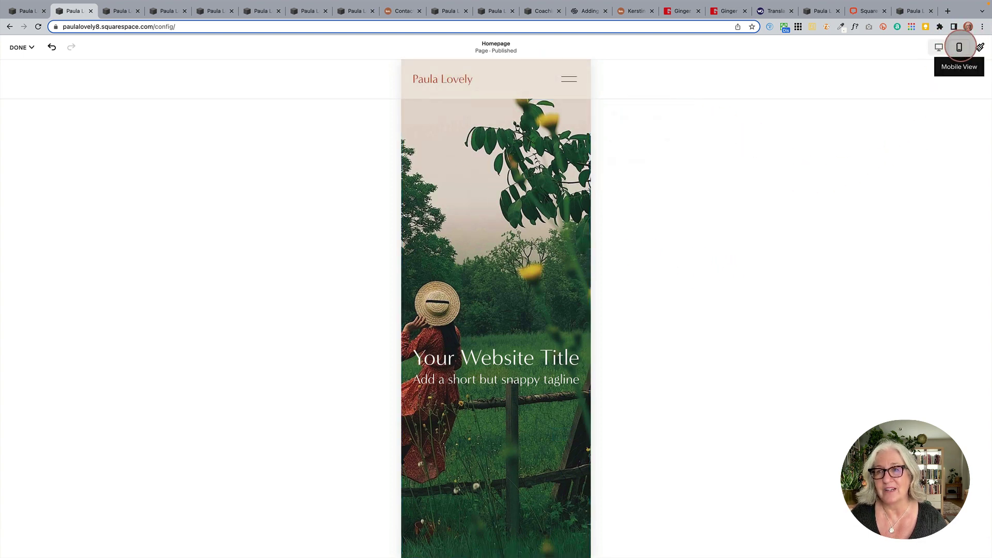
{"action": "mouse_move", "coordinate": [690, 193]}
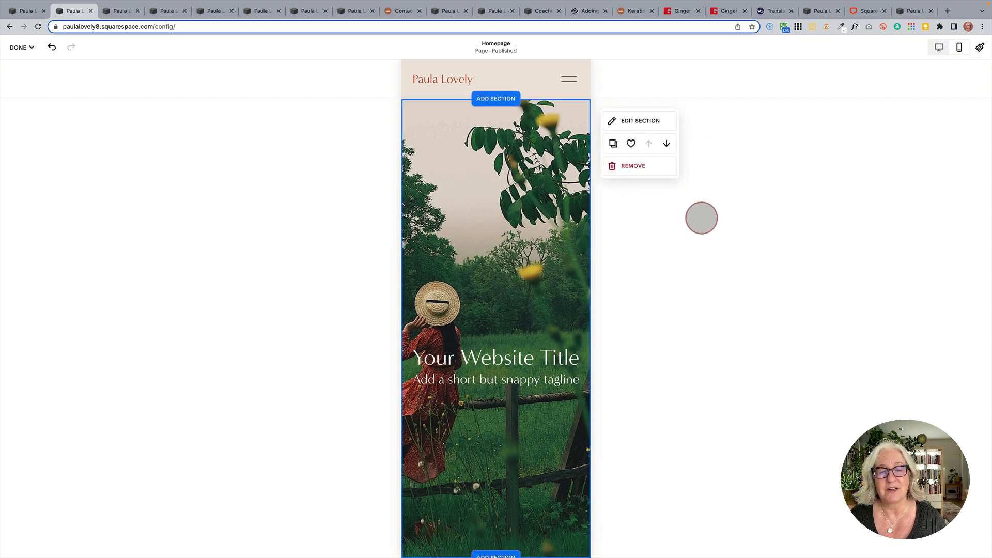
{"action": "scroll", "coordinate": [517, 238], "scroll_direction": "down", "scroll_amount": 3}
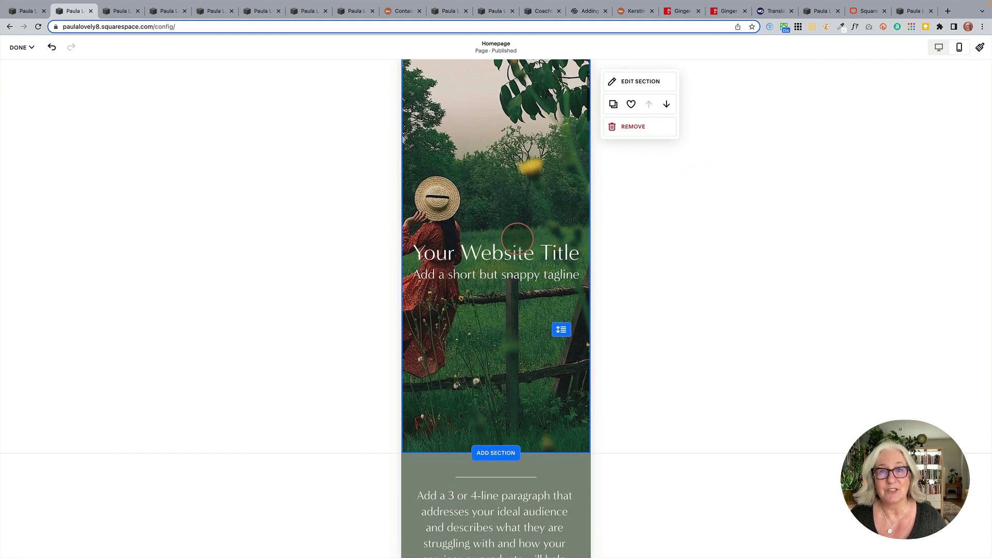
{"action": "scroll", "coordinate": [518, 239], "scroll_direction": "down", "scroll_amount": 4}
{"action": "scroll", "coordinate": [517, 238], "scroll_direction": "down", "scroll_amount": 5}
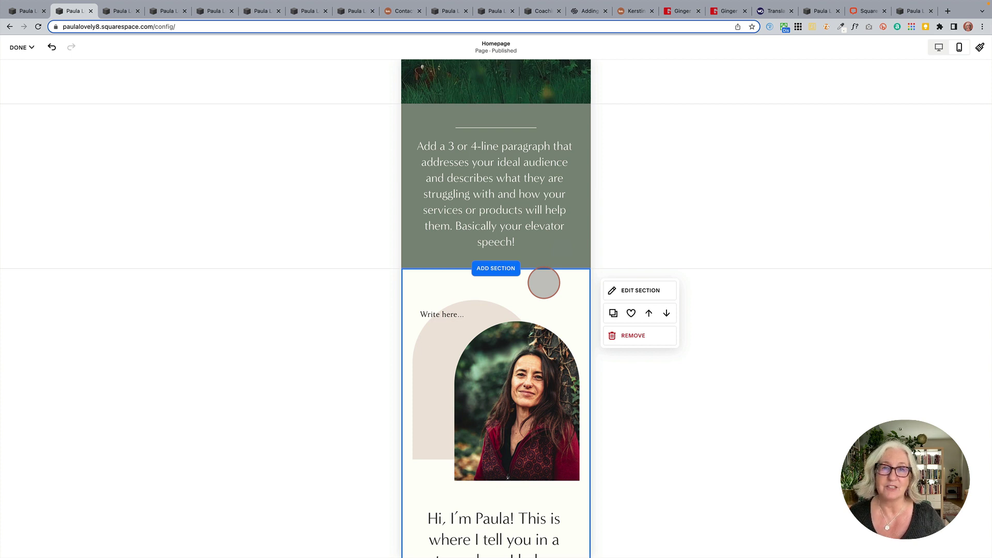
{"action": "scroll", "coordinate": [544, 283], "scroll_direction": "down", "scroll_amount": 3}
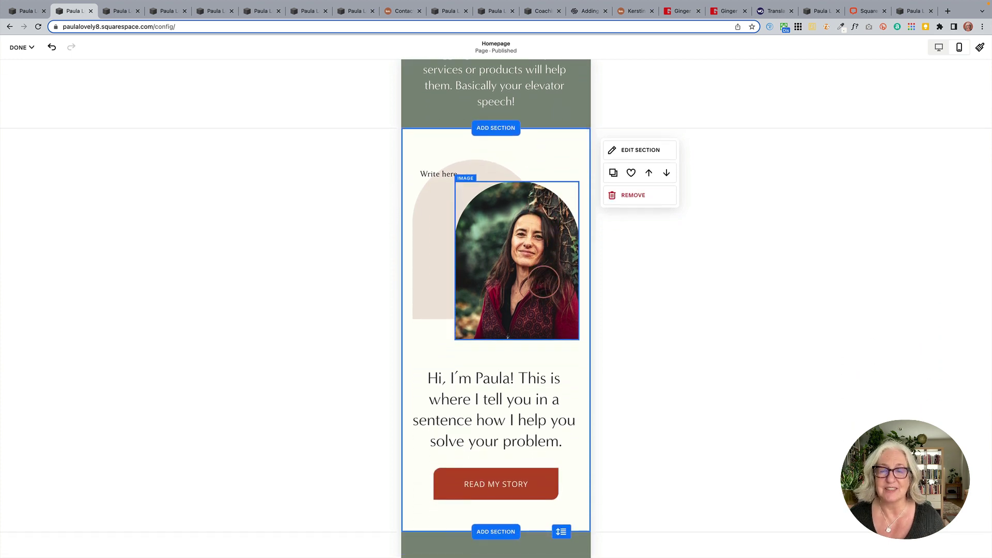
{"action": "scroll", "coordinate": [535, 289], "scroll_direction": "down", "scroll_amount": 2}
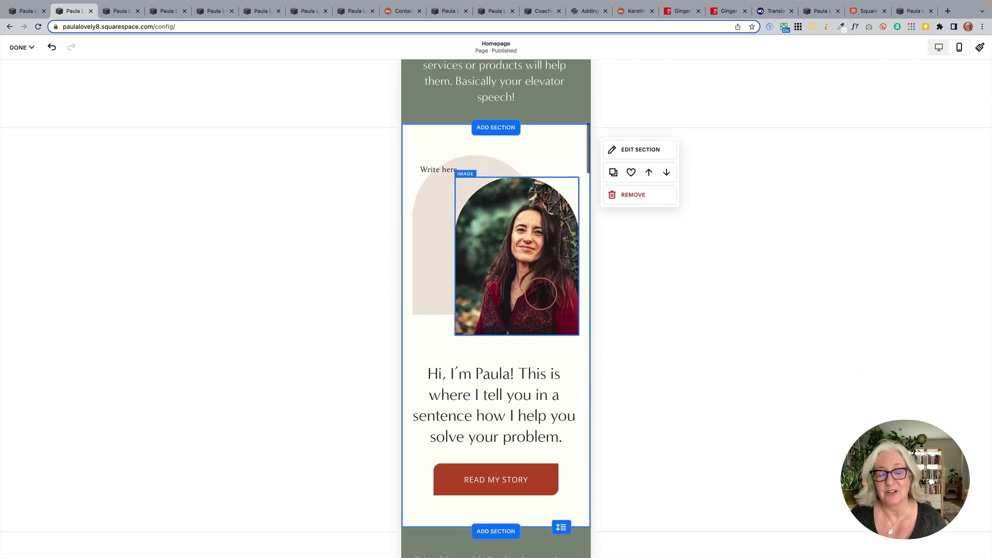
{"action": "scroll", "coordinate": [623, 284], "scroll_direction": "down", "scroll_amount": 3}
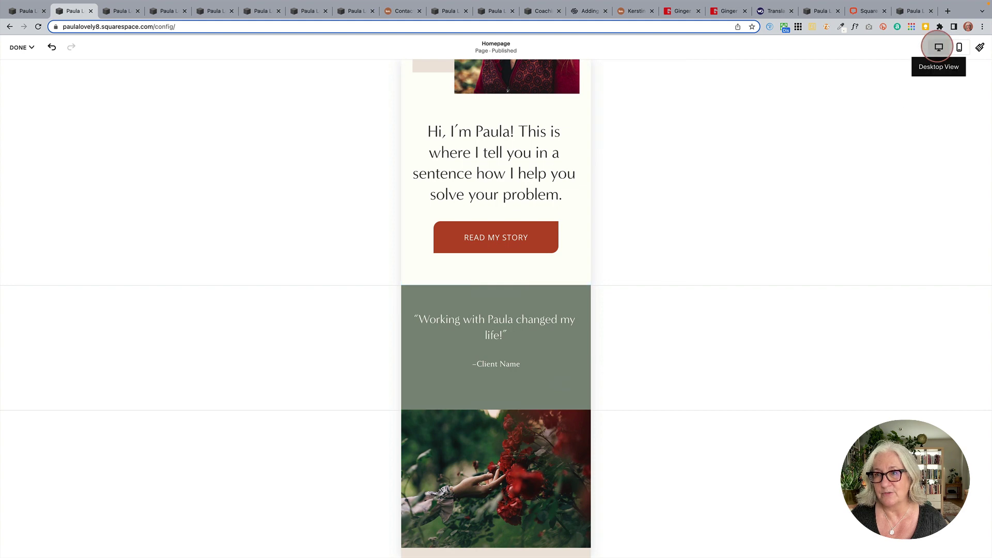
Compare the intro and testimonial sections in desktop view, and return to mobile view.
{"action": "left_click", "coordinate": [939, 47]}
{"action": "scroll", "coordinate": [786, 281], "scroll_direction": "down", "scroll_amount": 2}
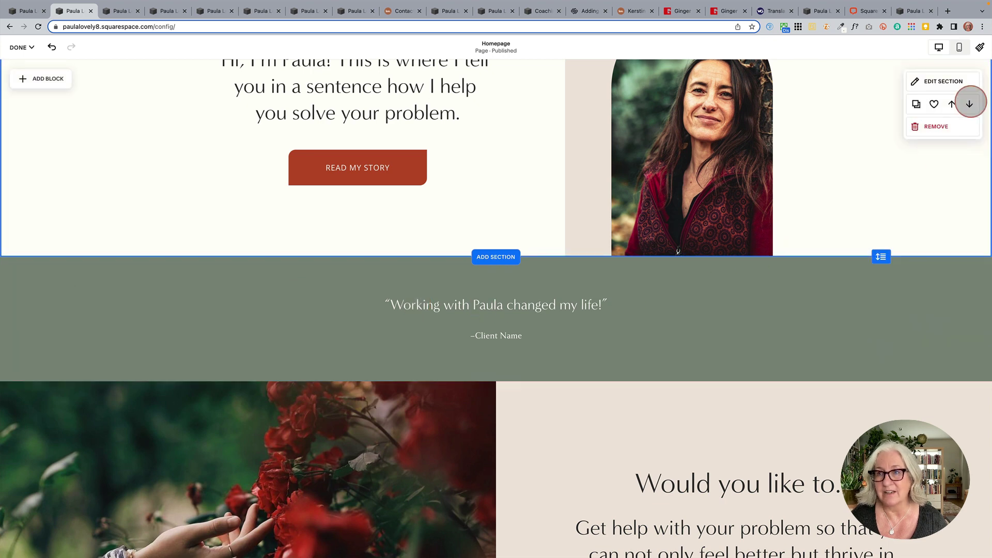
{"action": "left_click", "coordinate": [959, 47]}
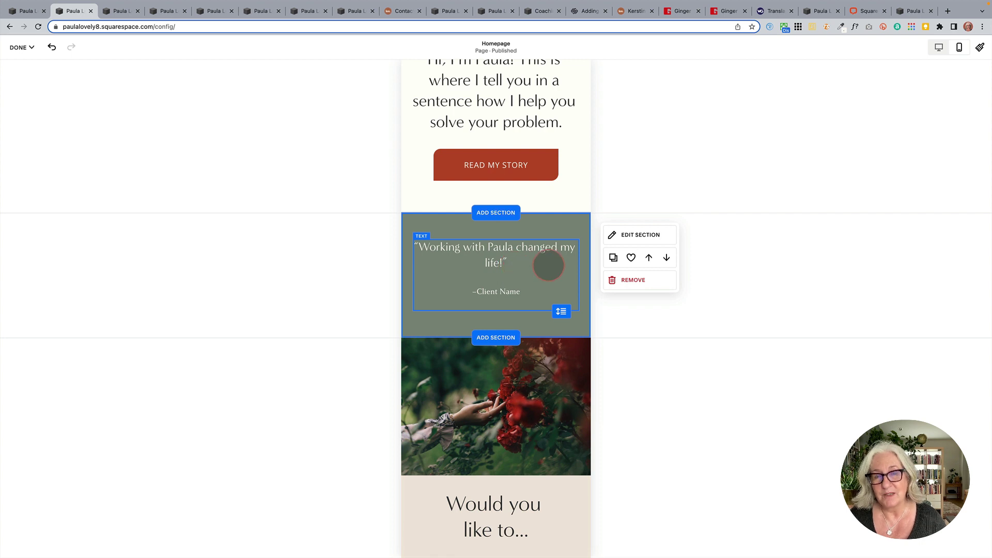
Narrow the testimonial text block in the mobile layout and centre it horizontally within its green section.
{"action": "left_click", "coordinate": [552, 266]}
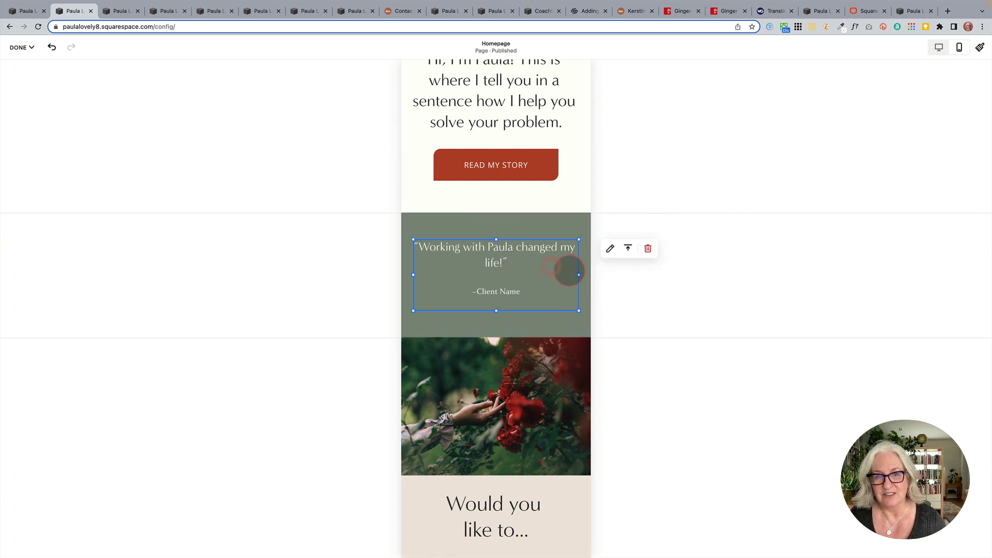
{"action": "left_click_drag", "start_coordinate": [579, 275], "coordinate": [537, 275]}
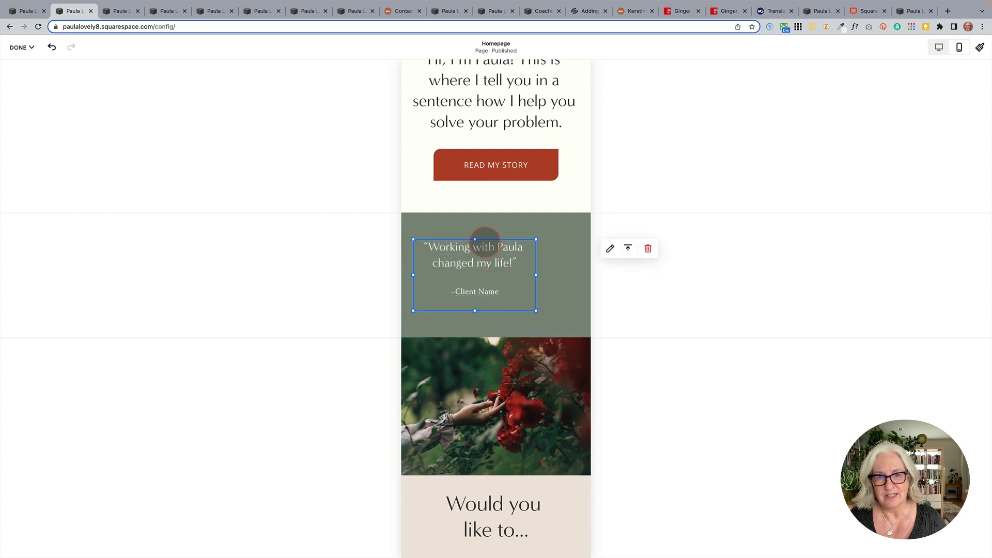
{"action": "left_click_drag", "start_coordinate": [495, 238], "coordinate": [506, 236]}
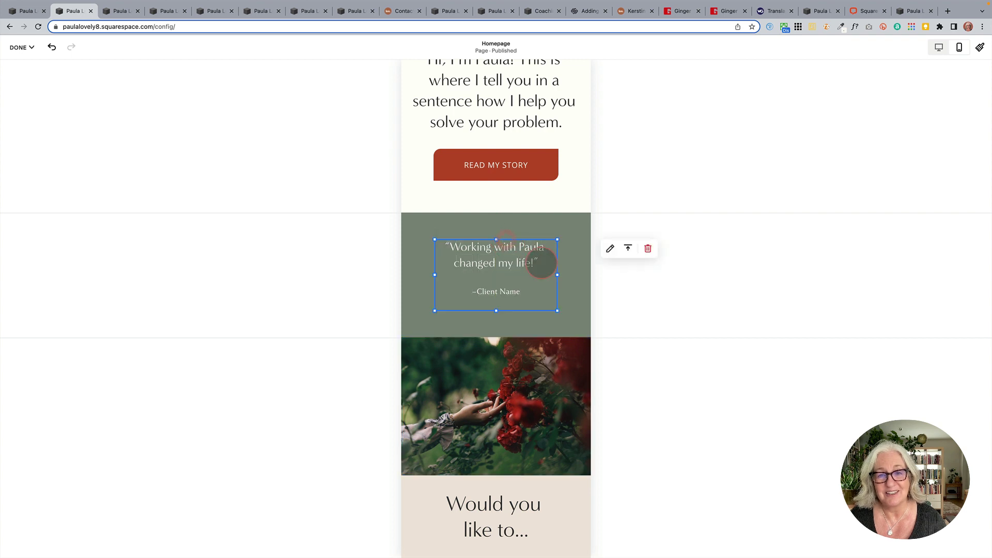
{"action": "left_click", "coordinate": [575, 293]}
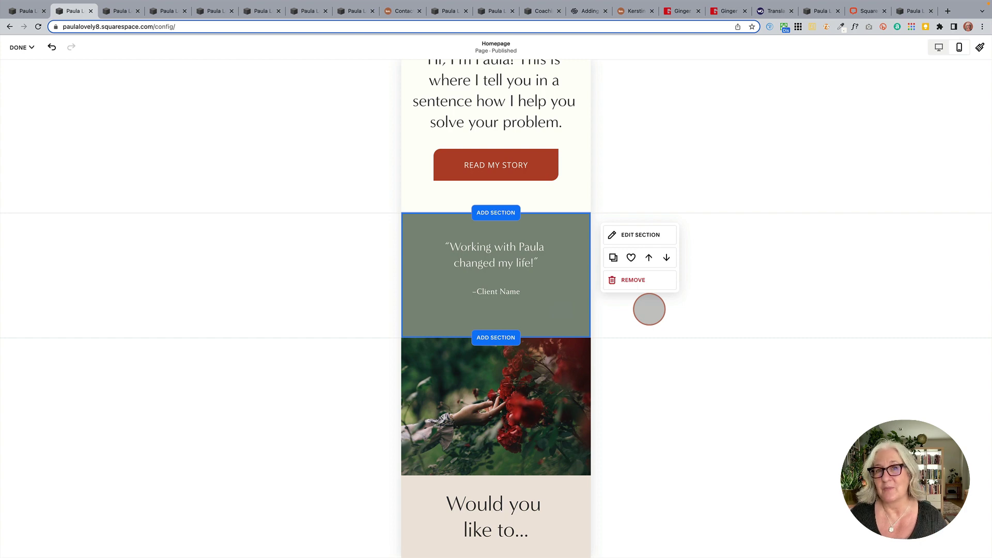
Check the homepage in desktop view after the mobile testimonial edit, and go back to mobile view.
{"action": "left_click", "coordinate": [939, 47]}
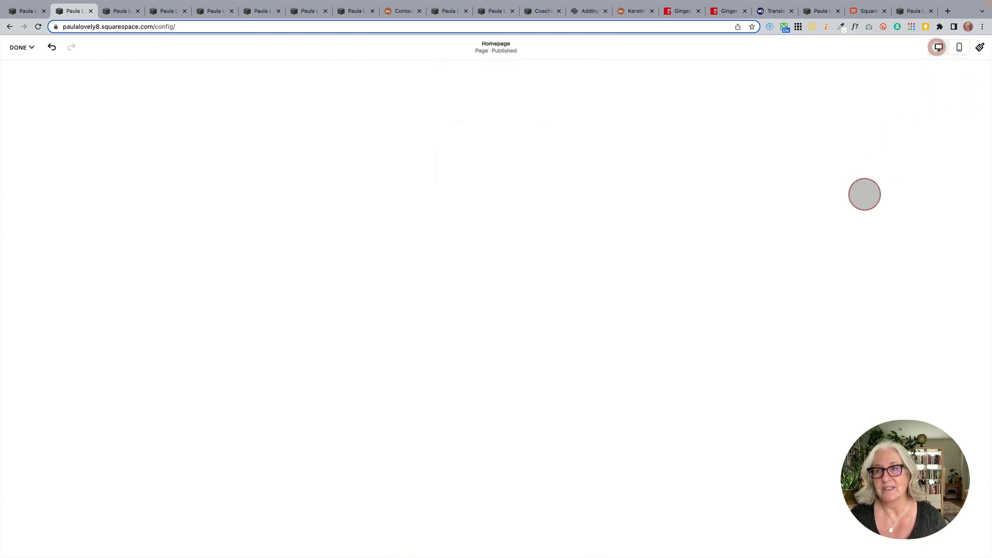
{"action": "left_click", "coordinate": [959, 47]}
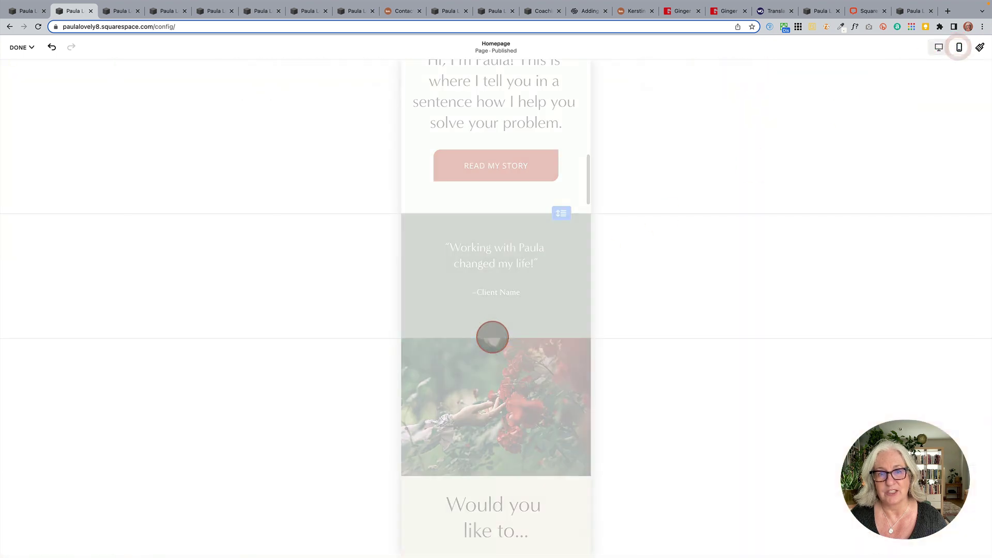
{"action": "left_click", "coordinate": [520, 299]}
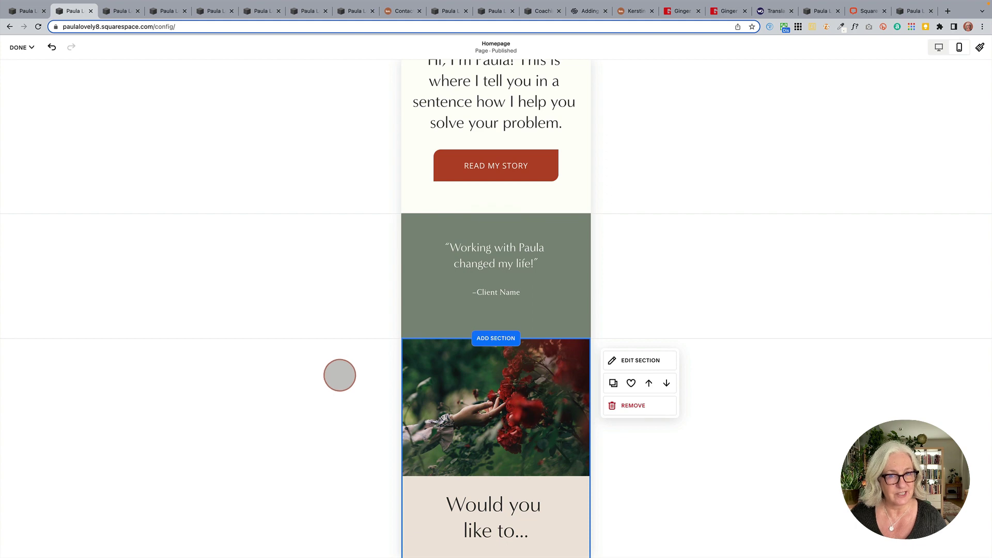
{"action": "scroll", "coordinate": [62, 461], "scroll_direction": "up", "scroll_amount": 1}
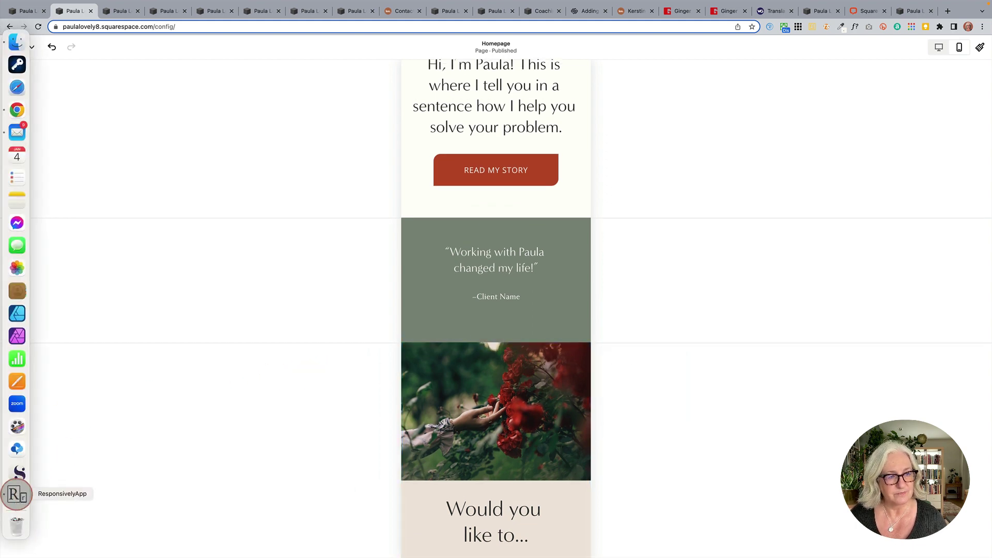
Switch to ResponsivelyApp and examine how the homepage's intro and testimonial sections display on the phone-sized and Nexus 7 previews.
{"action": "left_click", "coordinate": [15, 494]}
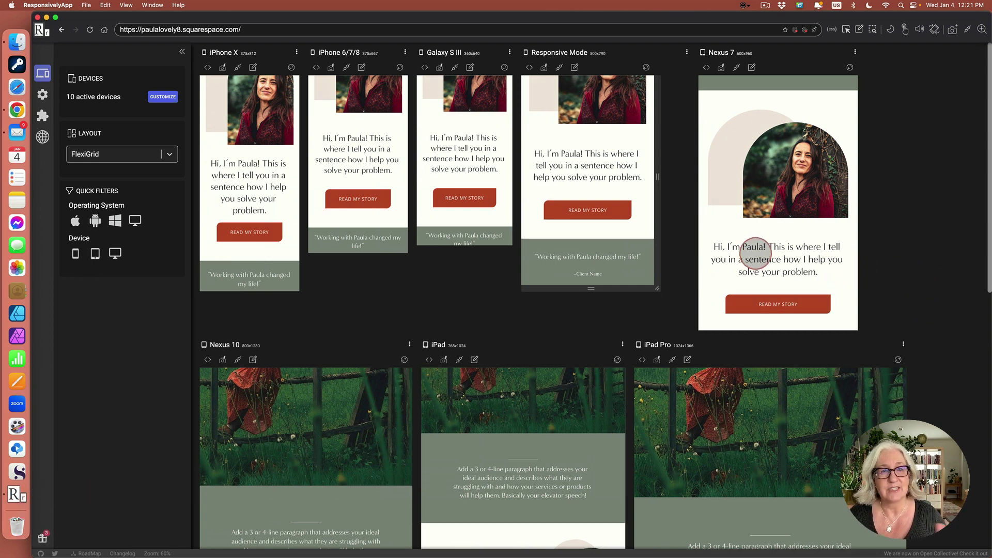
{"action": "scroll", "coordinate": [755, 253], "scroll_direction": "down", "scroll_amount": 3}
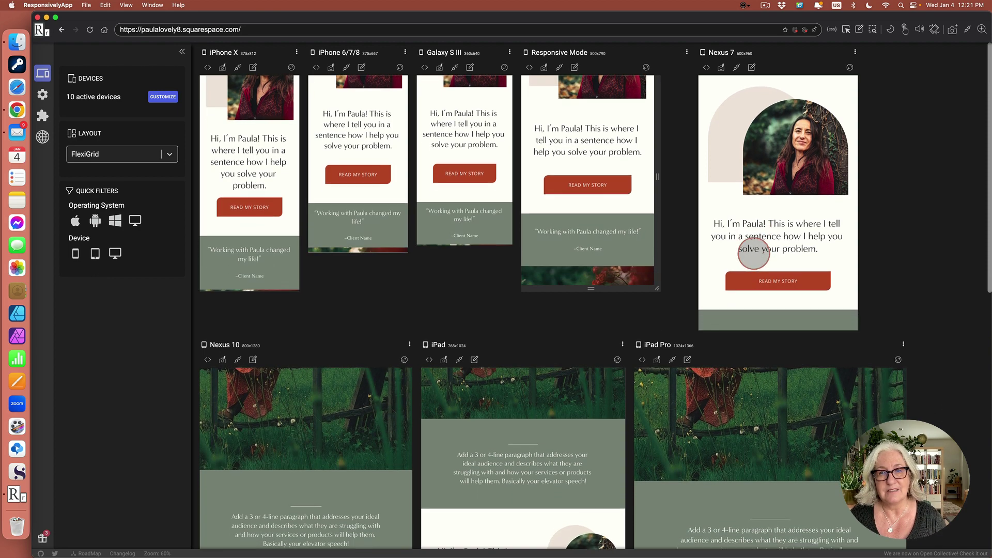
{"action": "scroll", "coordinate": [754, 253], "scroll_direction": "up", "scroll_amount": 3}
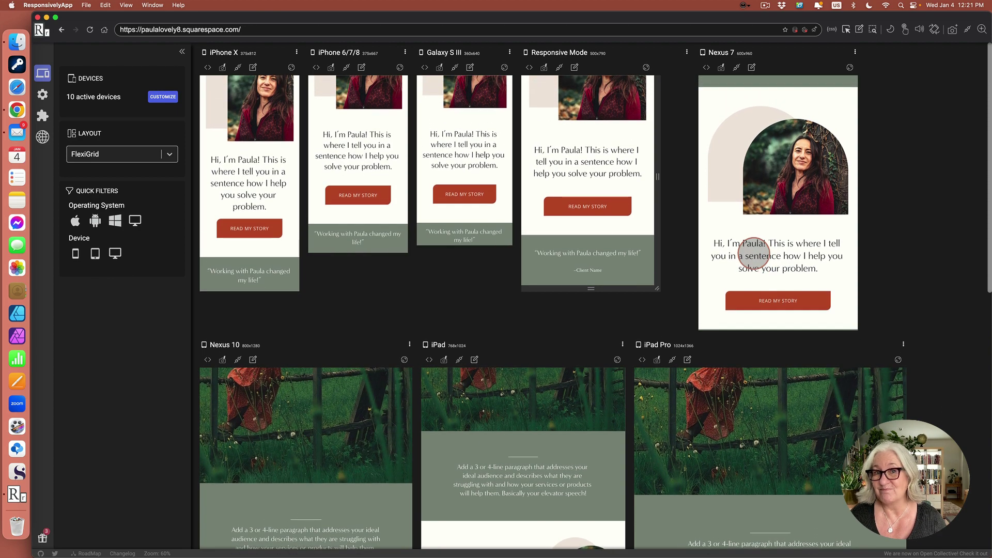
{"action": "scroll", "coordinate": [754, 254], "scroll_direction": "up", "scroll_amount": 1}
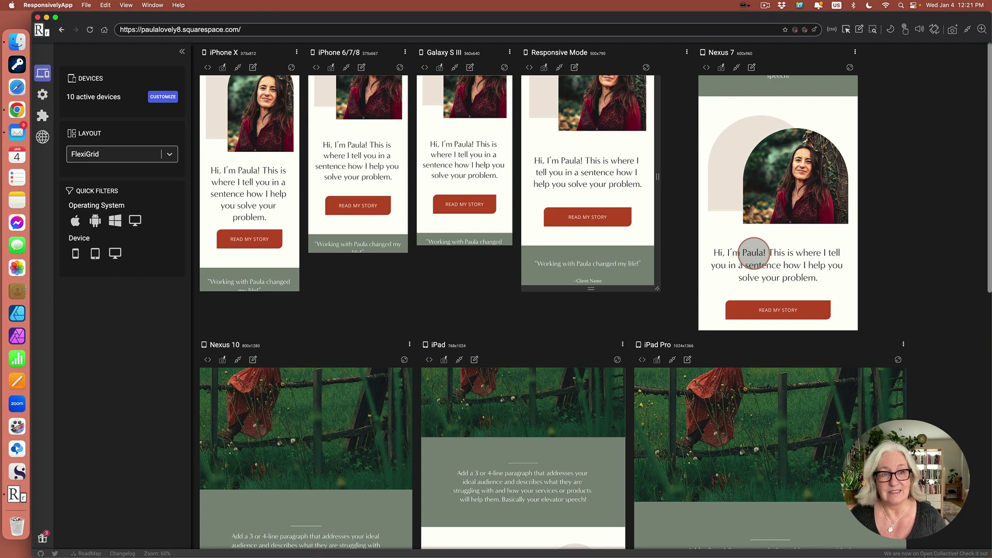
{"action": "scroll", "coordinate": [754, 253], "scroll_direction": "up", "scroll_amount": 10}
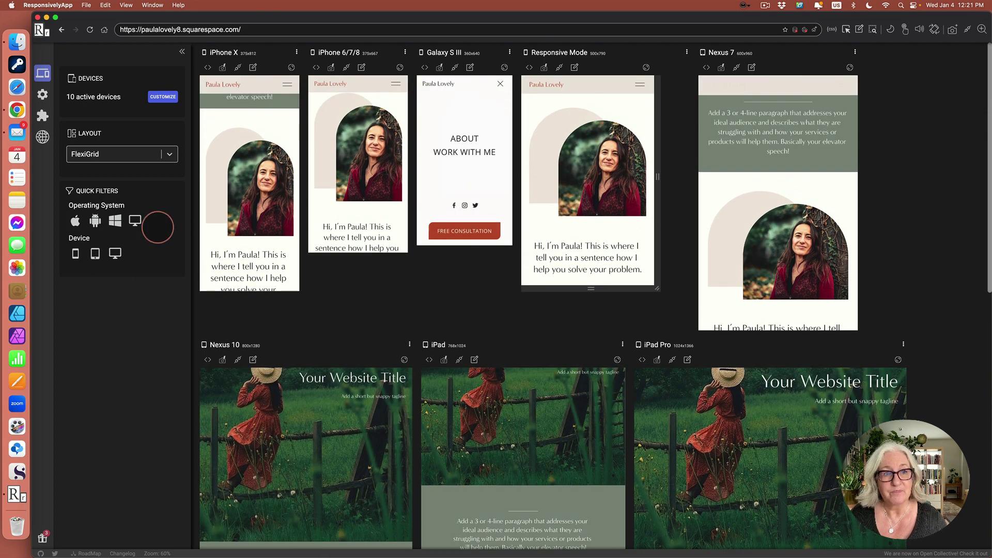
{"action": "scroll", "coordinate": [792, 228], "scroll_direction": "down", "scroll_amount": 3}
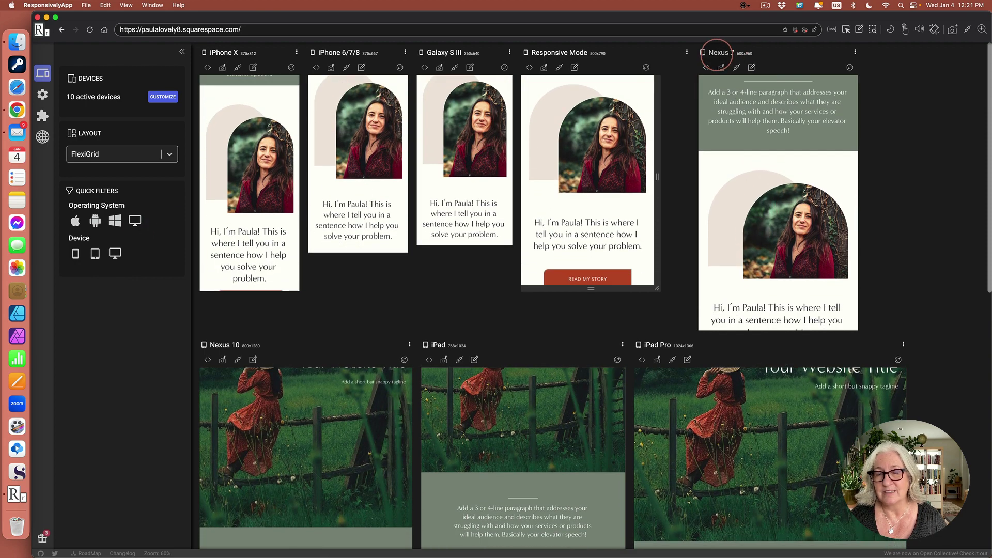
{"action": "scroll", "coordinate": [799, 234], "scroll_direction": "down", "scroll_amount": 5}
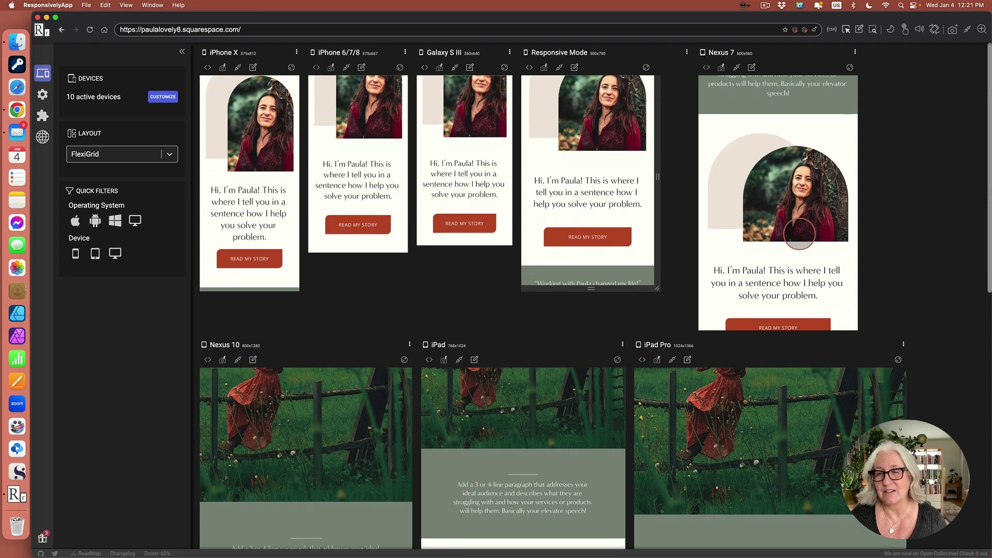
{"action": "scroll", "coordinate": [799, 233], "scroll_direction": "down", "scroll_amount": 5}
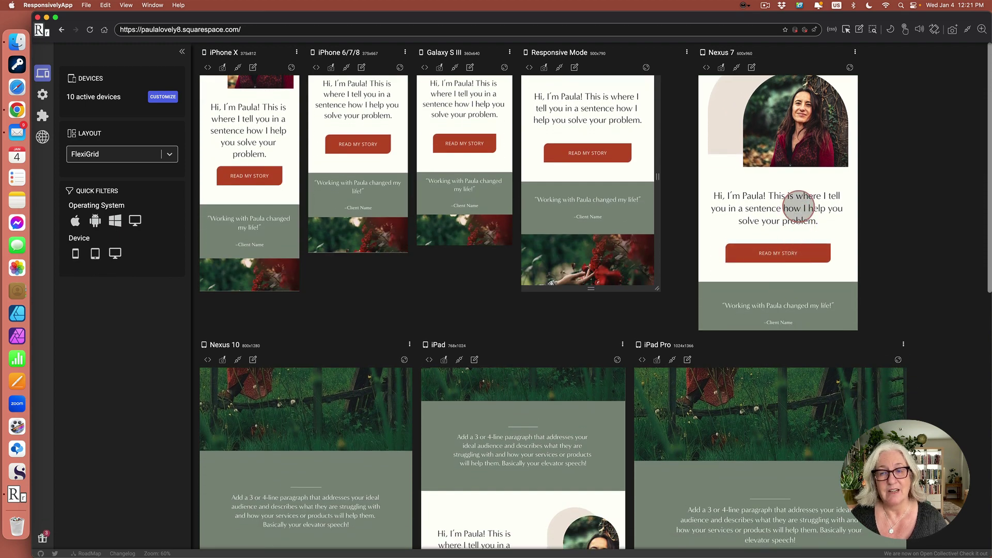
{"action": "scroll", "coordinate": [798, 207], "scroll_direction": "down", "scroll_amount": 5}
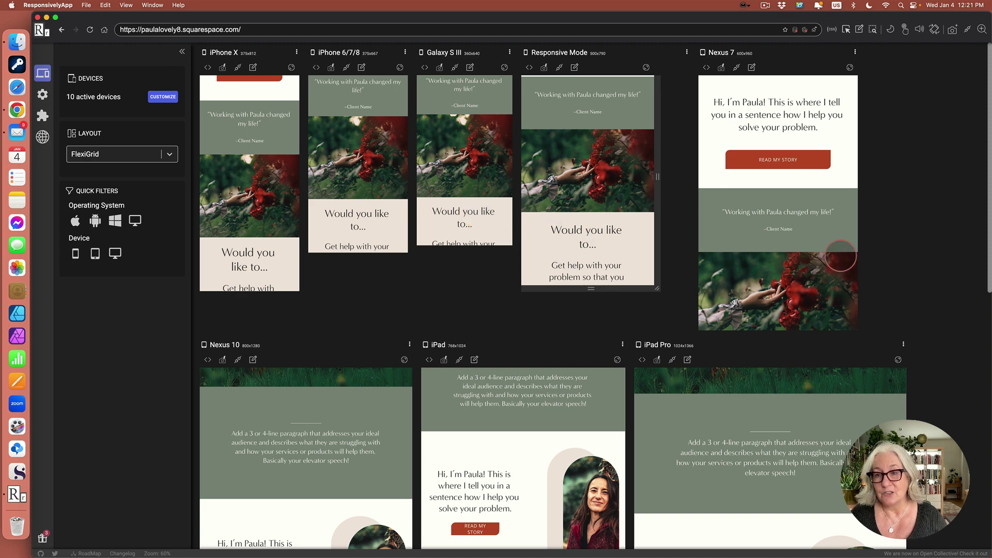
Examine the homepage layout on the Nexus 10, iPad, iPad Pro, Surface Duo and Generic Laptop previews.
{"action": "scroll", "coordinate": [947, 286], "scroll_direction": "down", "scroll_amount": 3}
{"action": "scroll", "coordinate": [947, 286], "scroll_direction": "down", "scroll_amount": 8}
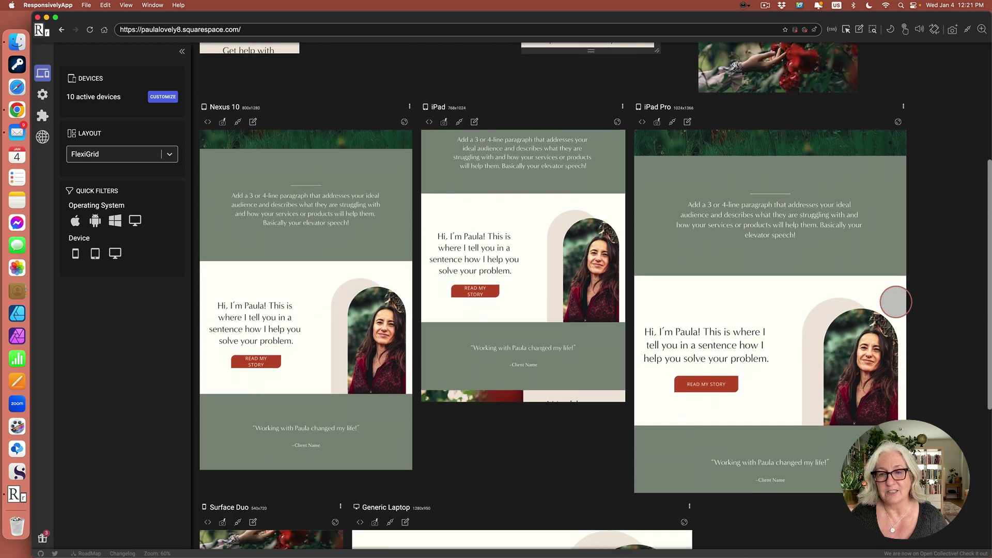
{"action": "scroll", "coordinate": [515, 281], "scroll_direction": "down", "scroll_amount": 5}
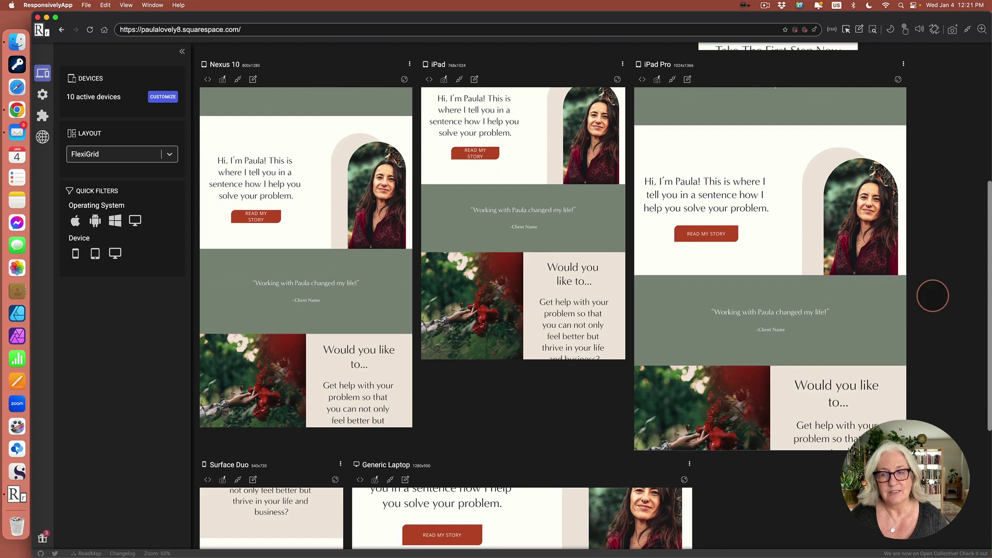
{"action": "scroll", "coordinate": [947, 290], "scroll_direction": "down", "scroll_amount": 8}
{"action": "scroll", "coordinate": [275, 361], "scroll_direction": "up", "scroll_amount": 10}
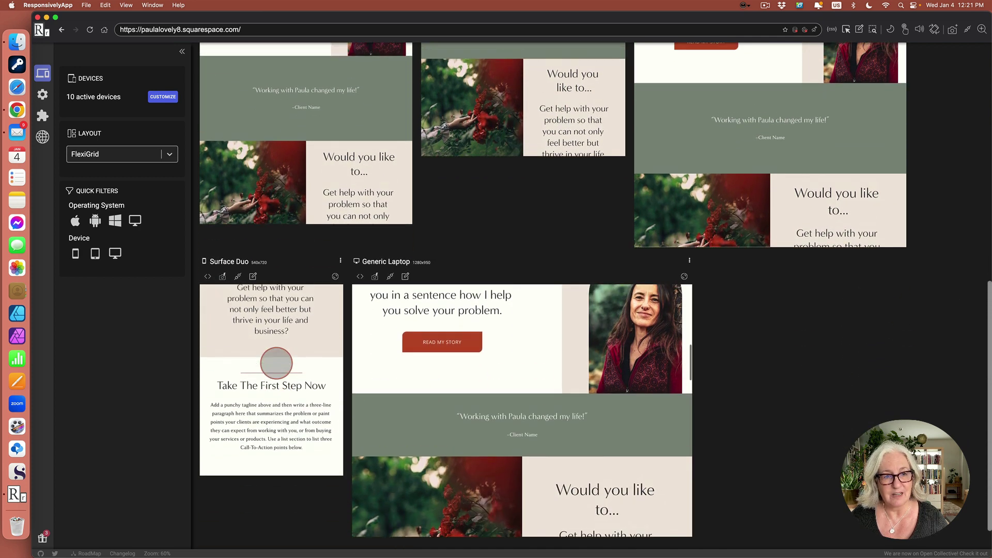
{"action": "scroll", "coordinate": [284, 362], "scroll_direction": "up", "scroll_amount": 5}
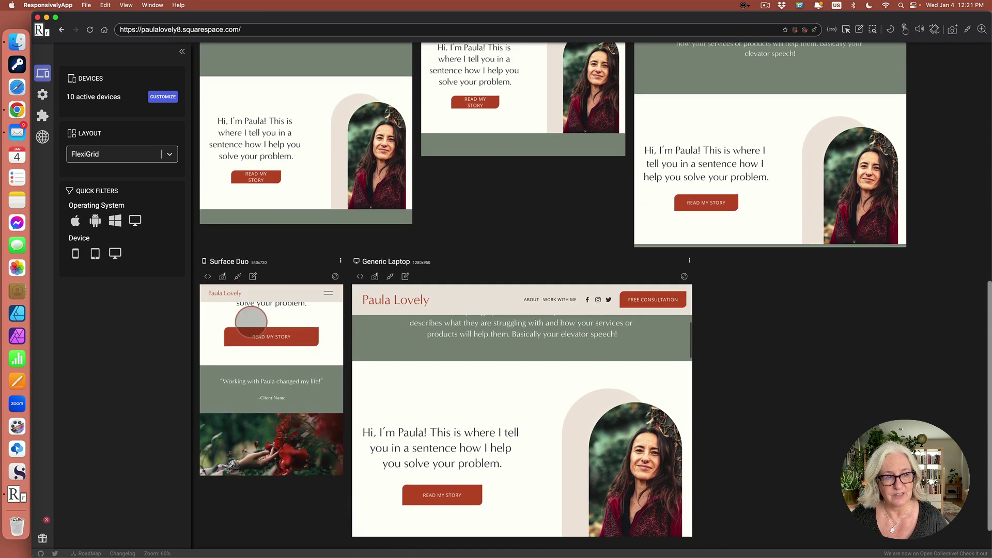
{"action": "scroll", "coordinate": [291, 380], "scroll_direction": "up", "scroll_amount": 5}
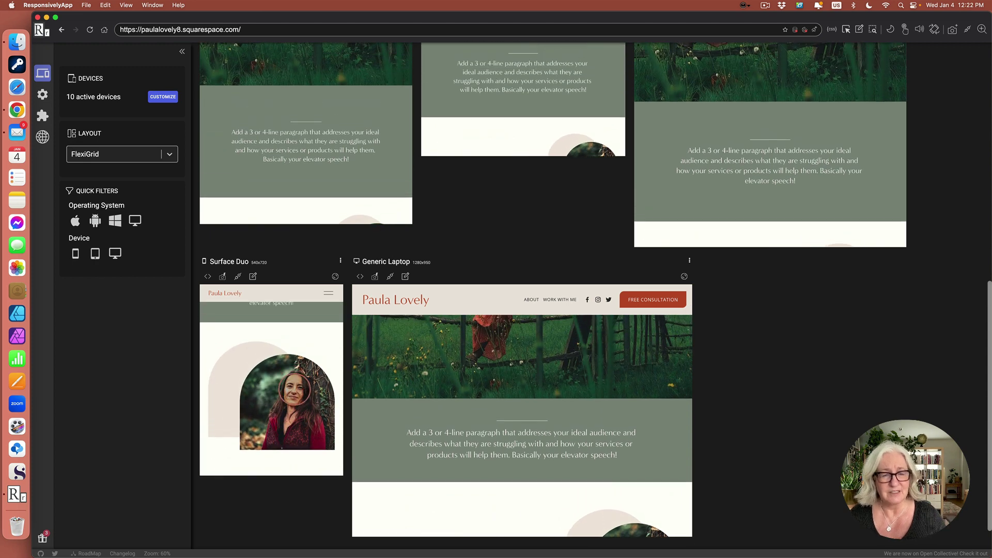
Examine the portrait section and its Read My Story button on the Surface Duo and larger previews, and return to the phone-sized previews.
{"action": "scroll", "coordinate": [294, 382], "scroll_direction": "down", "scroll_amount": 2}
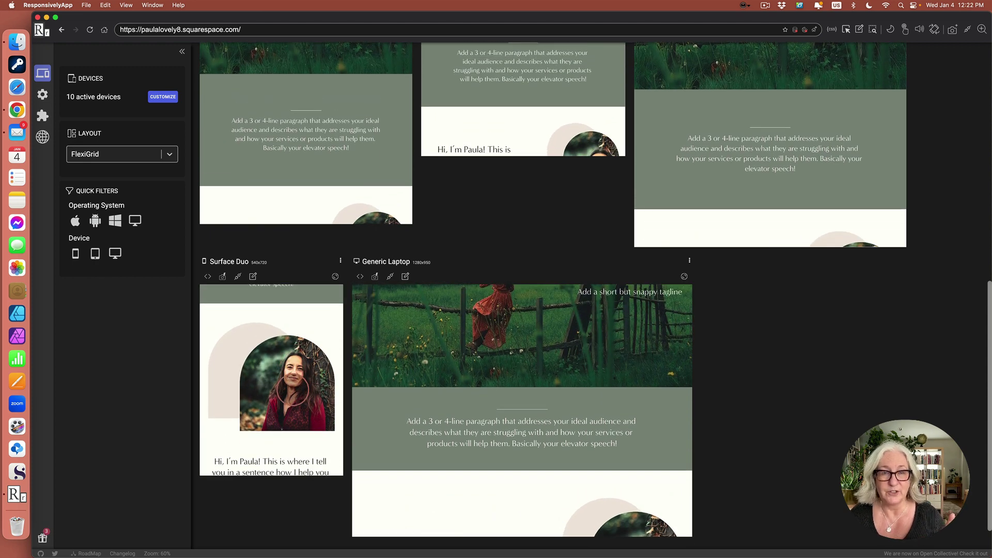
{"action": "scroll", "coordinate": [293, 391], "scroll_direction": "down", "scroll_amount": 5}
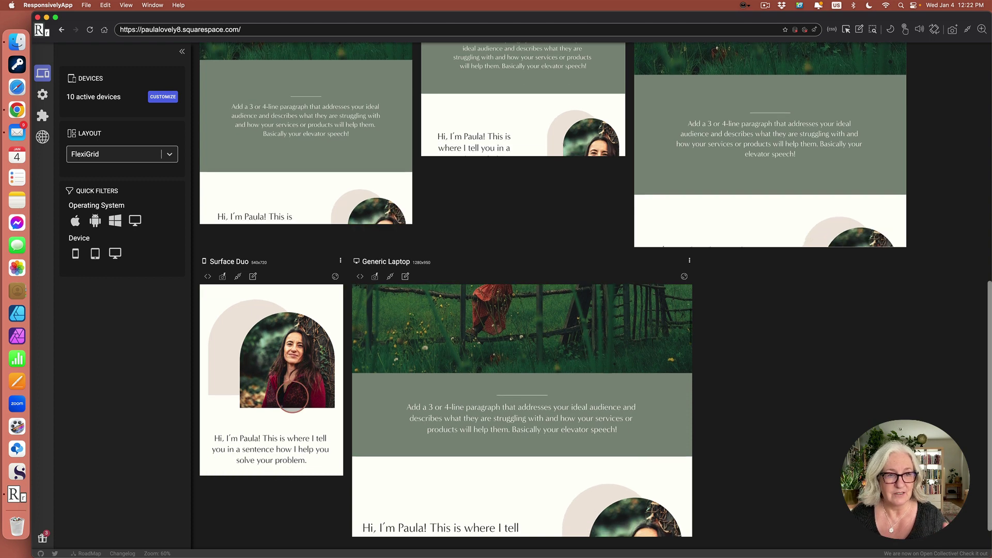
{"action": "scroll", "coordinate": [284, 419], "scroll_direction": "down", "scroll_amount": 3}
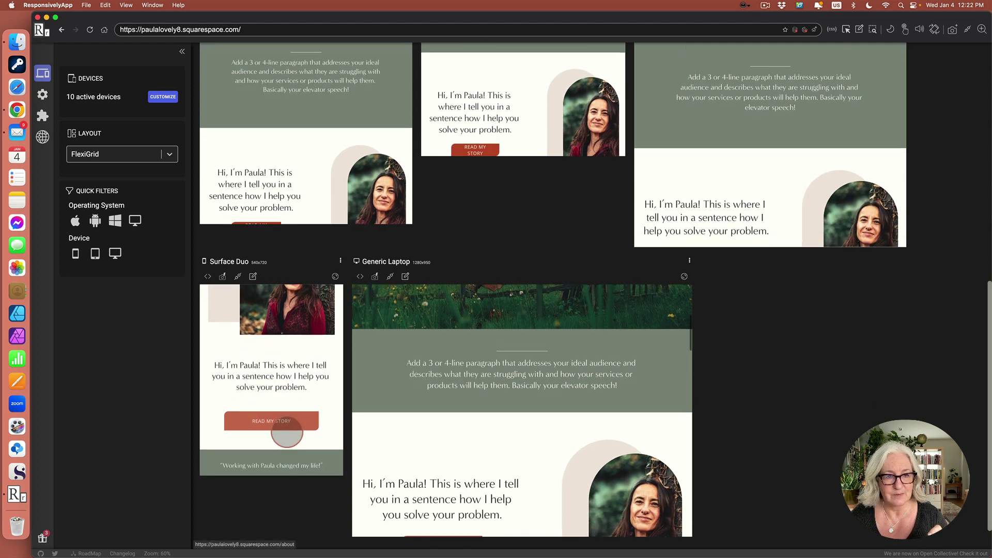
{"action": "left_click_drag", "start_coordinate": [977, 339], "coordinate": [978, 104]}
{"action": "scroll", "coordinate": [309, 209], "scroll_direction": "up", "scroll_amount": 5}
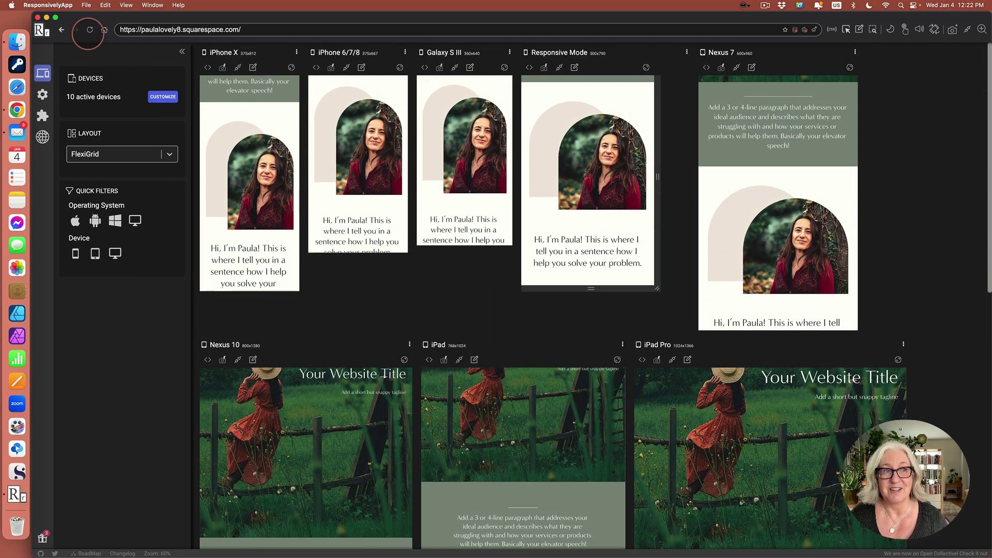
Close ResponsivelyApp, switch to the third homepage editor tab in Google Chrome, and add the portrait section to the saved sections.
{"action": "left_click", "coordinate": [37, 17]}
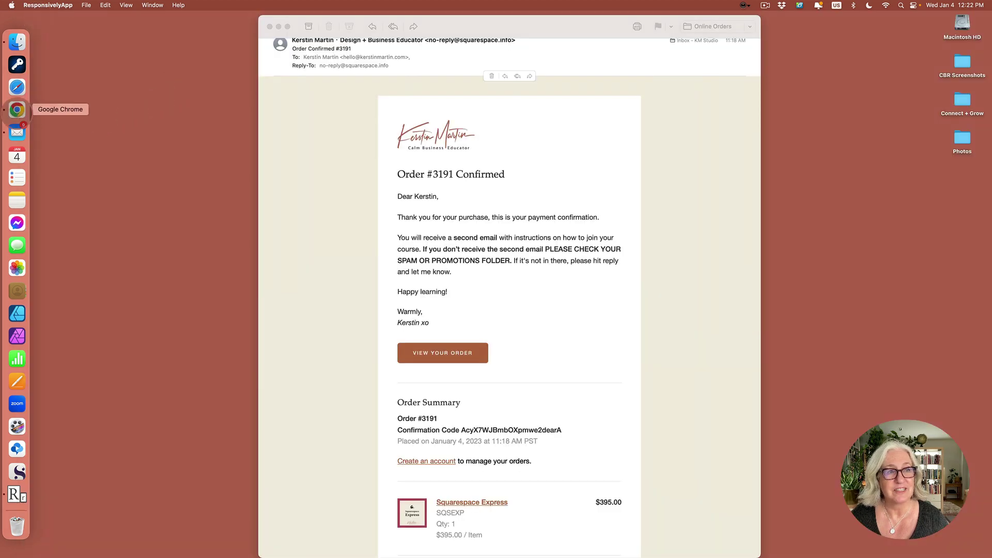
{"action": "left_click", "coordinate": [18, 111]}
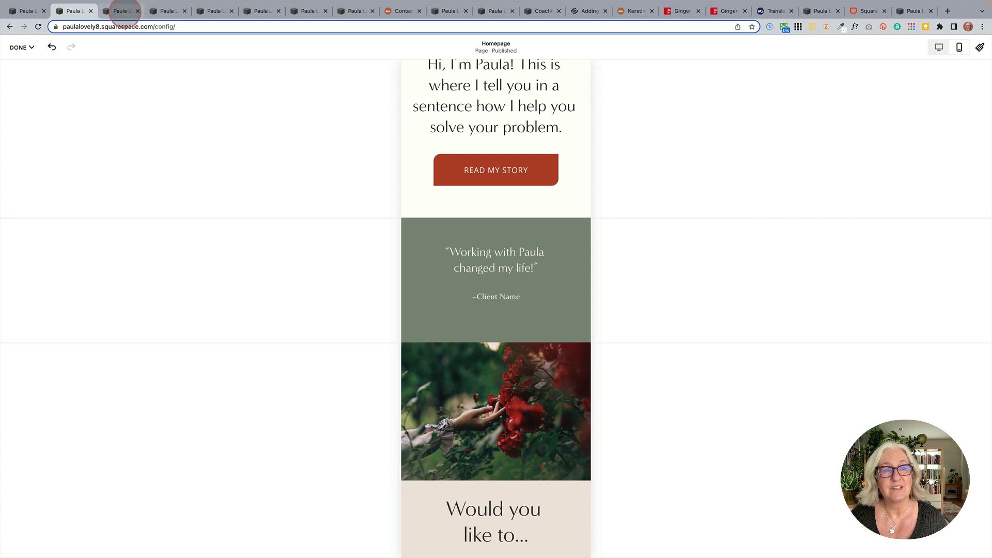
{"action": "left_click", "coordinate": [122, 11]}
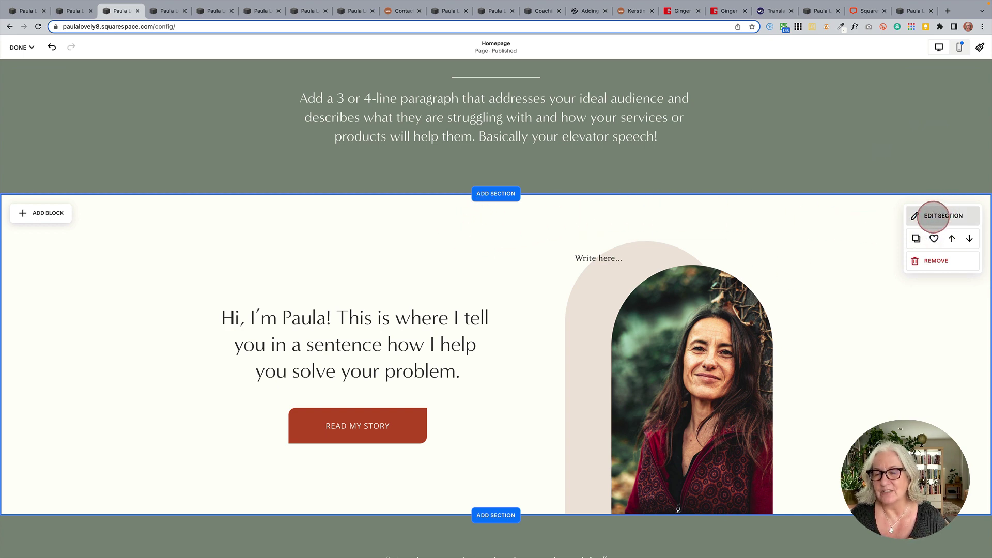
{"action": "left_click", "coordinate": [934, 238]}
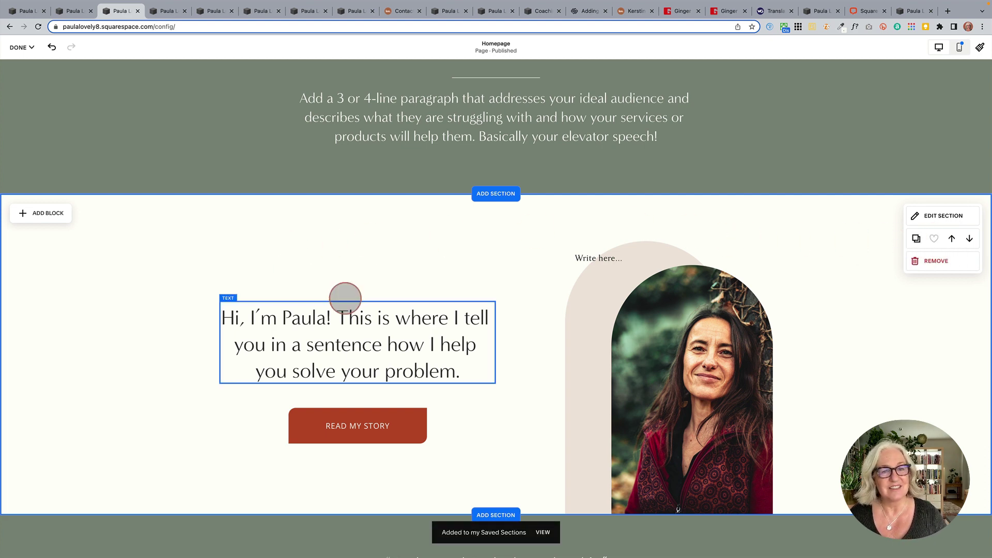
Insert the saved portrait section from My Saved Sections directly below the original on the homepage.
{"action": "scroll", "coordinate": [408, 352], "scroll_direction": "down", "scroll_amount": 3}
{"action": "scroll", "coordinate": [408, 352], "scroll_direction": "down", "scroll_amount": 1}
{"action": "left_click", "coordinate": [483, 375]}
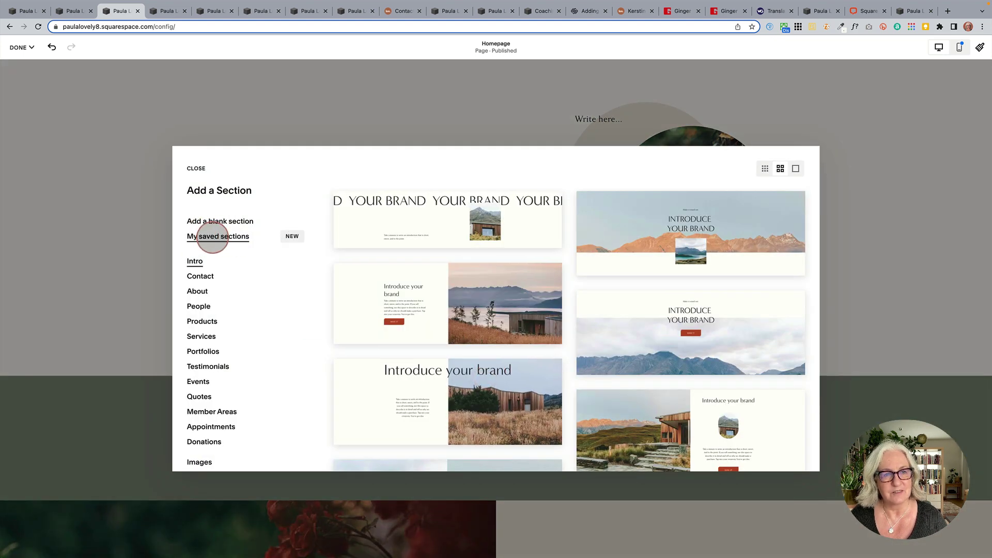
{"action": "left_click", "coordinate": [211, 238]}
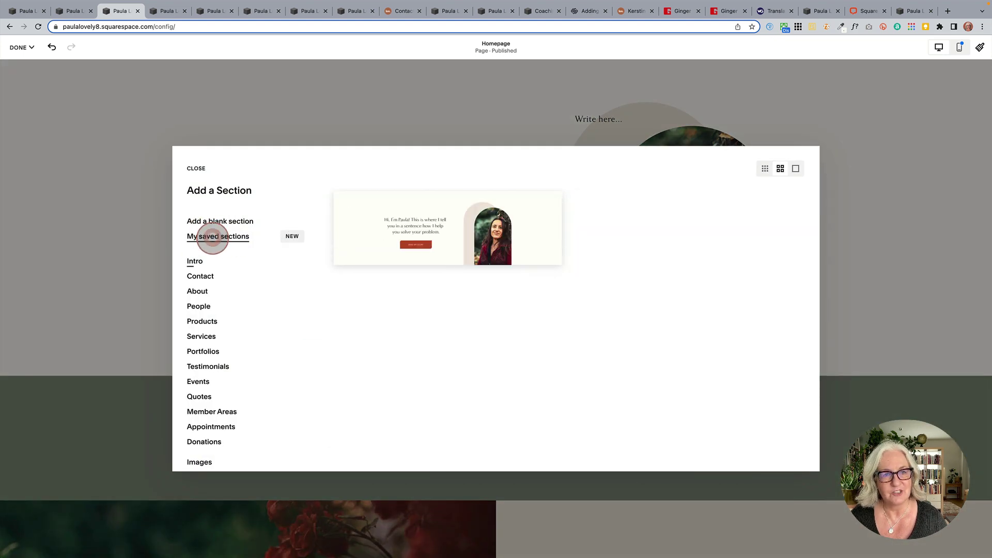
{"action": "left_click", "coordinate": [413, 225]}
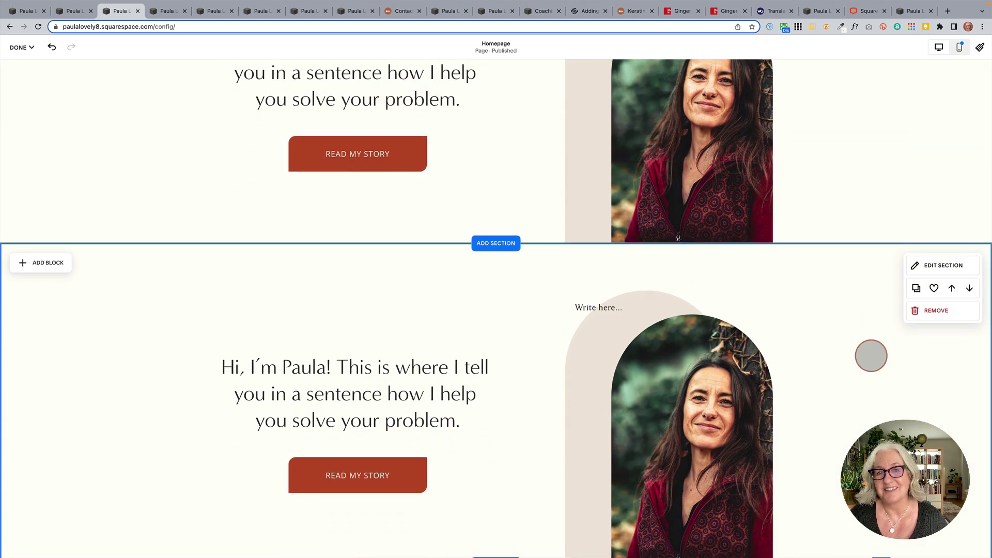
Apply the Light 1 color theme to the inserted copy of the portrait section.
{"action": "left_click", "coordinate": [956, 266]}
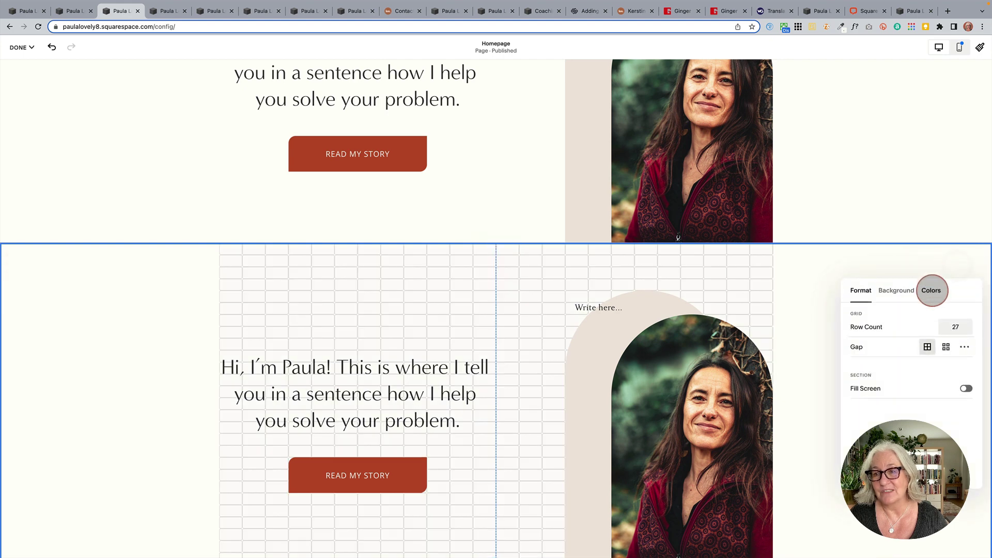
{"action": "left_click", "coordinate": [932, 290]}
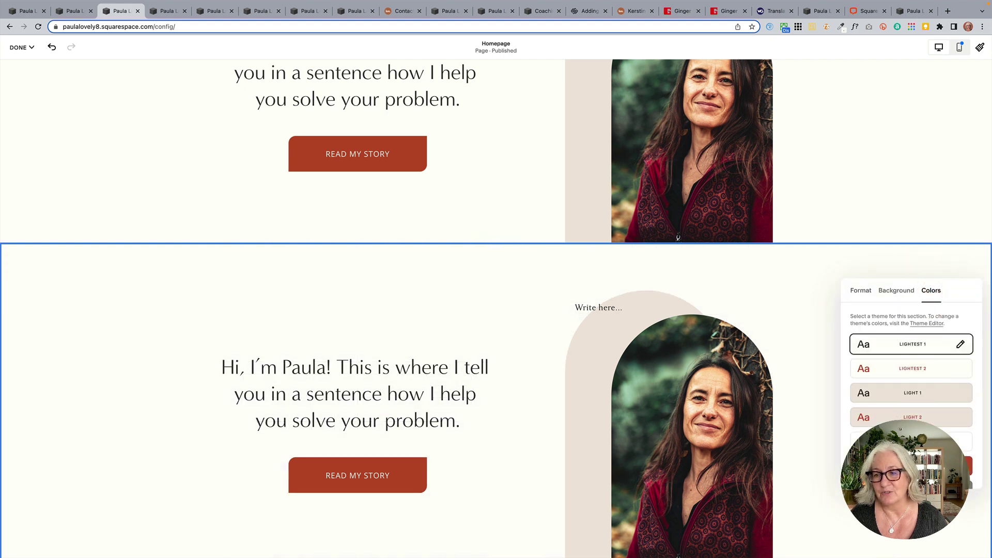
{"action": "left_click", "coordinate": [918, 398]}
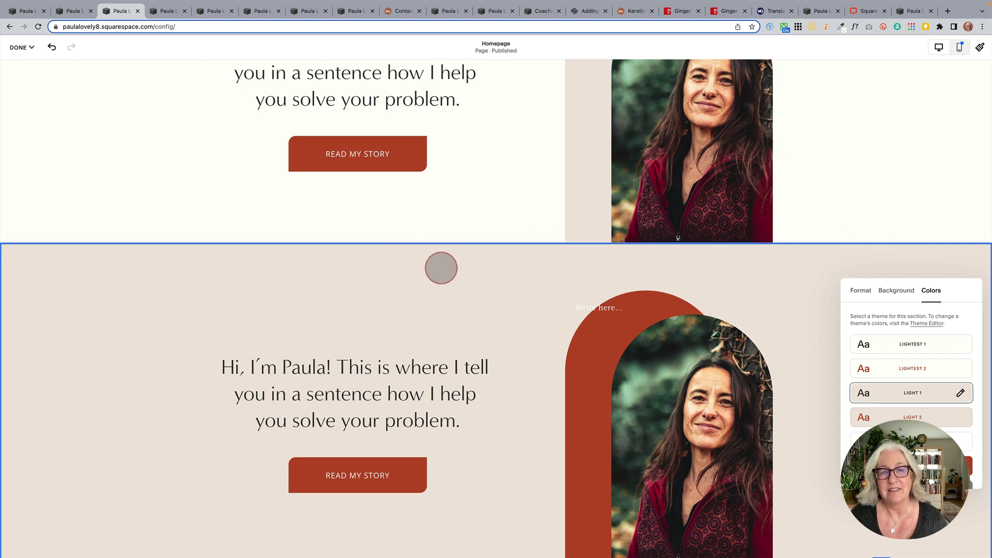
{"action": "left_click", "coordinate": [441, 268]}
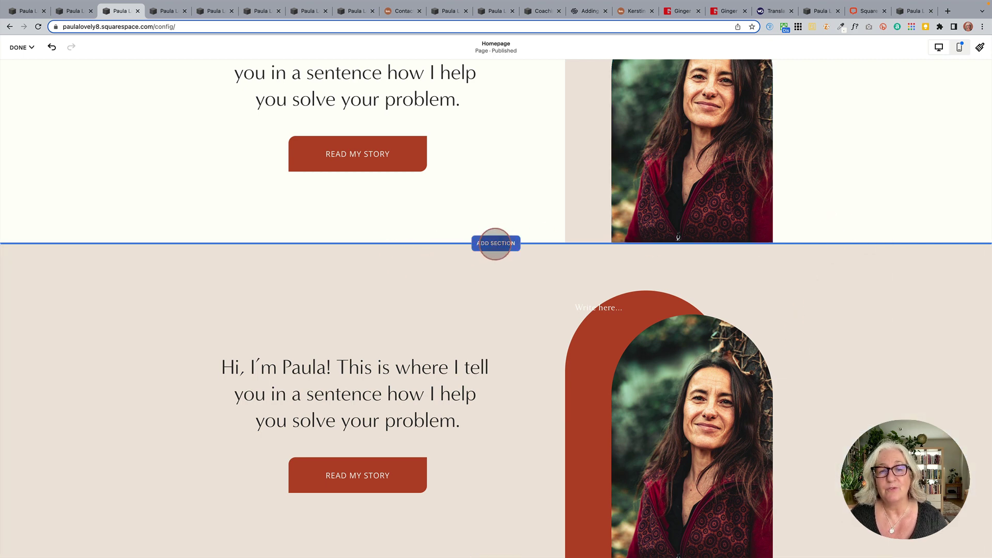
Delete the portrait section from My Saved Sections and close the section picker.
{"action": "left_click", "coordinate": [495, 243]}
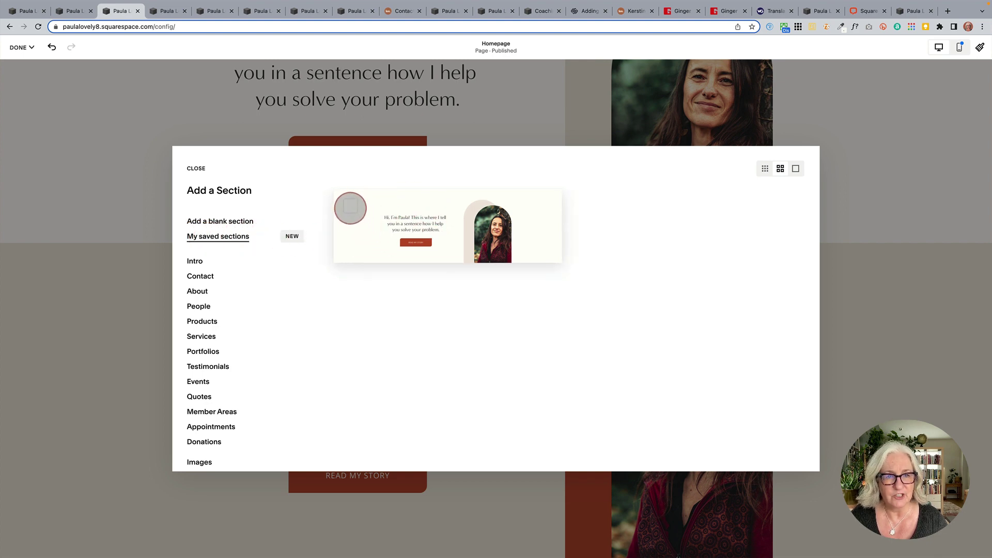
{"action": "left_click", "coordinate": [351, 207]}
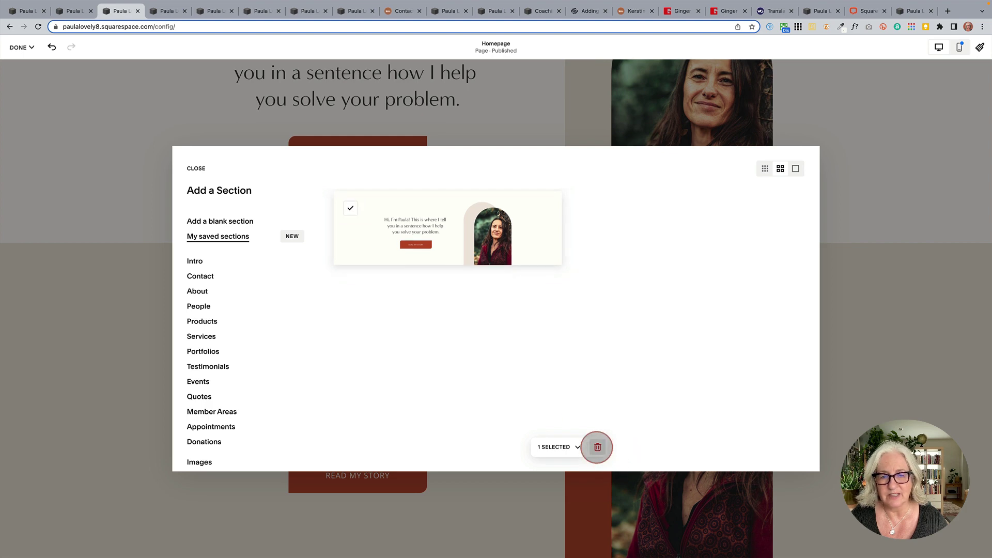
{"action": "left_click", "coordinate": [598, 446]}
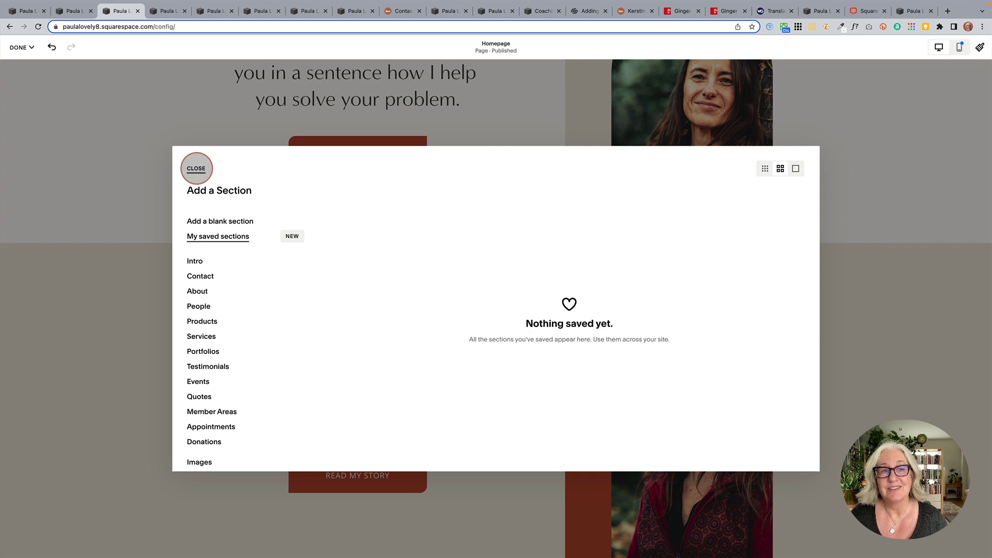
{"action": "left_click", "coordinate": [196, 169]}
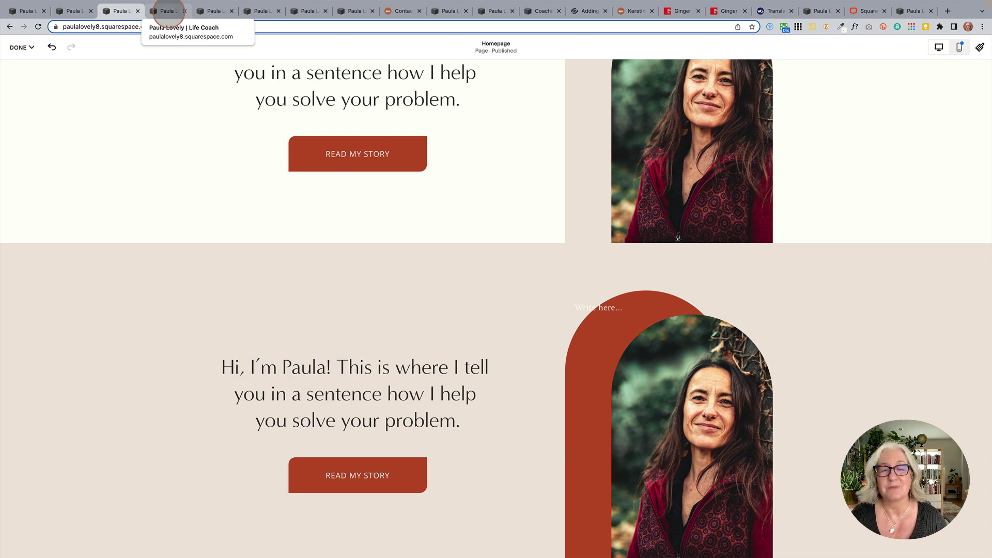
In the fourth homepage editor tab, copy the beige arch and portrait image together and paste them into the green testimonial section.
{"action": "left_click", "coordinate": [168, 10]}
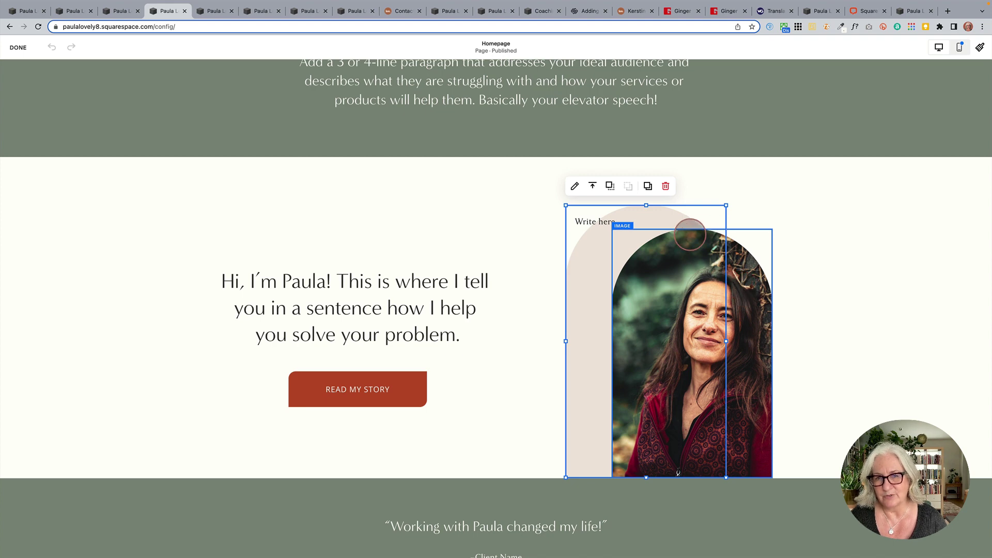
{"action": "left_click", "coordinate": [753, 305], "text": "shift"}
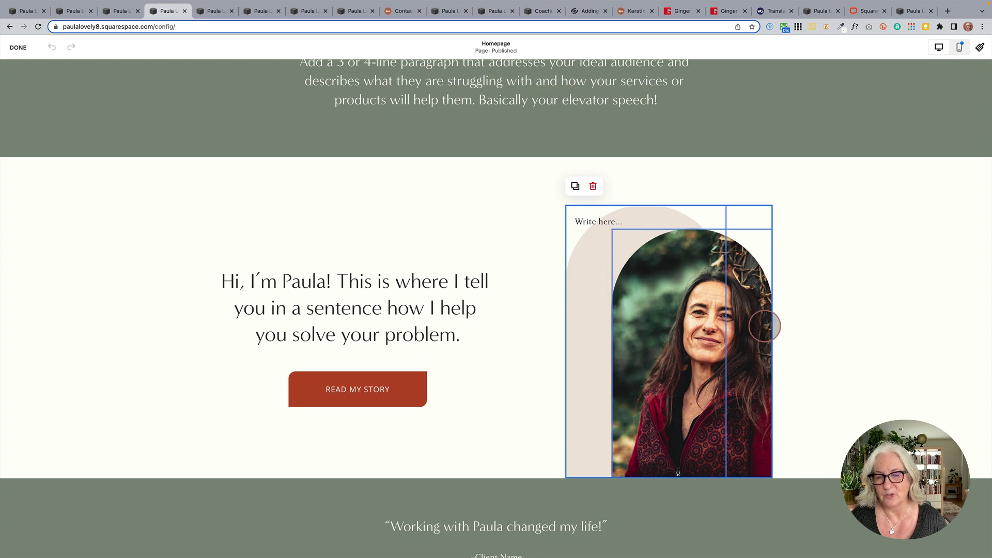
{"action": "scroll", "coordinate": [818, 320], "scroll_direction": "down", "scroll_amount": 3}
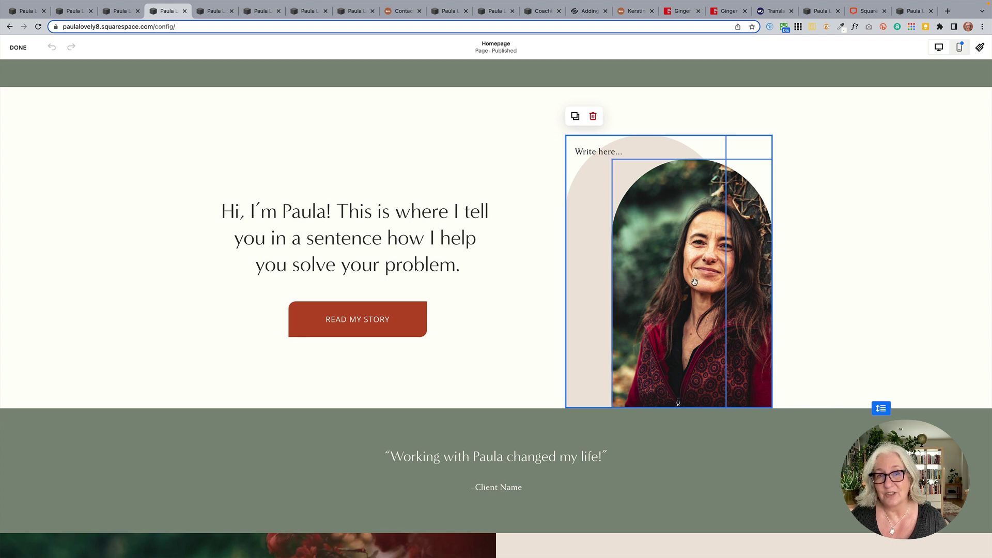
{"action": "scroll", "coordinate": [764, 314], "scroll_direction": "down", "scroll_amount": 5}
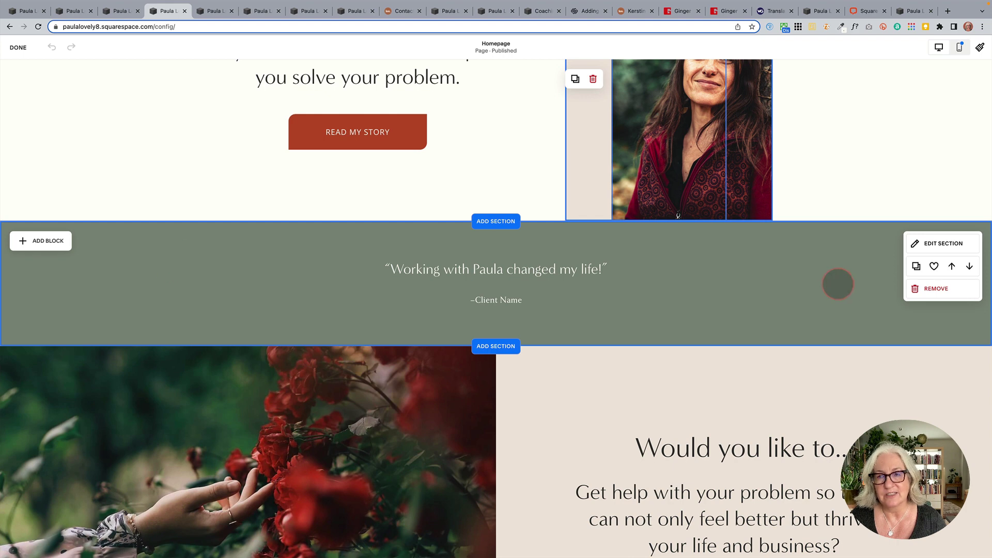
{"action": "left_click", "coordinate": [833, 285]}
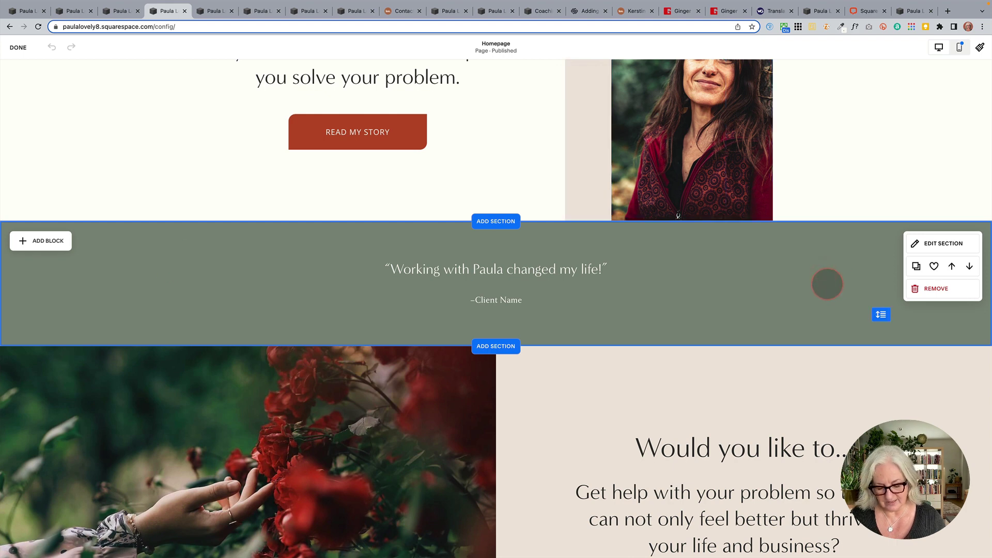
{"action": "key", "text": "super+v"}
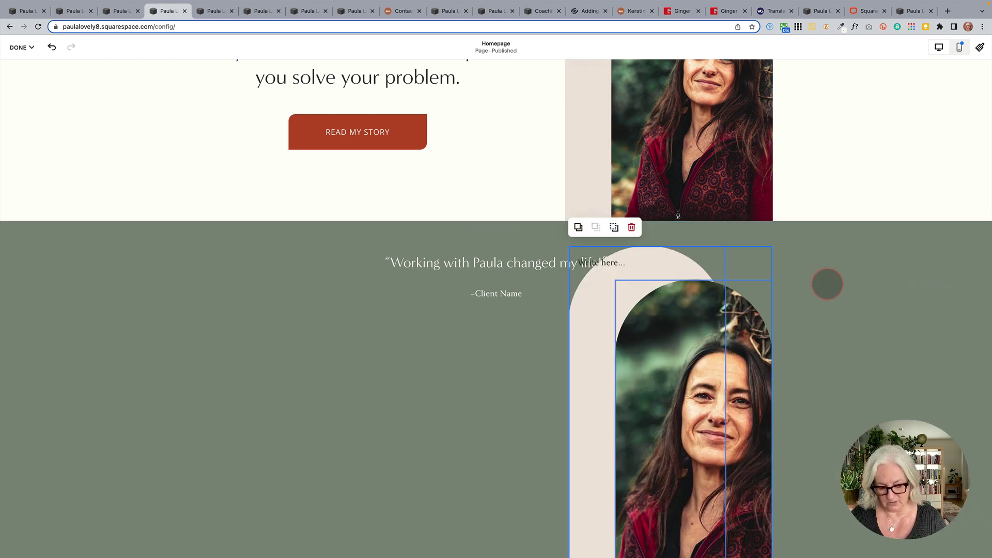
Move the pasted arch and portrait together two grid columns to the left and down below the testimonial's client name.
{"action": "scroll", "coordinate": [889, 323], "scroll_direction": "down", "scroll_amount": 5}
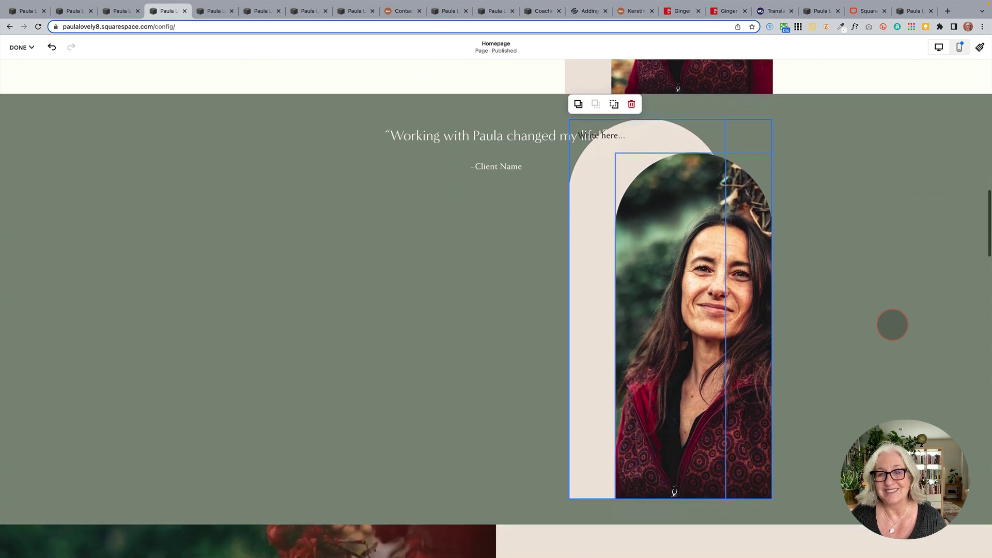
{"action": "left_click_drag", "start_coordinate": [623, 323], "coordinate": [558, 376]}
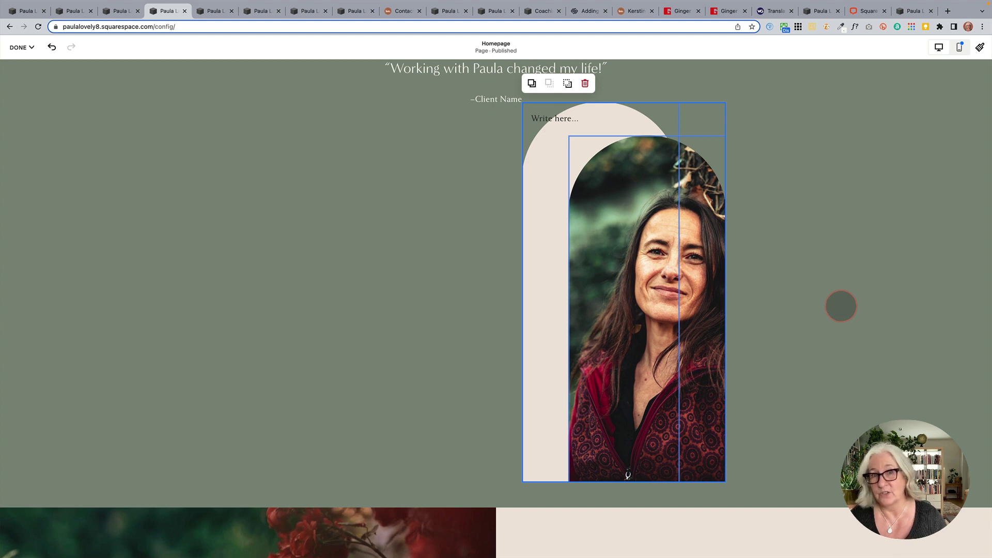
{"action": "scroll", "coordinate": [841, 306], "scroll_direction": "up", "scroll_amount": 5}
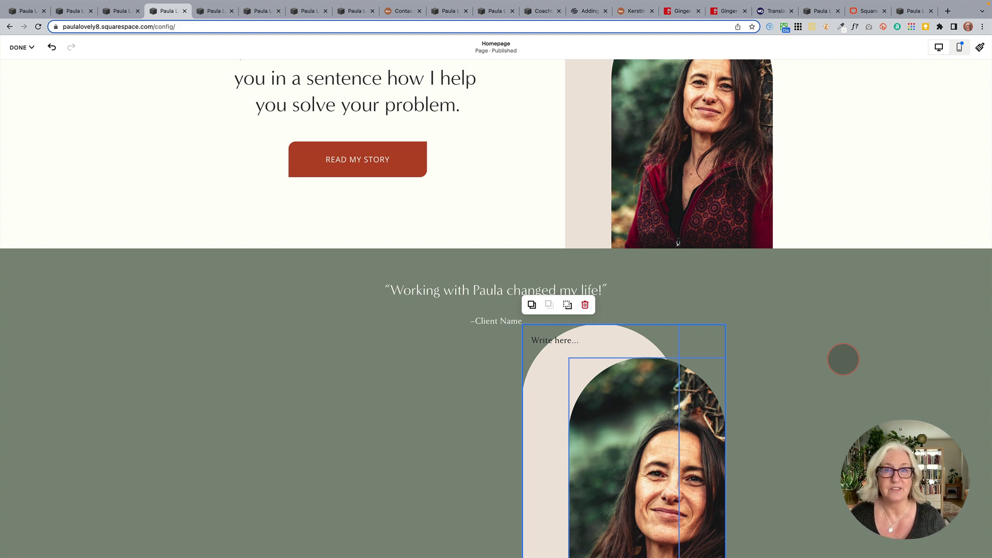
{"action": "scroll", "coordinate": [844, 359], "scroll_direction": "up", "scroll_amount": 3}
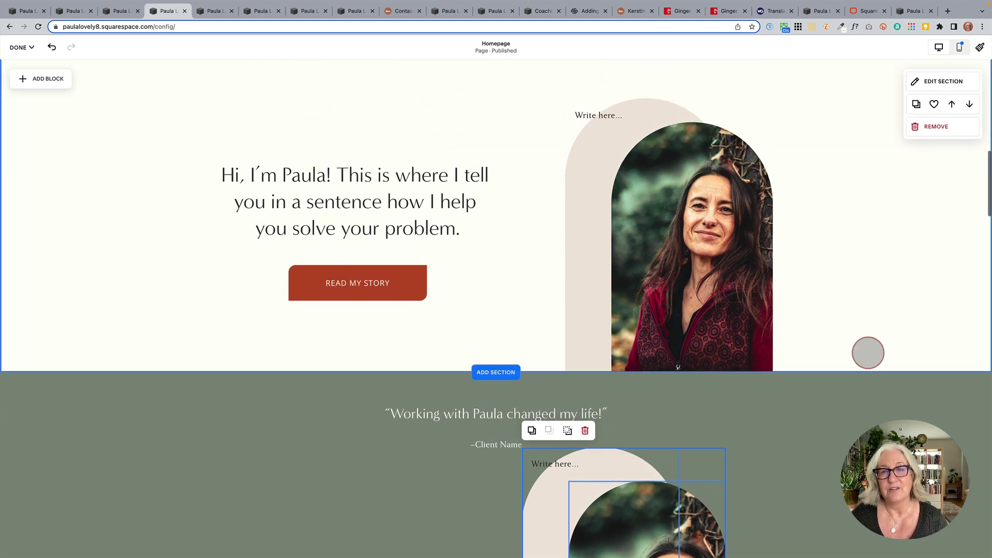
{"action": "scroll", "coordinate": [877, 322], "scroll_direction": "up", "scroll_amount": 2}
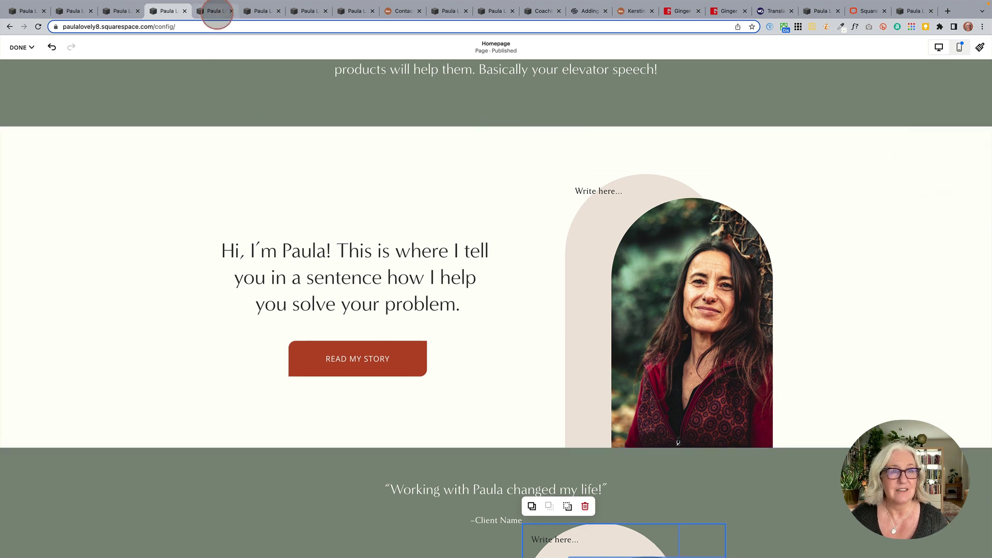
Switch to the homepage tab with three red shapes and find the Shape block among the blocks available for that section.
{"action": "left_click", "coordinate": [217, 12]}
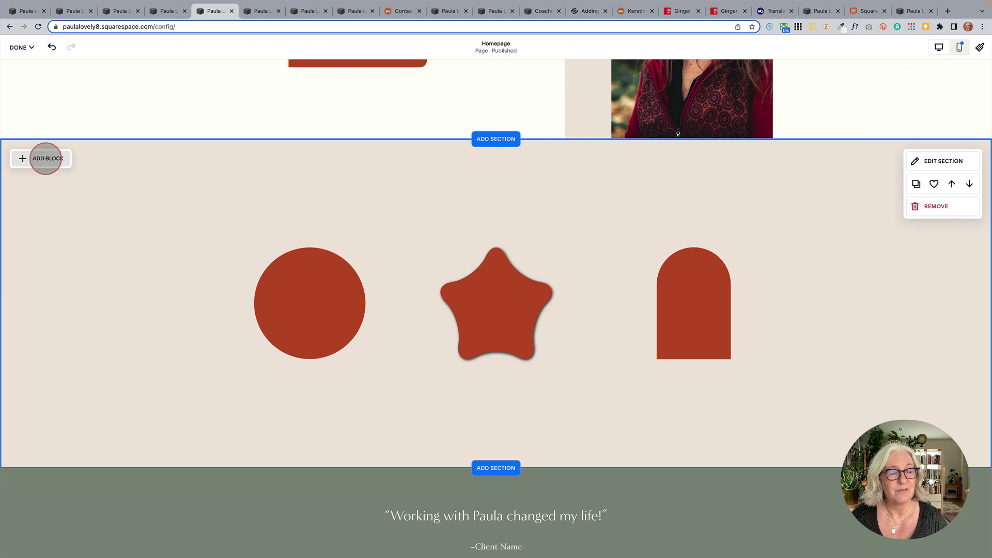
{"action": "left_click", "coordinate": [45, 158]}
{"action": "scroll", "coordinate": [73, 248], "scroll_direction": "down", "scroll_amount": 10}
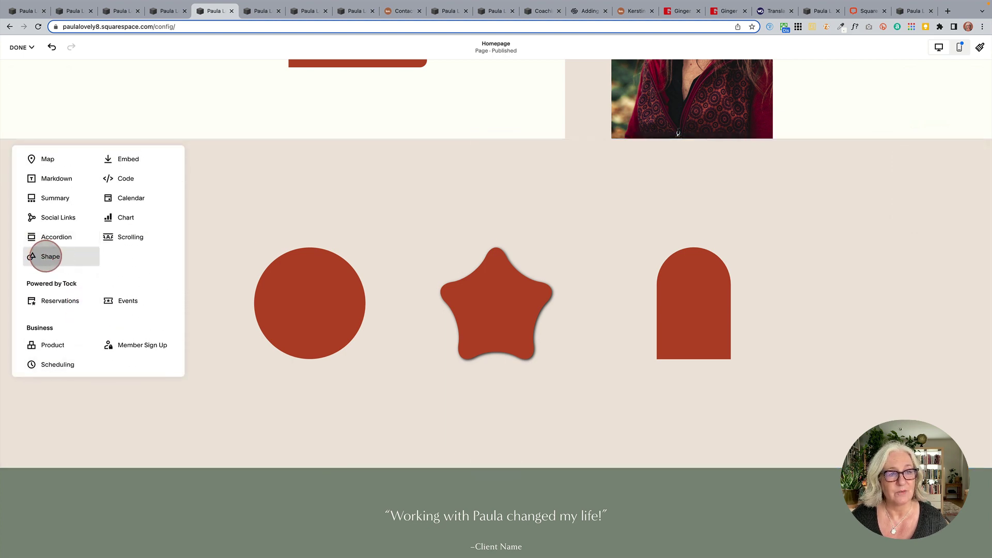
{"action": "left_click", "coordinate": [254, 213]}
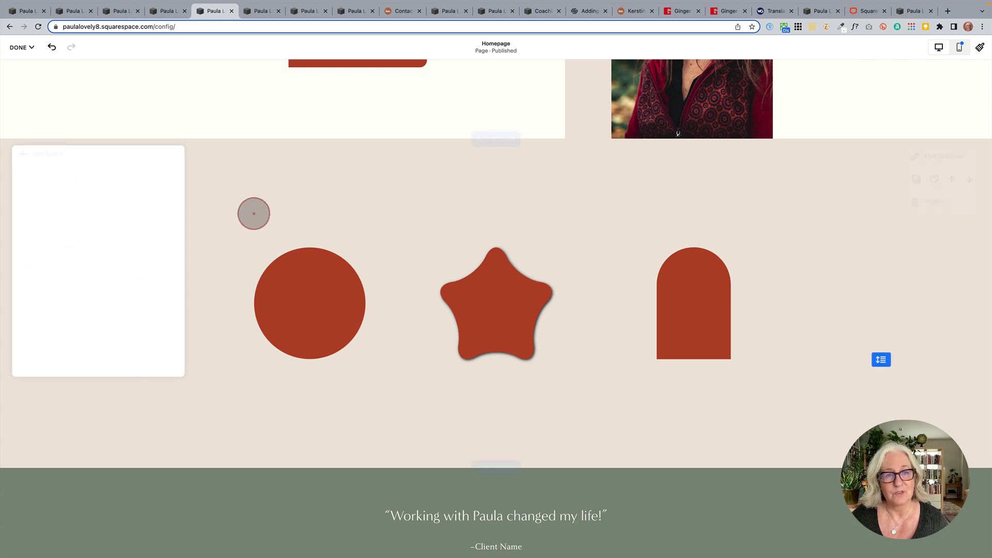
Edit the middle shape, keep the rounded star selected, and switch Stretch on and back off.
{"action": "double_click", "coordinate": [495, 302]}
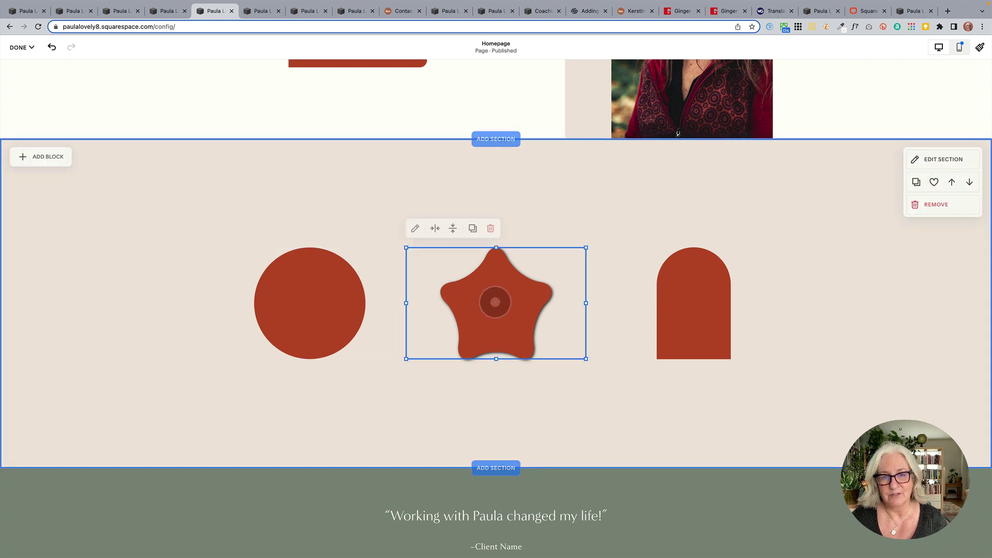
{"action": "left_click", "coordinate": [669, 318]}
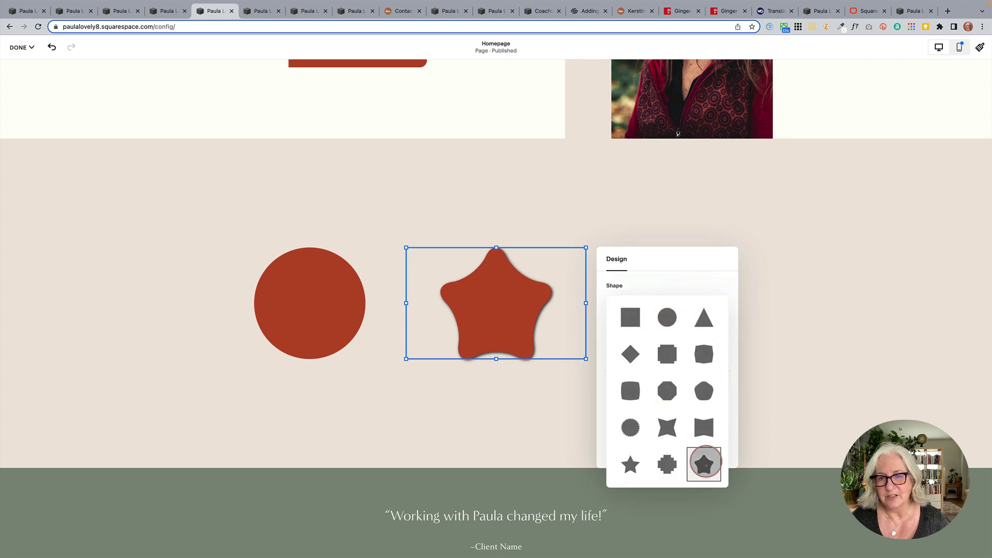
{"action": "left_click", "coordinate": [704, 463]}
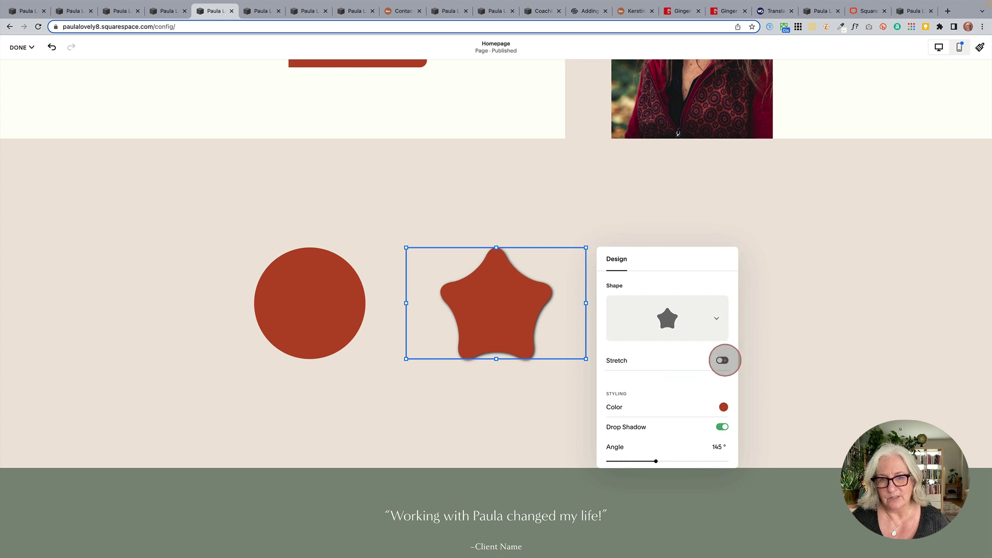
{"action": "left_click", "coordinate": [722, 361]}
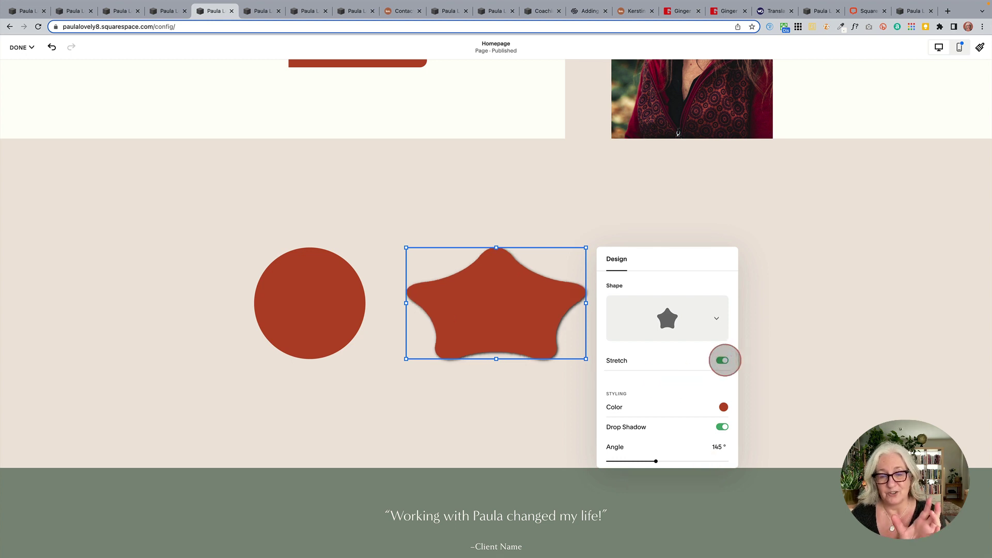
{"action": "left_click", "coordinate": [721, 360]}
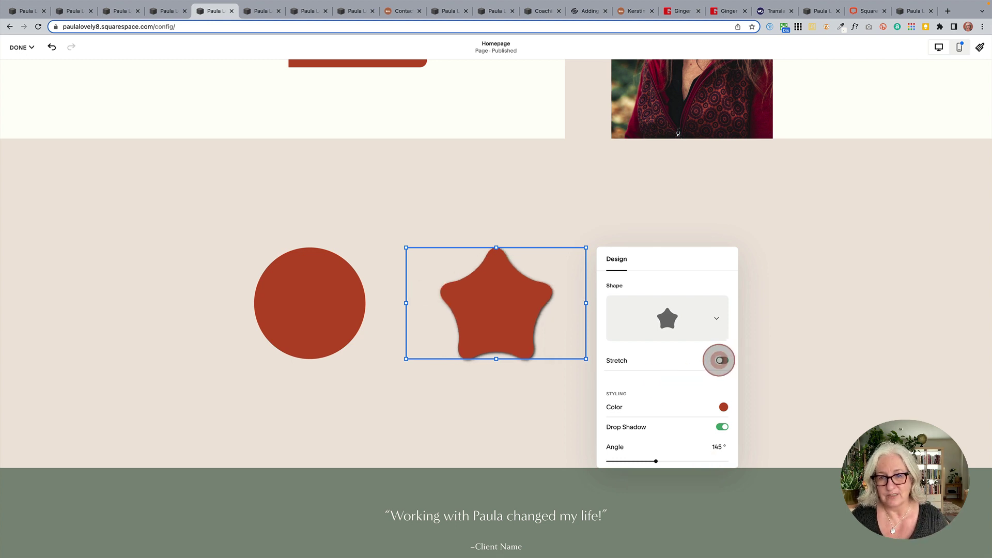
Recolor the middle star with the green swatch from the site palette.
{"action": "scroll", "coordinate": [675, 382], "scroll_direction": "down", "scroll_amount": 3}
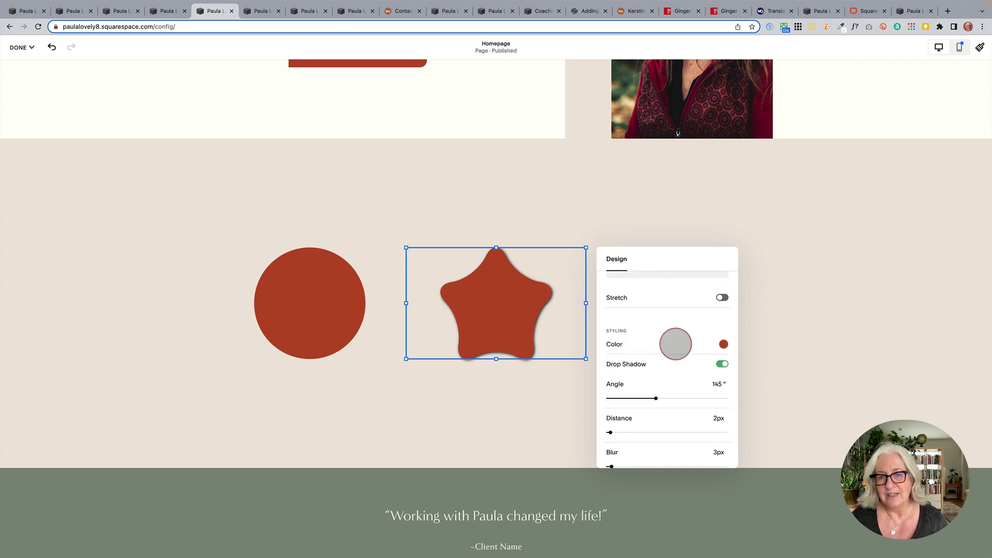
{"action": "left_click", "coordinate": [724, 344]}
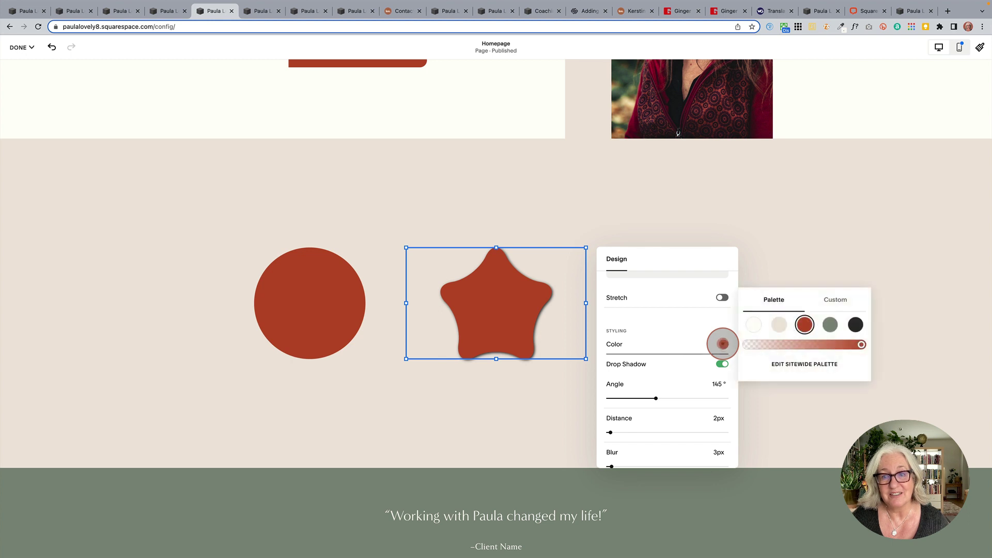
{"action": "left_click", "coordinate": [830, 325]}
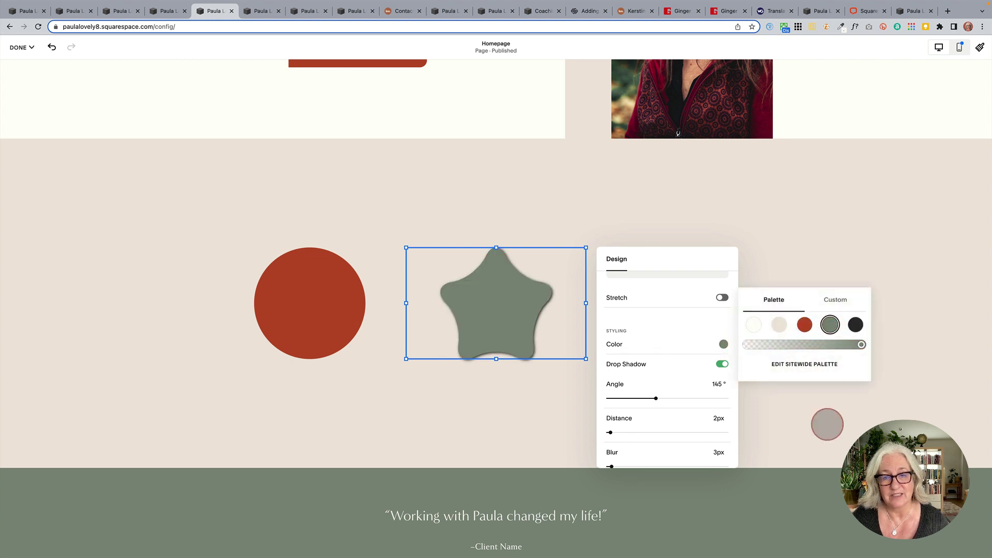
{"action": "left_click", "coordinate": [682, 348]}
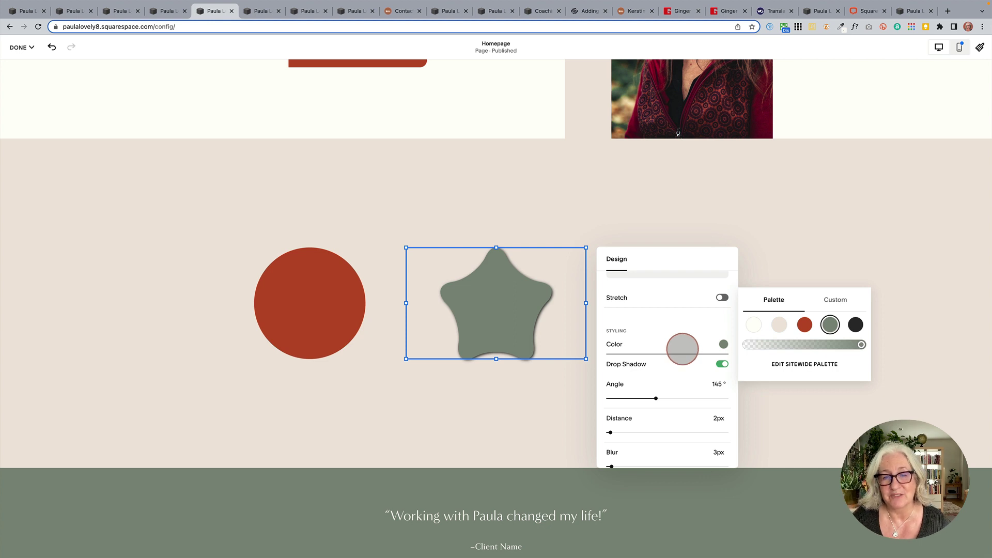
Switch the star's Drop Shadow off and back on, review its settings, and close the shape's settings.
{"action": "scroll", "coordinate": [698, 395], "scroll_direction": "down", "scroll_amount": 2}
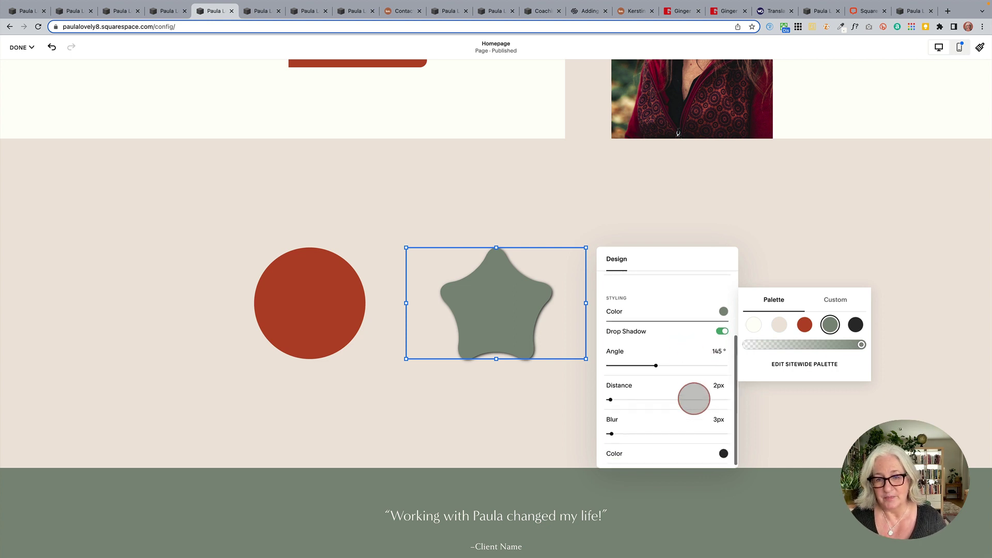
{"action": "left_click", "coordinate": [721, 327]}
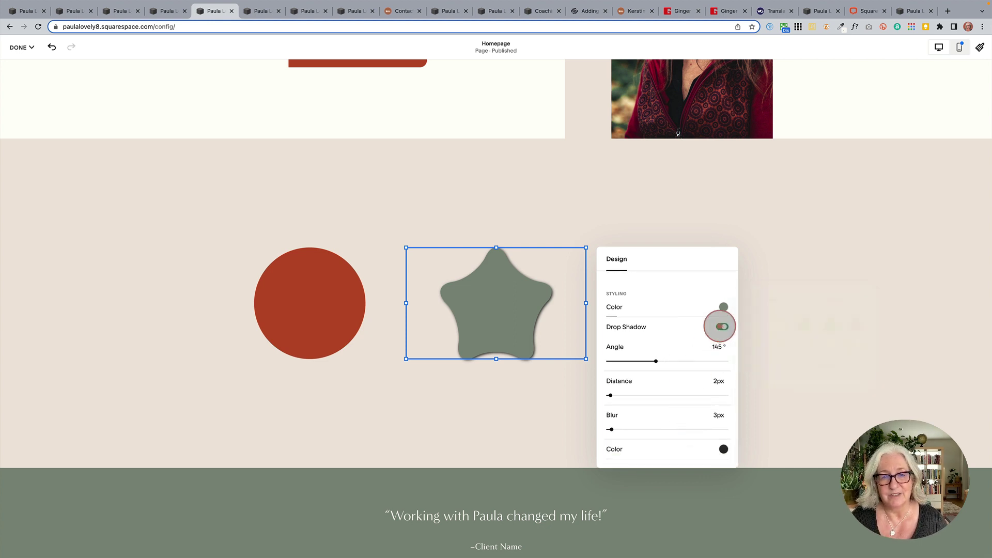
{"action": "left_click", "coordinate": [718, 326]}
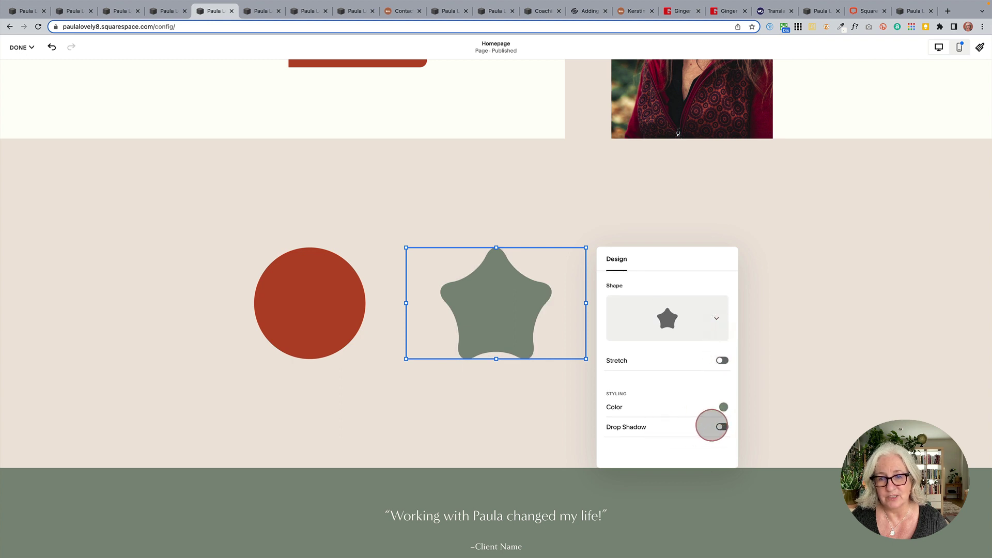
{"action": "left_click", "coordinate": [722, 427]}
{"action": "scroll", "coordinate": [613, 403], "scroll_direction": "down", "scroll_amount": 3}
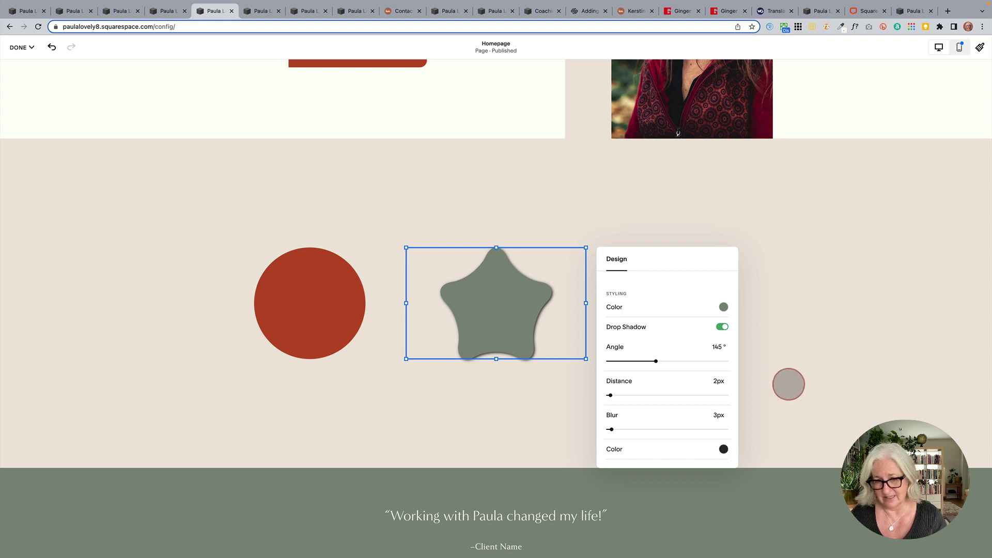
{"action": "left_click", "coordinate": [781, 383]}
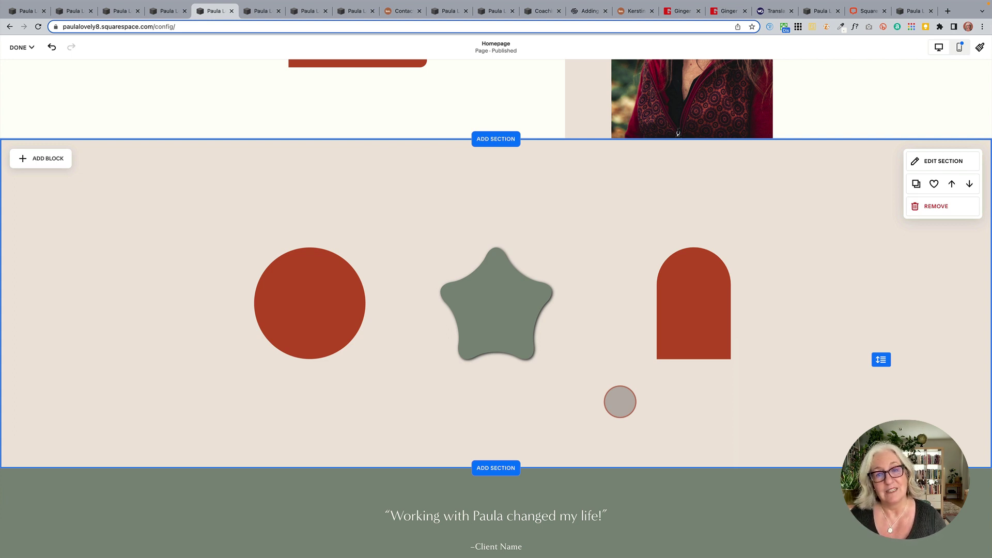
Duplicate the portrait section above the shapes and delete the beige arch text block from the copy.
{"action": "scroll", "coordinate": [797, 371], "scroll_direction": "up", "scroll_amount": 3}
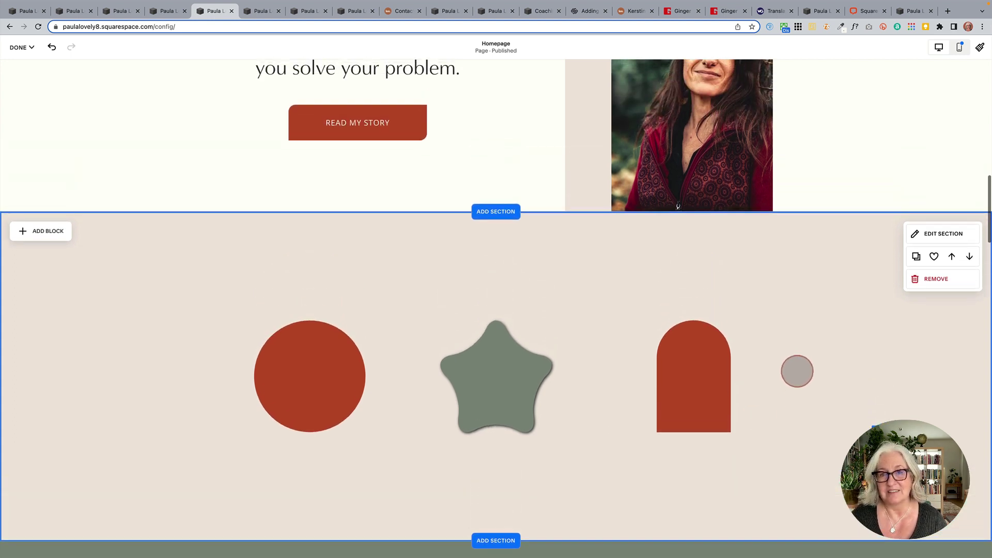
{"action": "scroll", "coordinate": [797, 371], "scroll_direction": "up", "scroll_amount": 5}
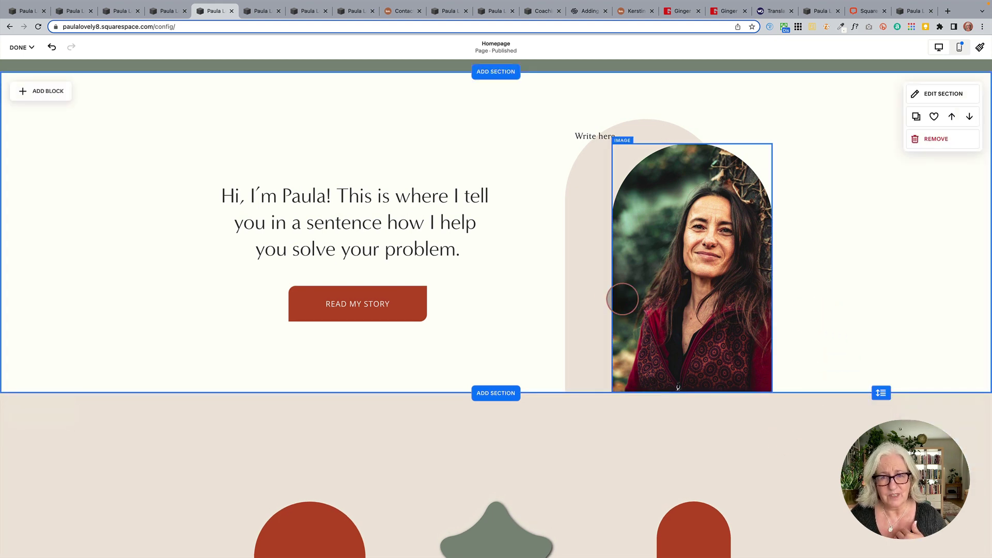
{"action": "left_click_drag", "start_coordinate": [590, 159], "coordinate": [593, 190]}
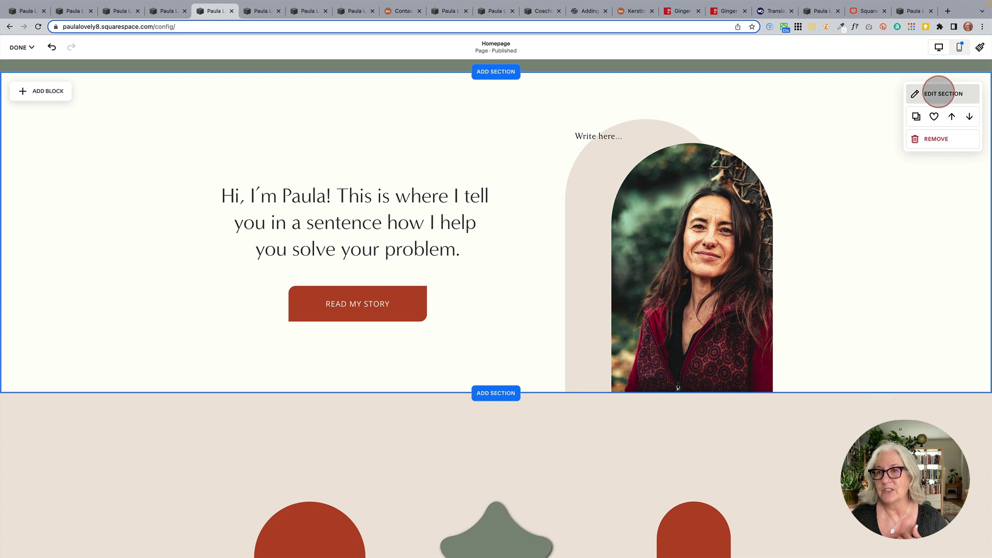
{"action": "left_click", "coordinate": [916, 116]}
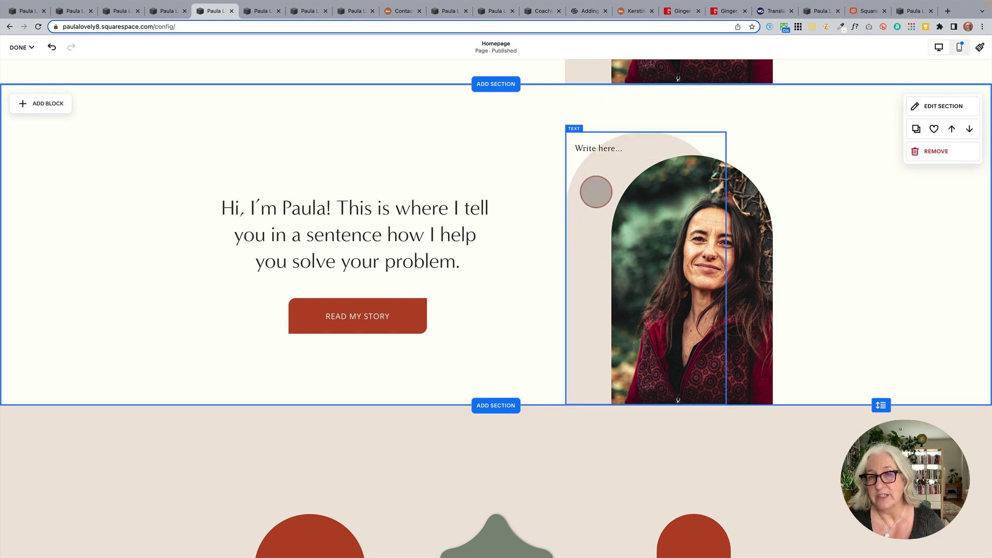
{"action": "left_click", "coordinate": [596, 192]}
{"action": "key", "text": "BackSpace"}
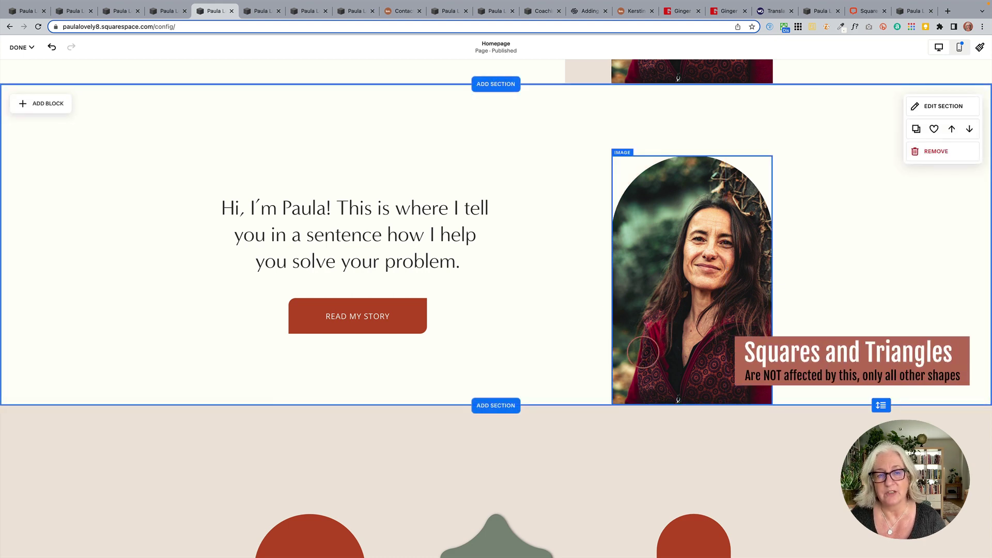
Add a Shape block to the duplicated portrait section and extend it to the section's bottom edge, overlapping the portrait's left part.
{"action": "left_click", "coordinate": [52, 104]}
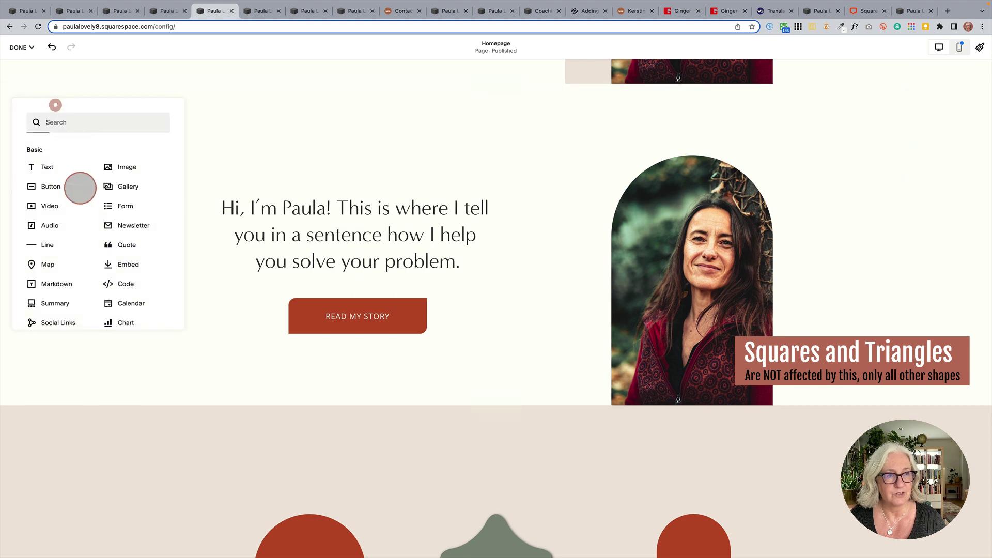
{"action": "scroll", "coordinate": [45, 289], "scroll_direction": "down", "scroll_amount": 3}
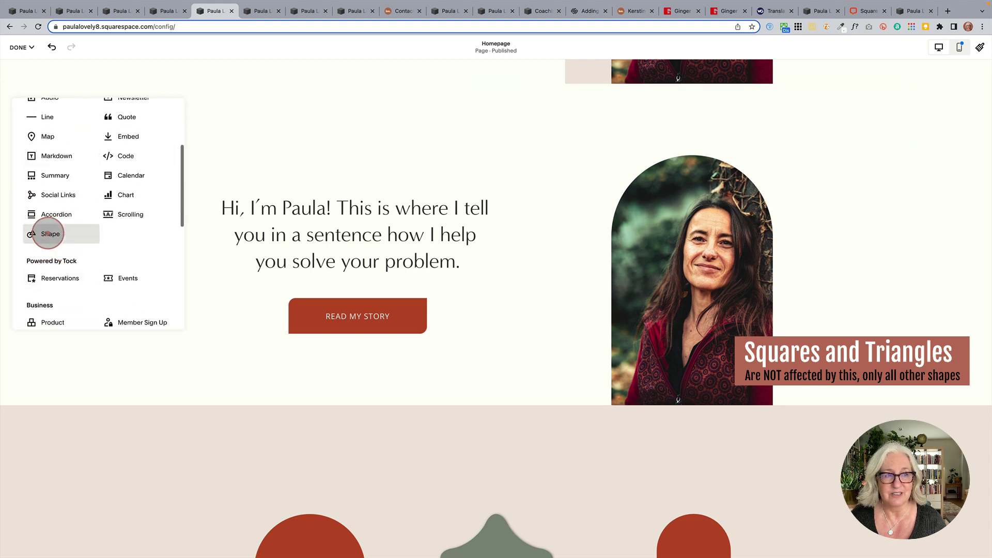
{"action": "left_click", "coordinate": [46, 232]}
{"action": "mouse_move", "coordinate": [303, 172]}
{"action": "left_mouse_down"}
{"action": "mouse_move", "coordinate": [611, 170]}
{"action": "mouse_move", "coordinate": [620, 177]}
{"action": "mouse_move", "coordinate": [615, 414]}
{"action": "mouse_move", "coordinate": [613, 405]}
{"action": "left_mouse_up"}
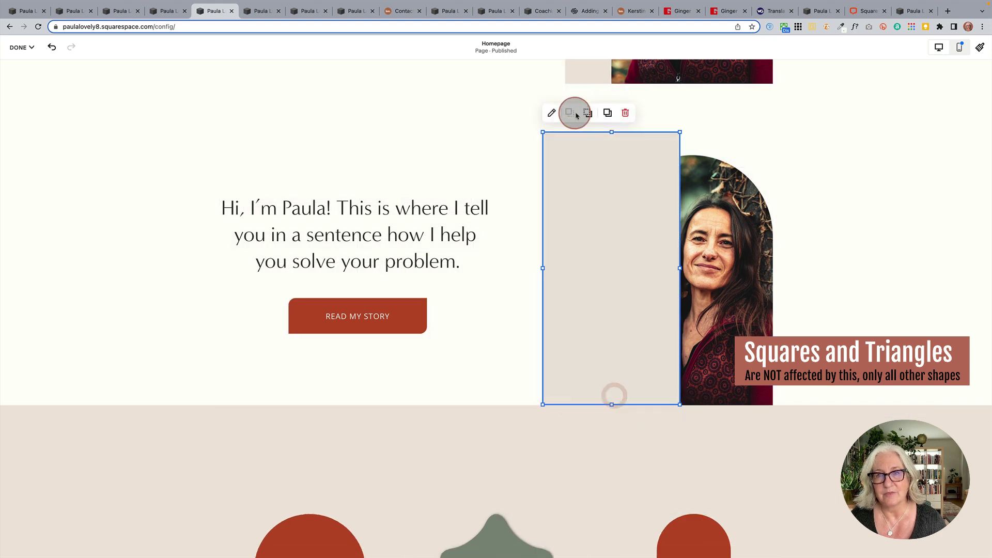
Change the new block's shape from the square to the arch.
{"action": "left_click", "coordinate": [551, 113]}
{"action": "left_click", "coordinate": [765, 203]}
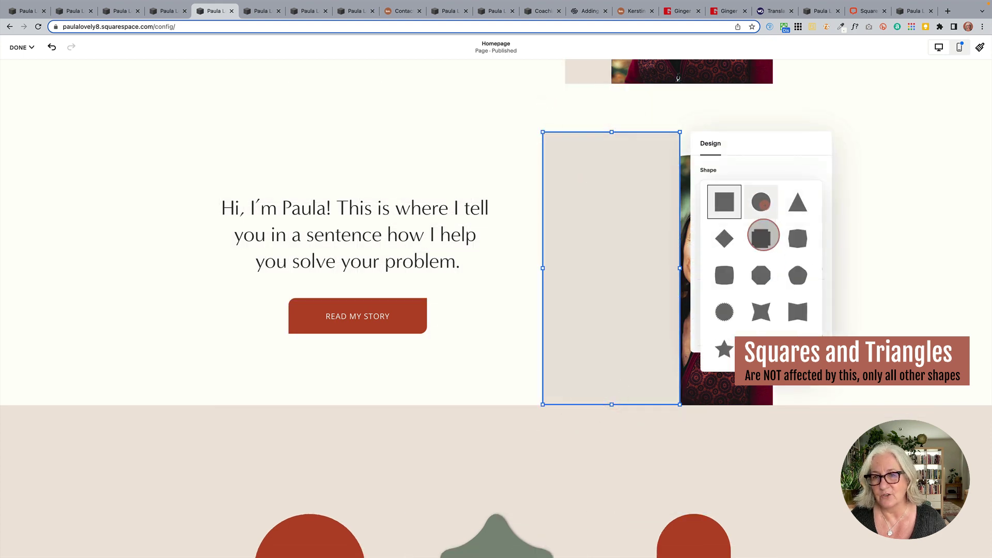
{"action": "scroll", "coordinate": [790, 302], "scroll_direction": "down", "scroll_amount": 2}
{"action": "scroll", "coordinate": [783, 310], "scroll_direction": "down", "scroll_amount": 3}
{"action": "left_click", "coordinate": [762, 272]}
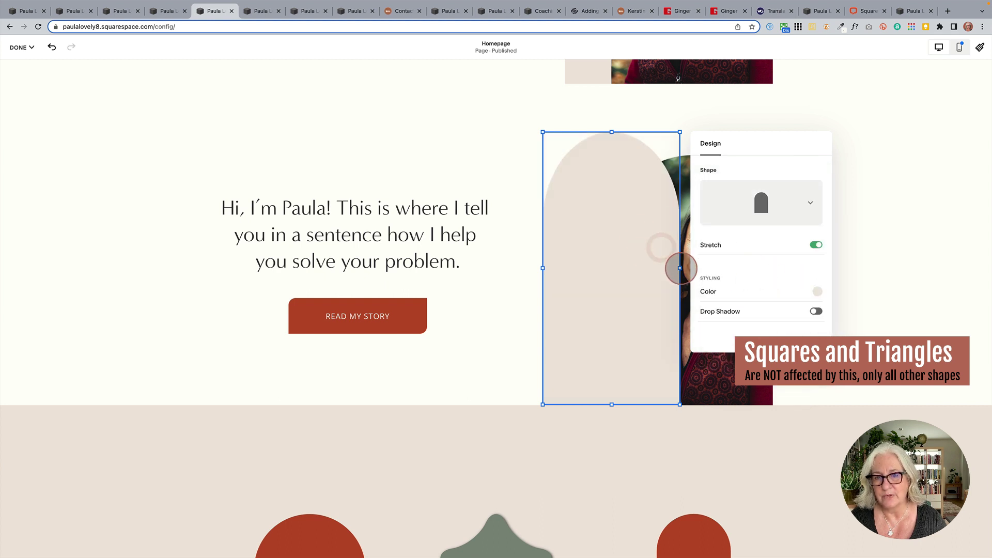
Move the beige arch one grid column to the right and send it behind the portrait.
{"action": "left_click", "coordinate": [679, 268]}
{"action": "left_click_drag", "start_coordinate": [679, 268], "coordinate": [705, 270]}
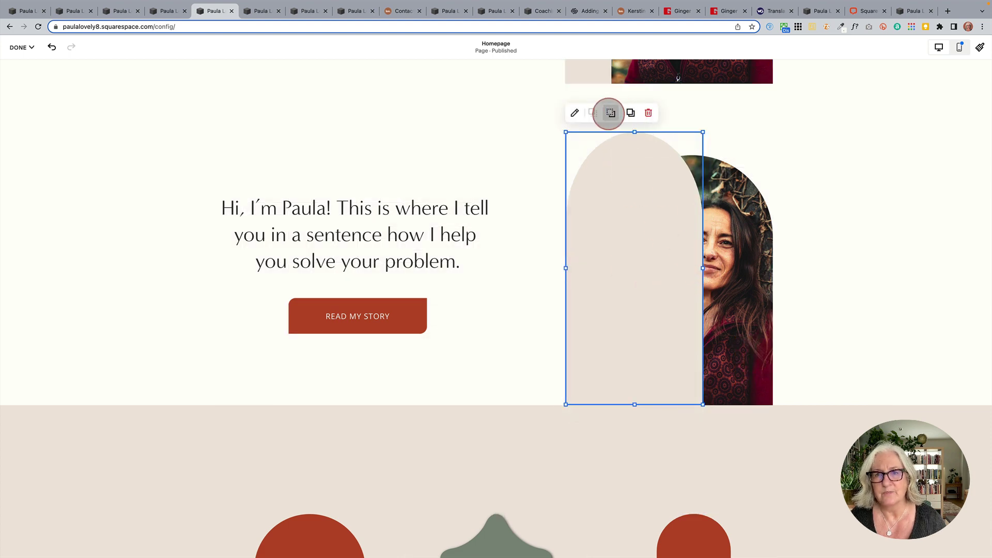
{"action": "left_click", "coordinate": [610, 113]}
Widen the beige arch by one grid column on its right side and deselect it.
{"action": "left_click_drag", "start_coordinate": [703, 268], "coordinate": [732, 271]}
{"action": "left_click", "coordinate": [868, 279]}
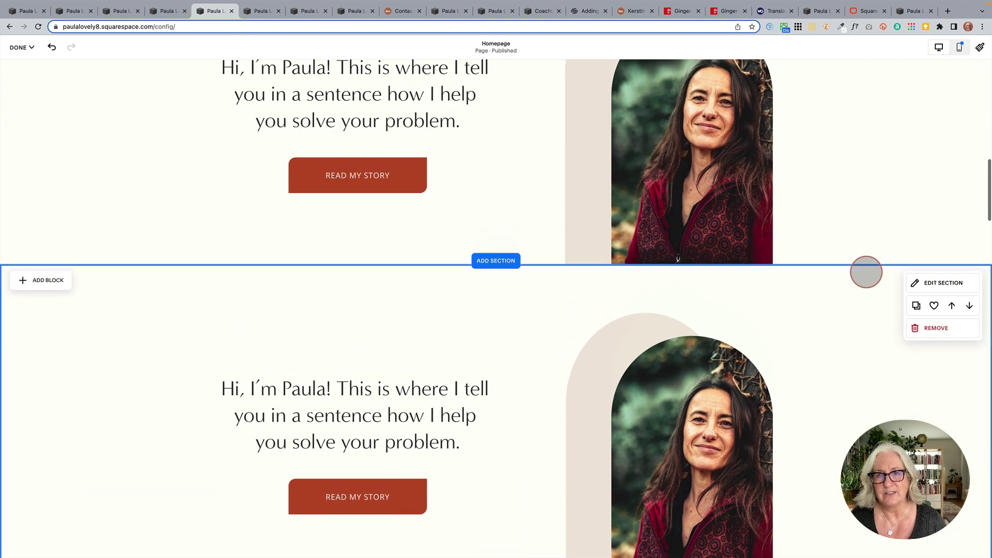
{"action": "left_click", "coordinate": [660, 227]}
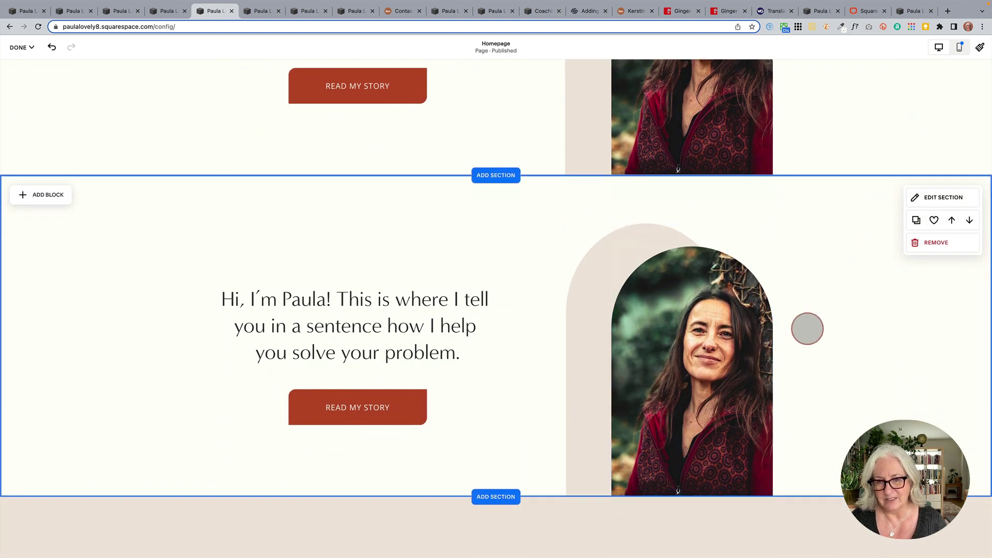
Apply the Darkest 1 color theme to the section with the circle, star and arch.
{"action": "scroll", "coordinate": [807, 329], "scroll_direction": "down", "scroll_amount": 5}
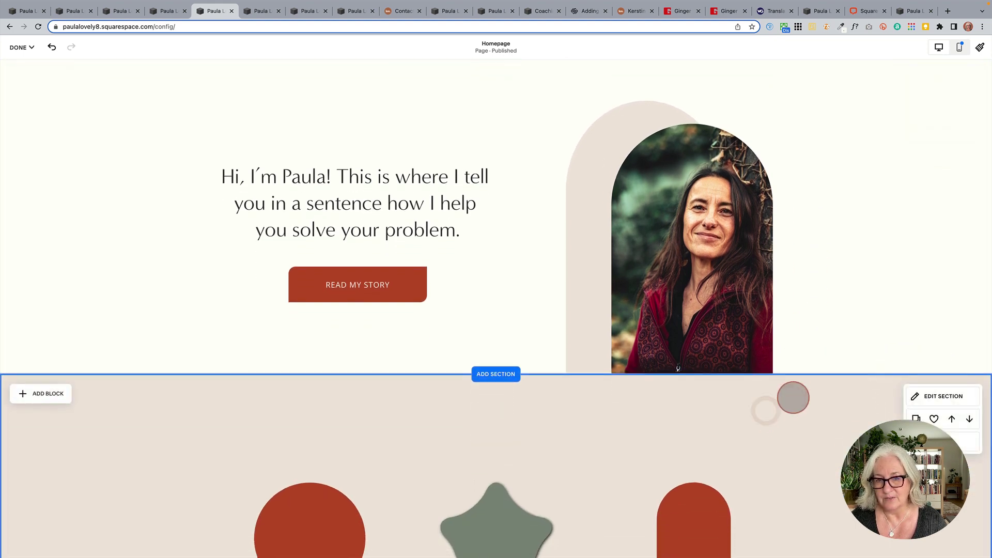
{"action": "scroll", "coordinate": [815, 480], "scroll_direction": "down", "scroll_amount": 3}
{"action": "scroll", "coordinate": [815, 480], "scroll_direction": "down", "scroll_amount": 5}
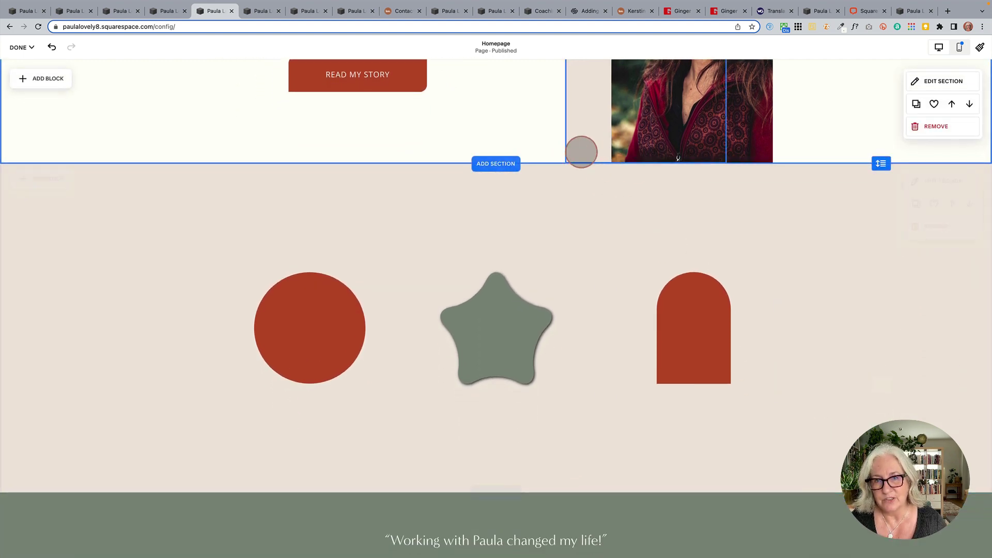
{"action": "left_click", "coordinate": [933, 186]}
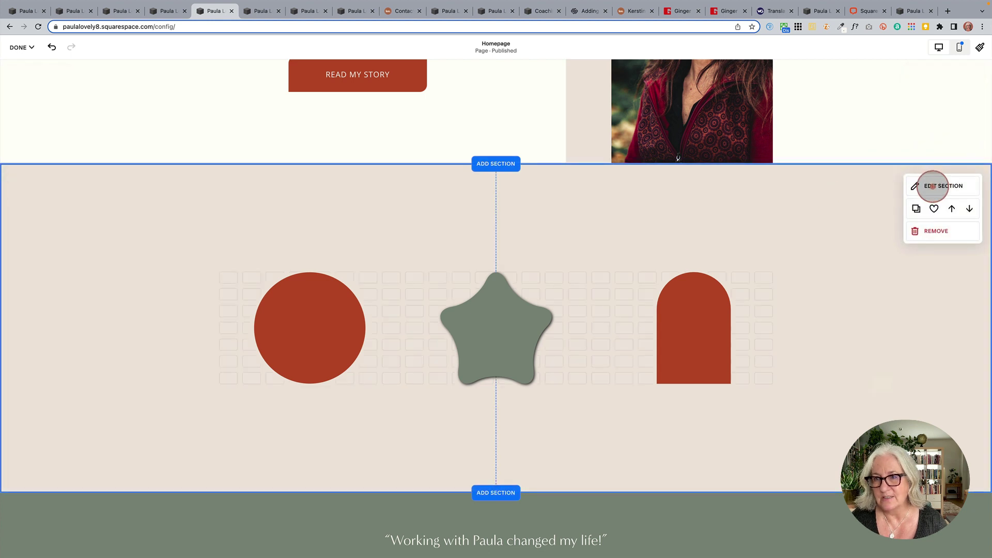
{"action": "left_click", "coordinate": [930, 218]}
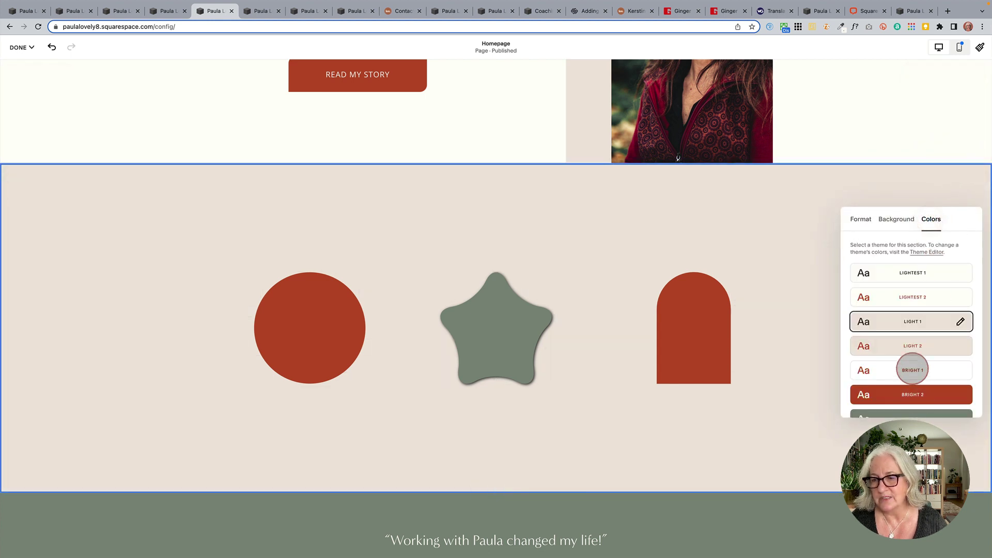
{"action": "scroll", "coordinate": [912, 370], "scroll_direction": "down", "scroll_amount": 2}
{"action": "left_click", "coordinate": [915, 354]}
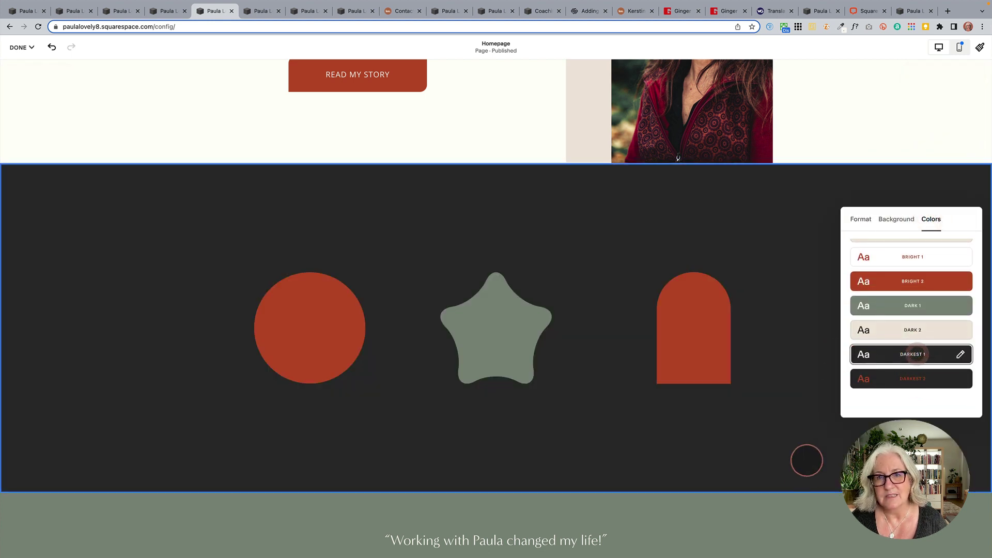
{"action": "left_click", "coordinate": [795, 517]}
Apply the Darkest 1 color theme to the portrait section directly above the circle, star and arch section.
{"action": "scroll", "coordinate": [864, 170], "scroll_direction": "up", "scroll_amount": 2}
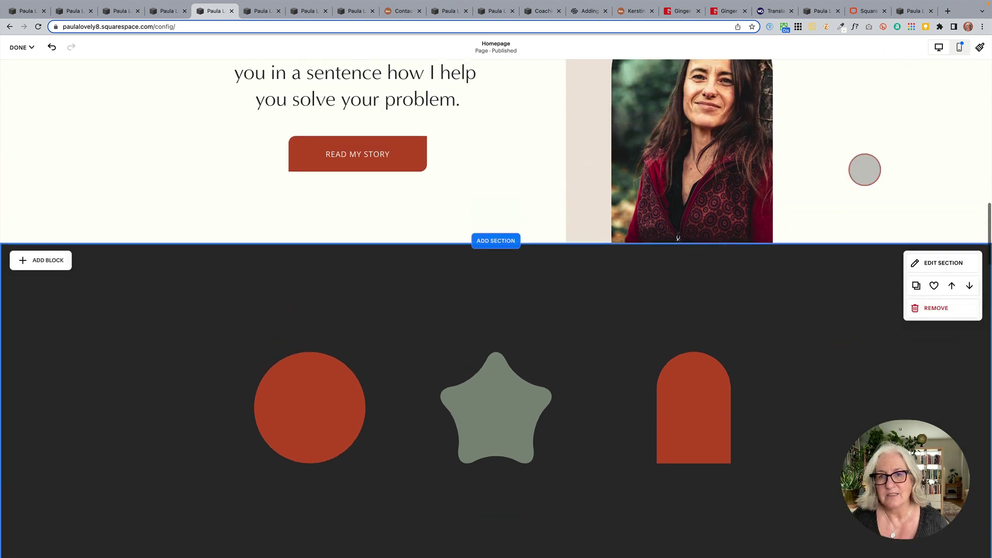
{"action": "scroll", "coordinate": [865, 170], "scroll_direction": "up", "scroll_amount": 3}
{"action": "left_click", "coordinate": [930, 103]}
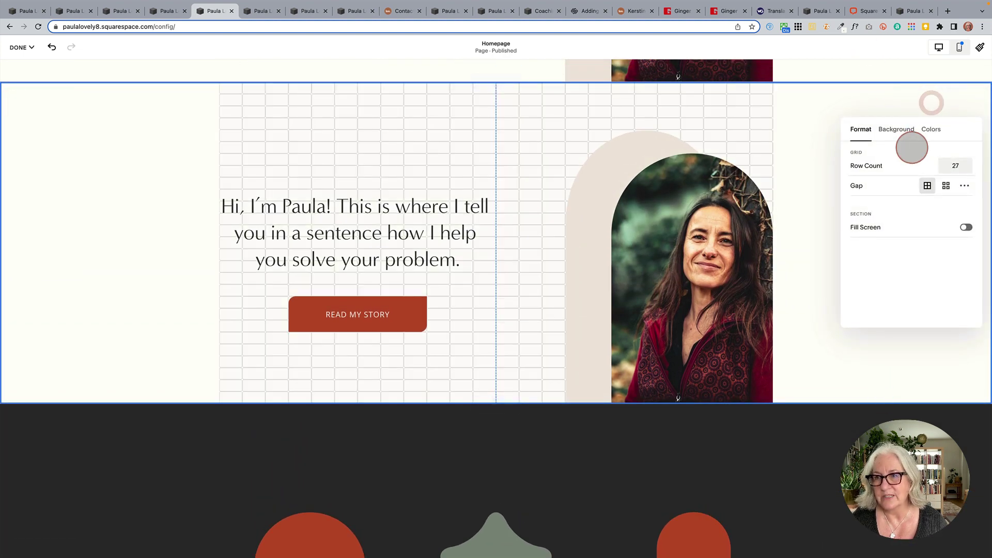
{"action": "left_click", "coordinate": [931, 129]}
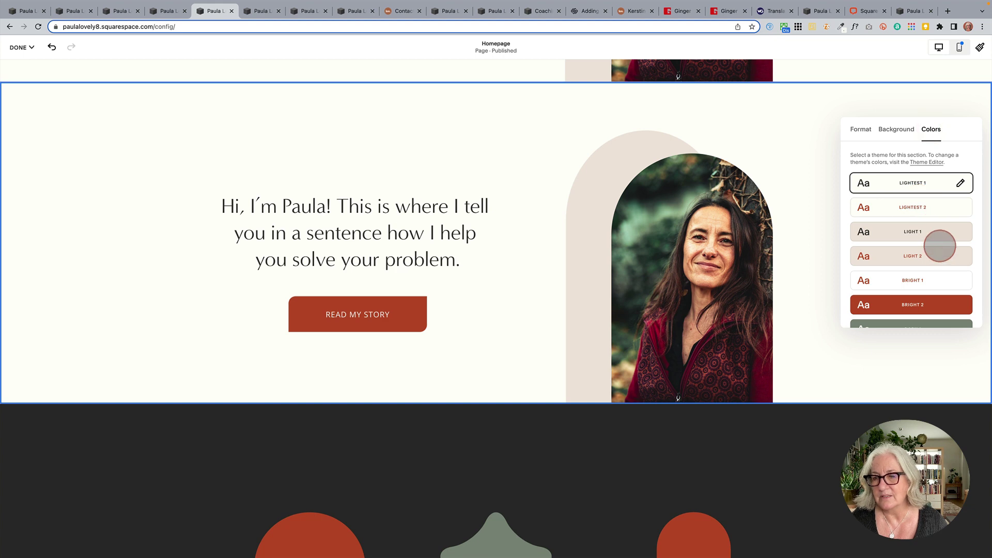
{"action": "scroll", "coordinate": [940, 246], "scroll_direction": "down", "scroll_amount": 3}
{"action": "left_click", "coordinate": [916, 263]}
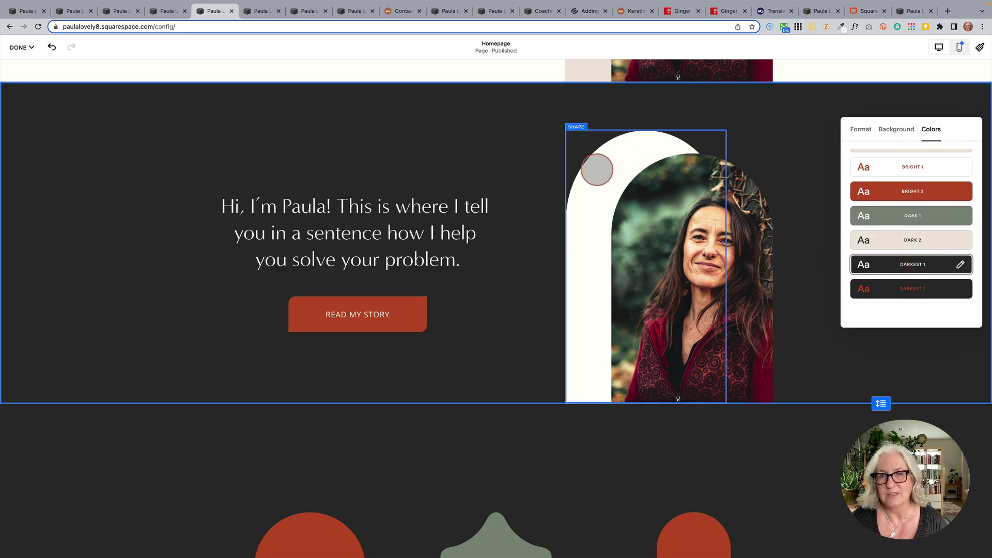
Recolor the arch shape behind the portrait in the dark section with the red from the site palette.
{"action": "left_click", "coordinate": [597, 170]}
{"action": "left_click", "coordinate": [571, 109]}
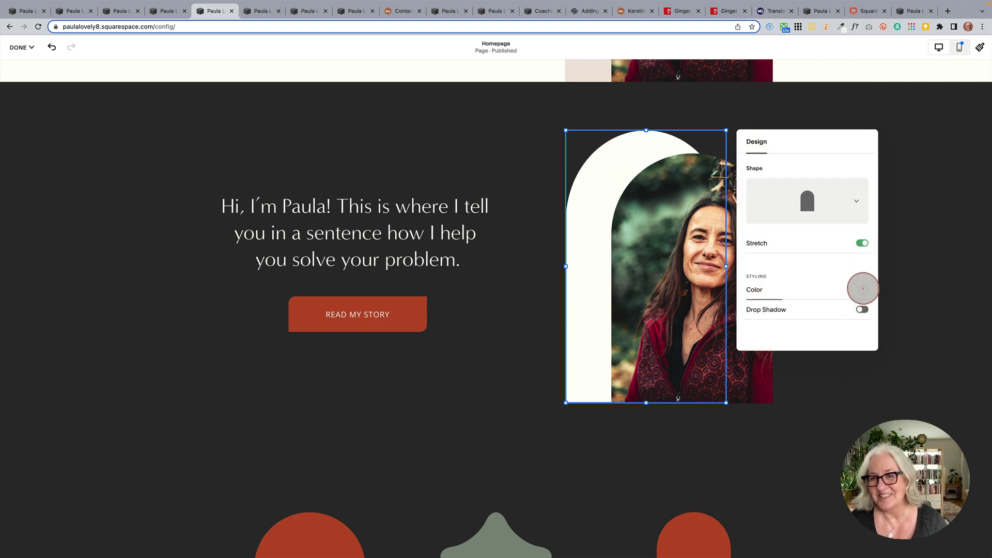
{"action": "left_click", "coordinate": [863, 289]}
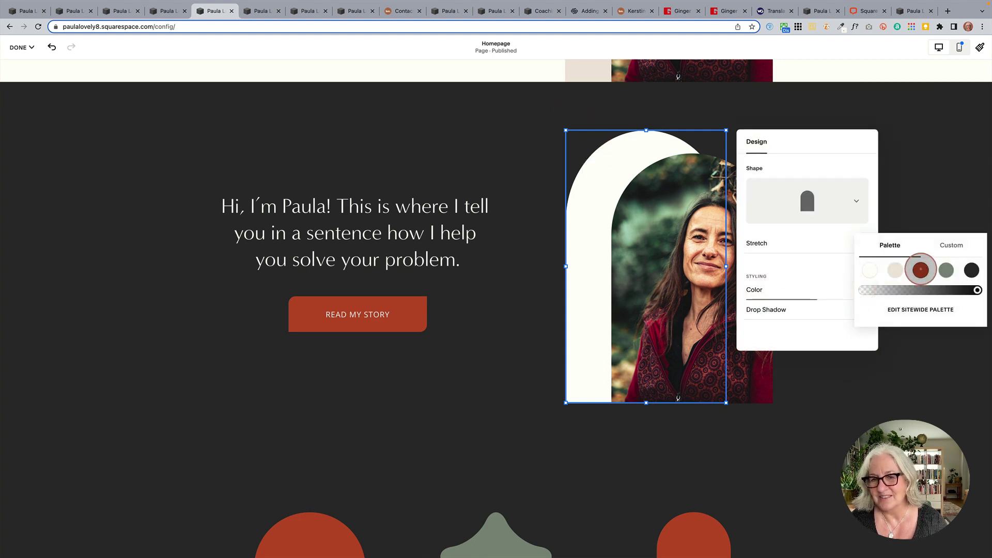
{"action": "left_click", "coordinate": [921, 269]}
{"action": "left_click", "coordinate": [886, 374]}
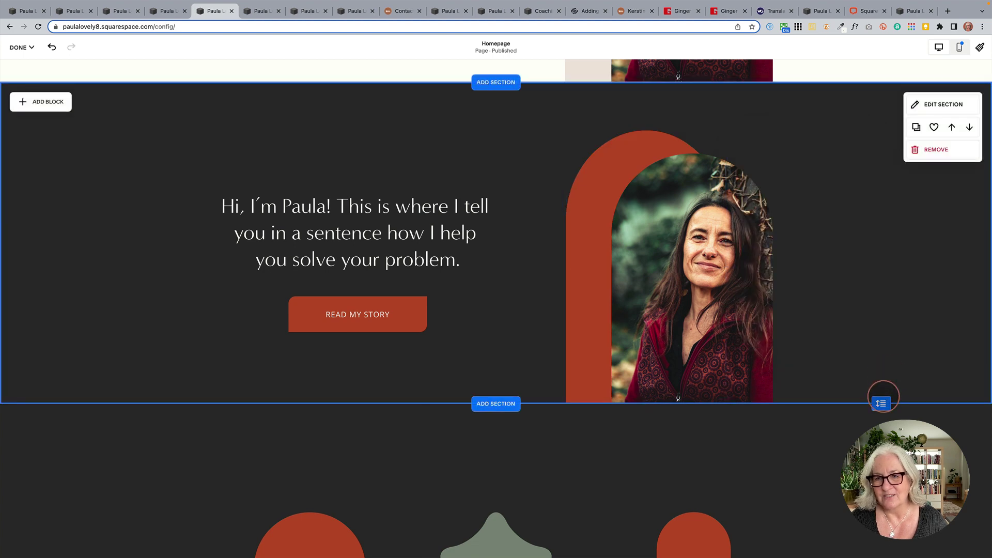
Apply the Dark 1 color theme to the section with the circle, star and arch.
{"action": "left_click", "coordinate": [935, 426]}
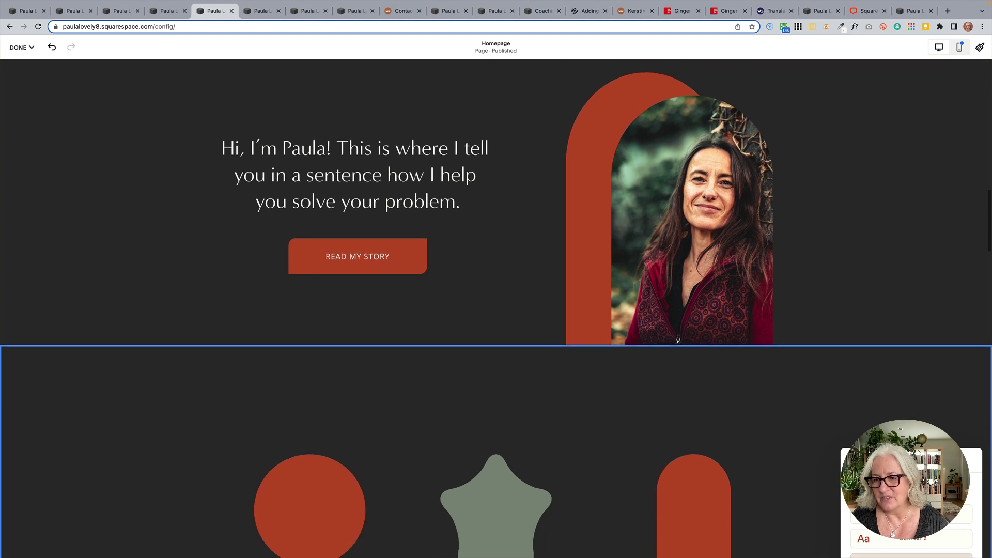
{"action": "scroll", "coordinate": [873, 289], "scroll_direction": "down", "scroll_amount": 5}
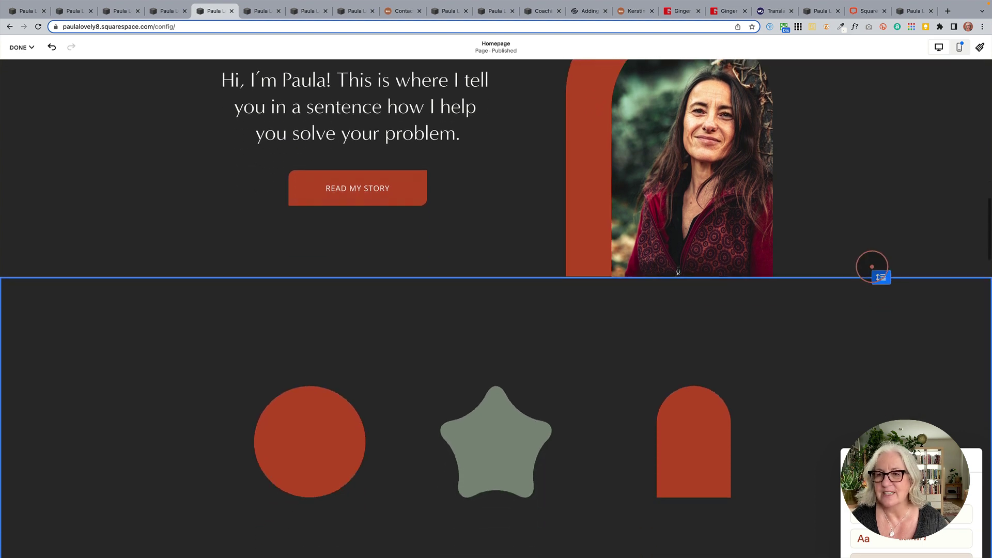
{"action": "left_click", "coordinate": [952, 148]}
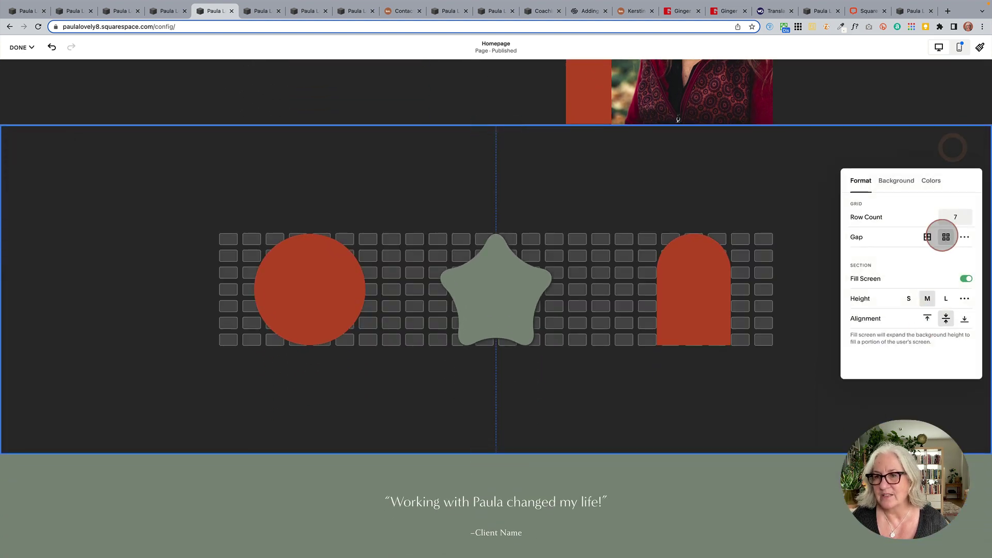
{"action": "left_click", "coordinate": [931, 182]}
{"action": "scroll", "coordinate": [931, 357], "scroll_direction": "down", "scroll_amount": 1}
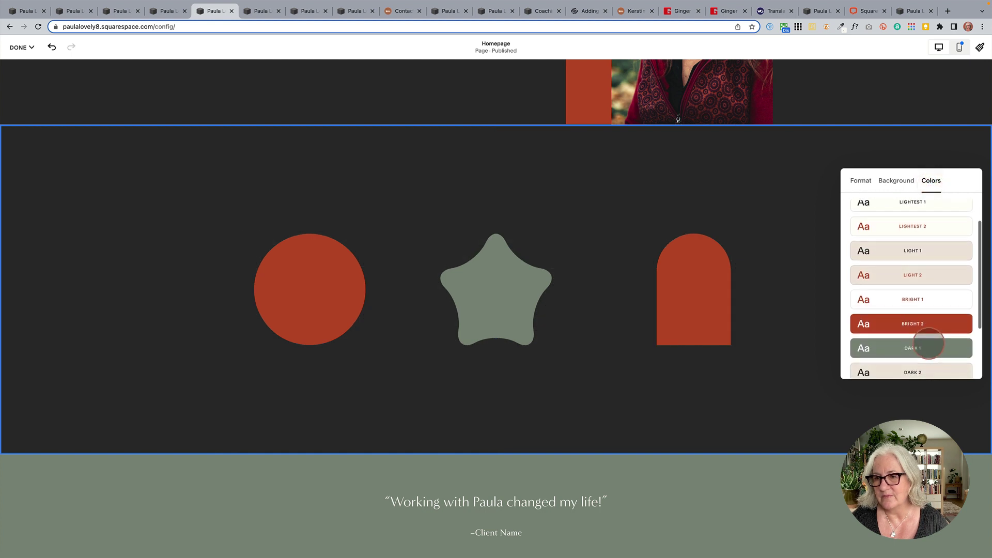
{"action": "left_click", "coordinate": [930, 345]}
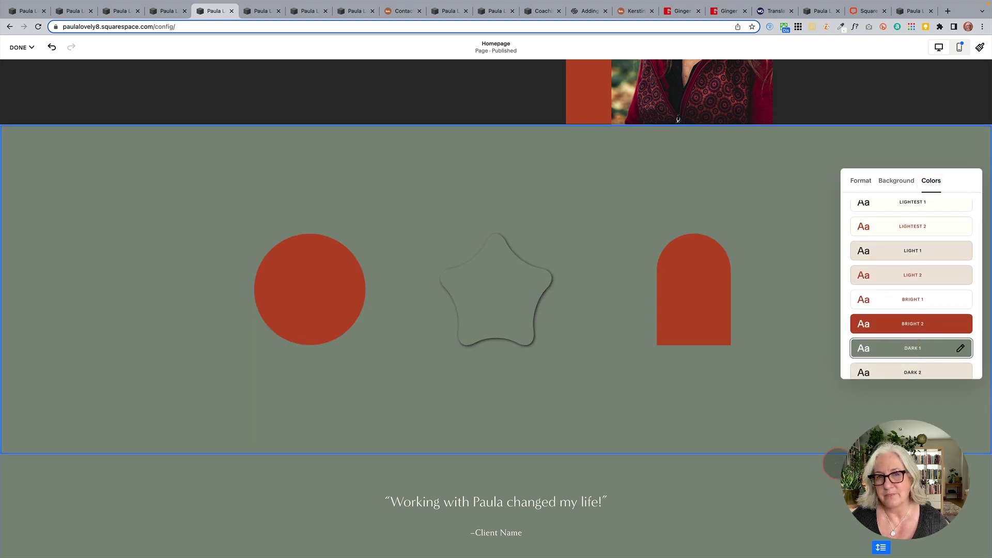
{"action": "left_click", "coordinate": [753, 354]}
Check the grid format settings of the dark portrait section, close them, and save the homepage.
{"action": "scroll", "coordinate": [800, 195], "scroll_direction": "up", "scroll_amount": 4}
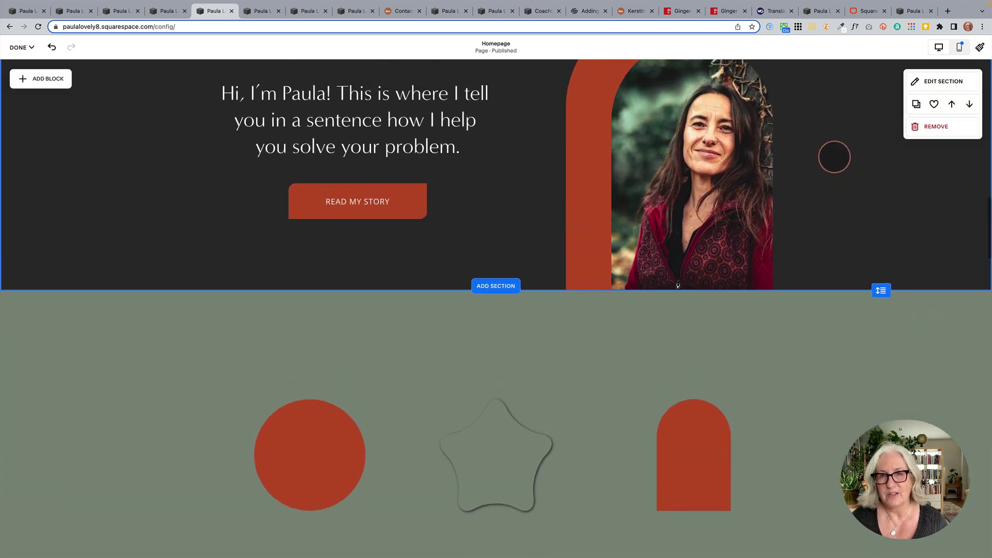
{"action": "scroll", "coordinate": [835, 157], "scroll_direction": "up", "scroll_amount": 3}
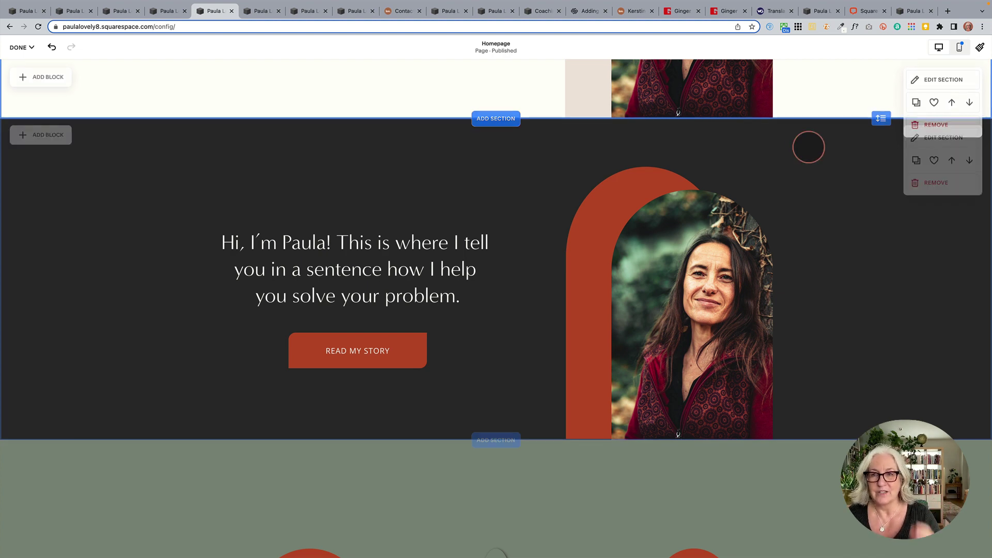
{"action": "left_click", "coordinate": [938, 140]}
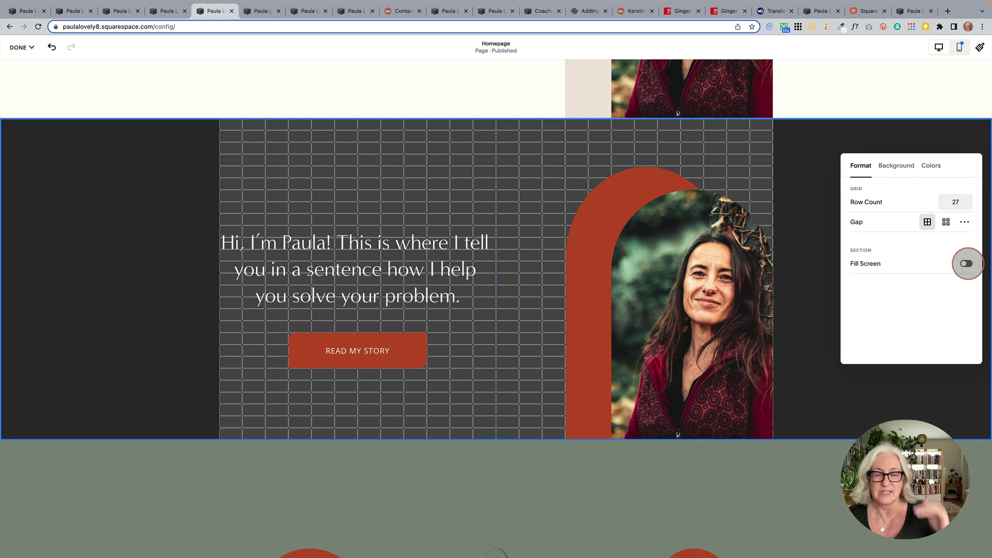
{"action": "left_click", "coordinate": [819, 157]}
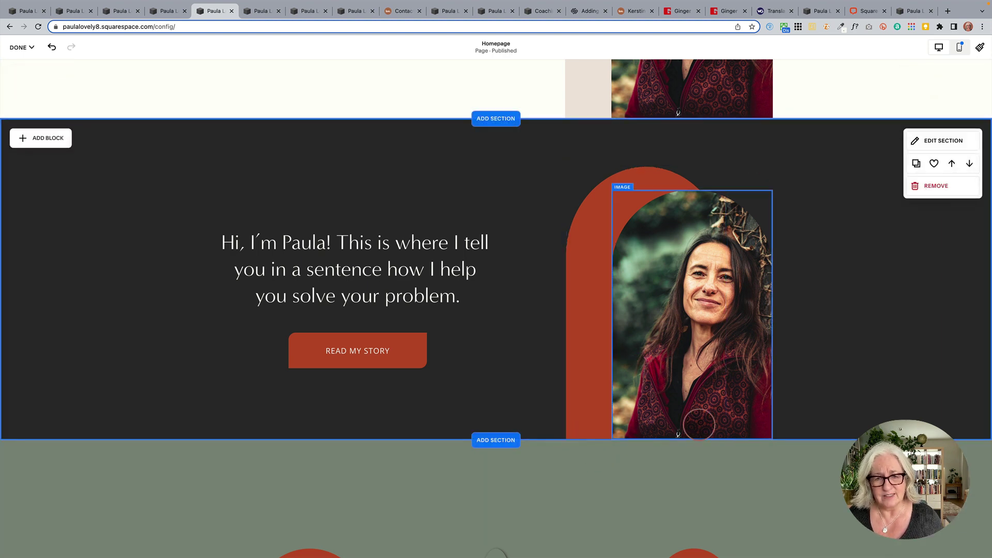
{"action": "left_click", "coordinate": [16, 48]}
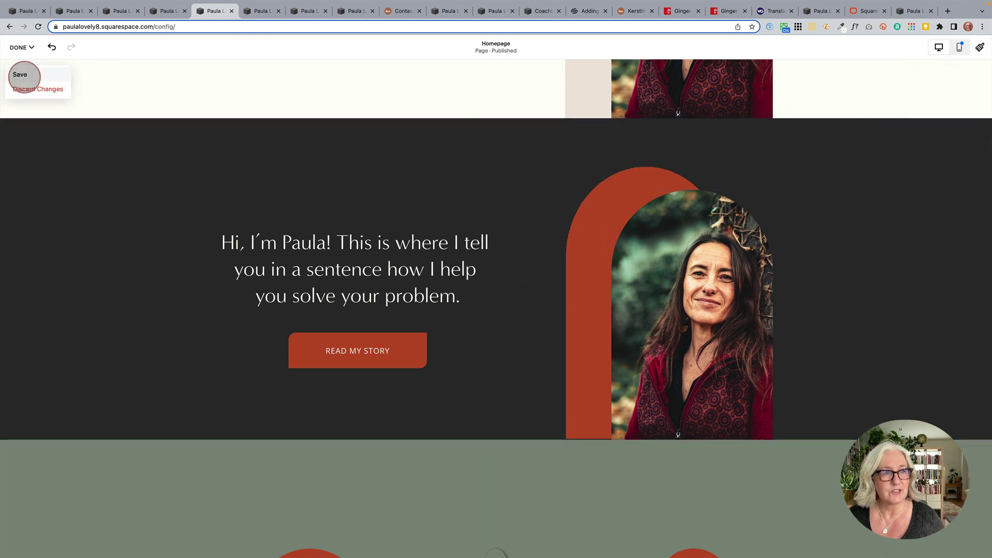
{"action": "left_click", "coordinate": [25, 73]}
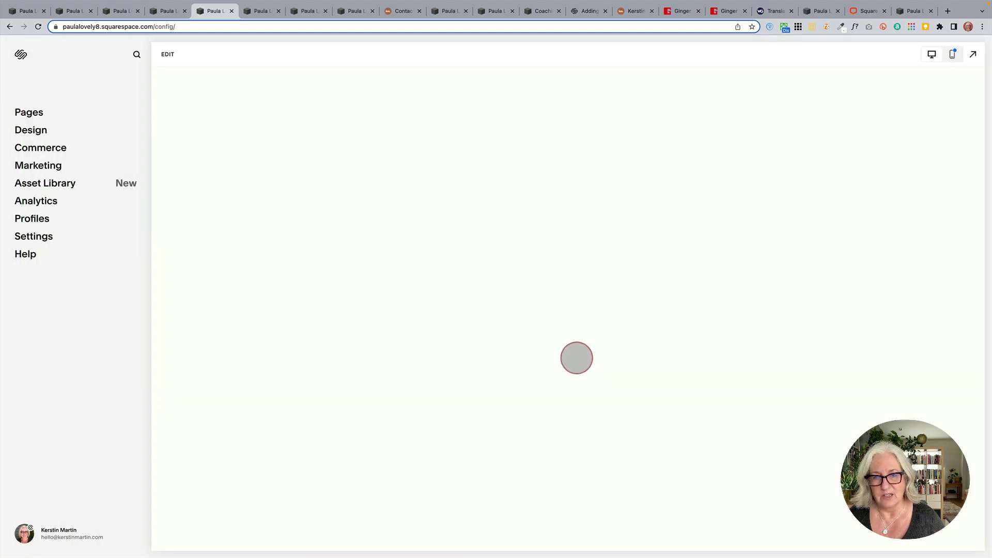
Review the saved homepage outside edit mode, comparing the dark portrait section with the light one above it.
{"action": "scroll", "coordinate": [577, 358], "scroll_direction": "down", "scroll_amount": 5}
{"action": "scroll", "coordinate": [577, 359], "scroll_direction": "down", "scroll_amount": 12}
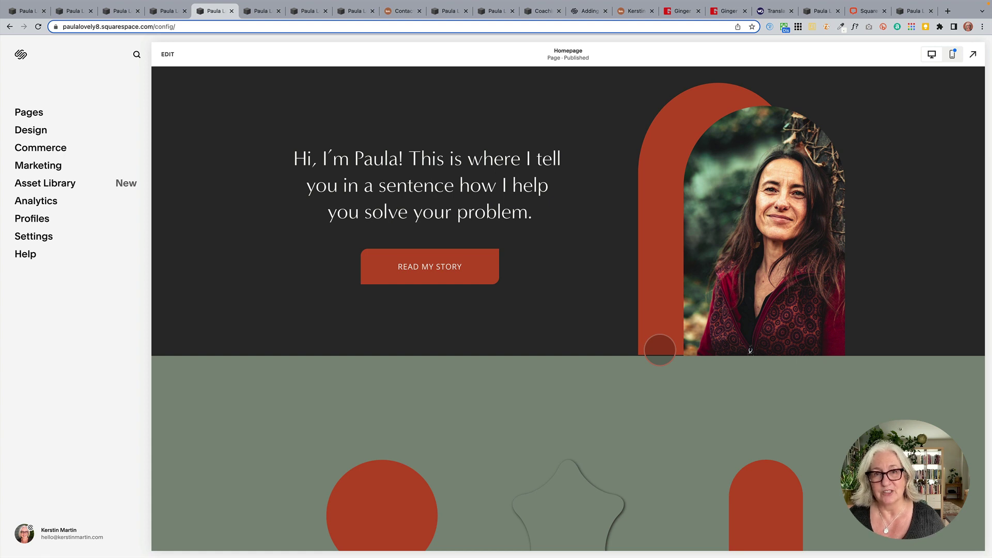
{"action": "scroll", "coordinate": [658, 348], "scroll_direction": "up", "scroll_amount": 5}
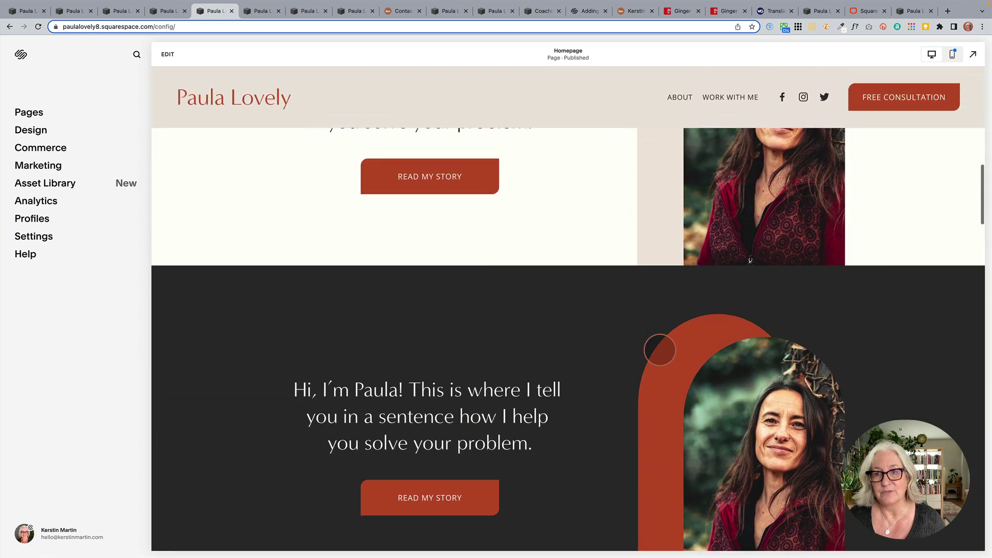
{"action": "scroll", "coordinate": [673, 295], "scroll_direction": "up", "scroll_amount": 1}
{"action": "scroll", "coordinate": [667, 313], "scroll_direction": "up", "scroll_amount": 1}
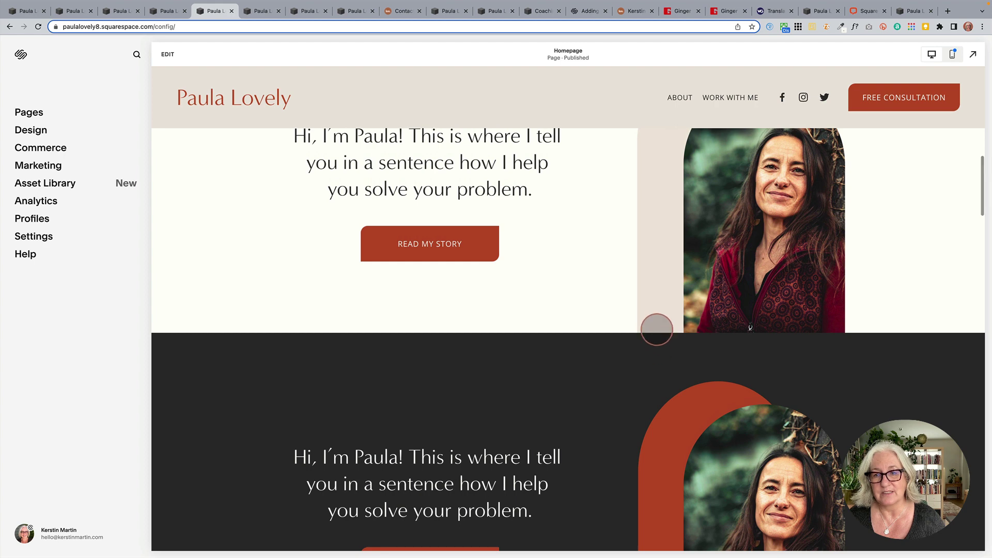
{"action": "scroll", "coordinate": [759, 346], "scroll_direction": "up", "scroll_amount": 4}
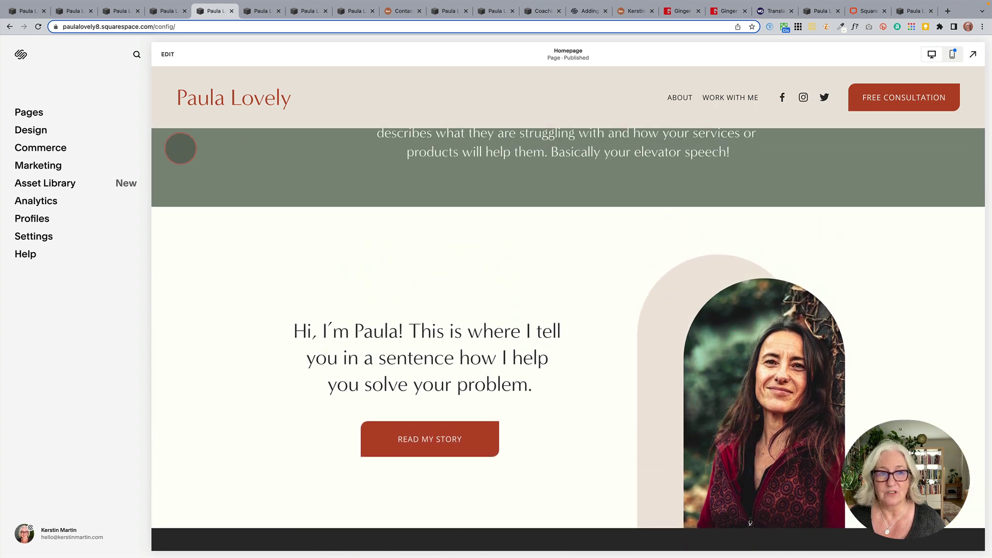
Reopen the homepage for editing and inspect the background and corner radius settings of the text block behind the light section's portrait.
{"action": "left_click", "coordinate": [167, 54]}
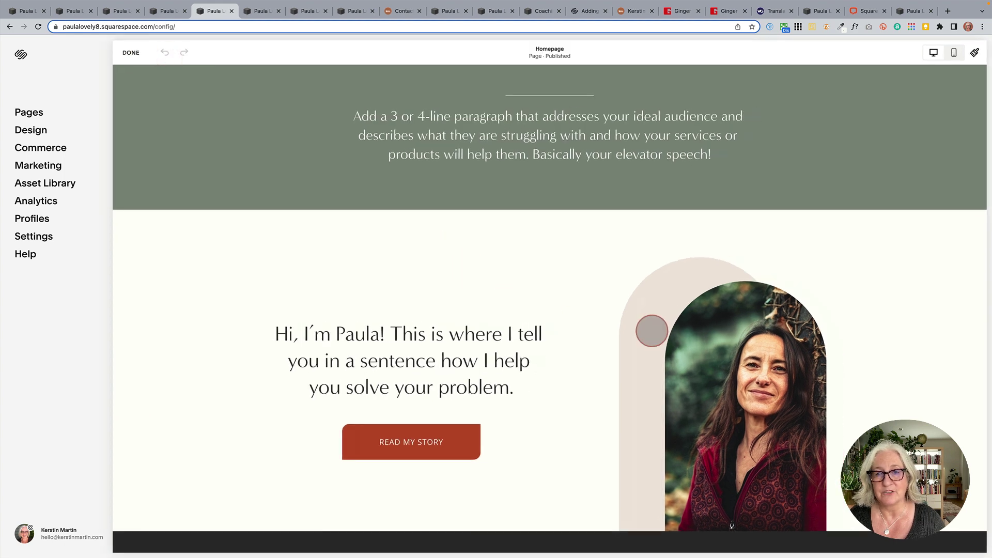
{"action": "left_click", "coordinate": [600, 323]}
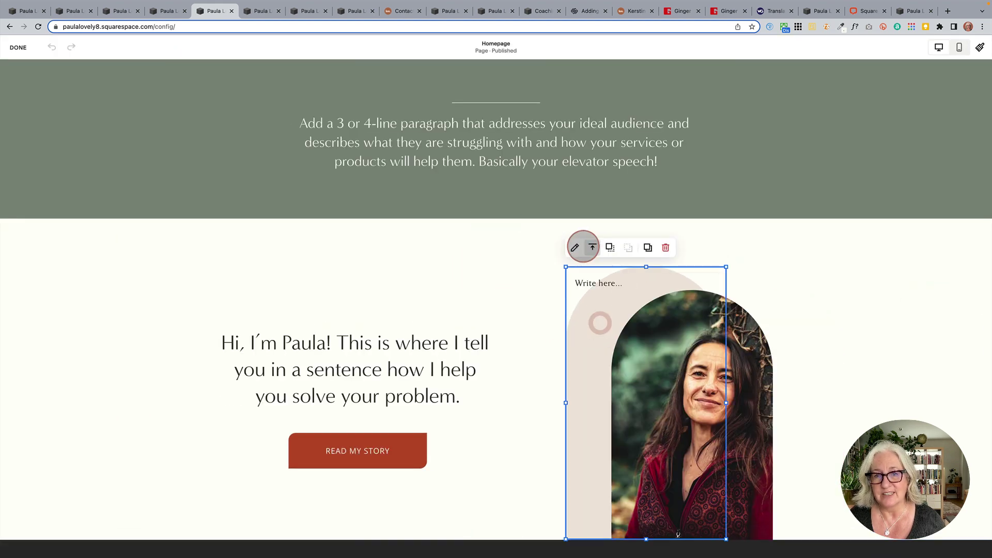
{"action": "left_click", "coordinate": [571, 246]}
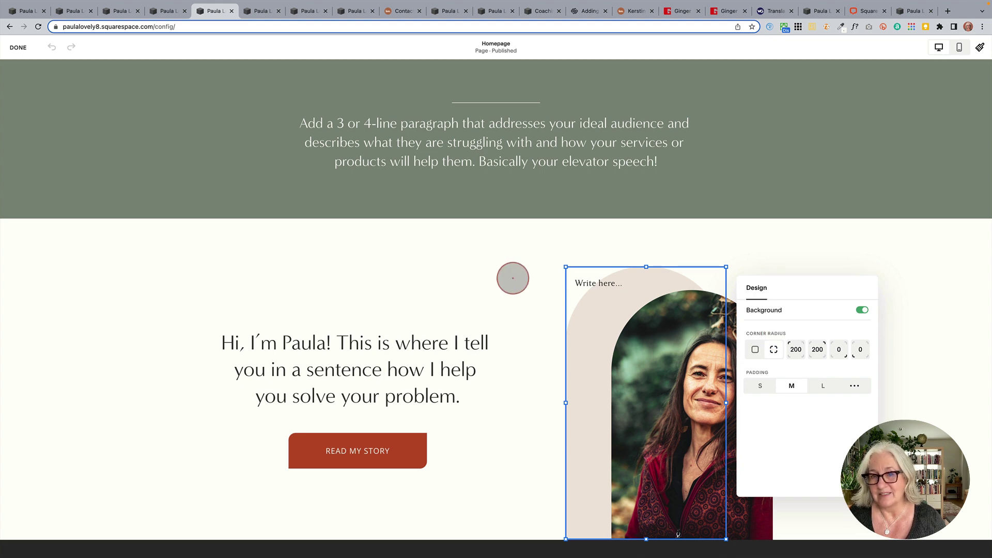
{"action": "left_click", "coordinate": [512, 279]}
{"action": "scroll", "coordinate": [847, 328], "scroll_direction": "down", "scroll_amount": 7}
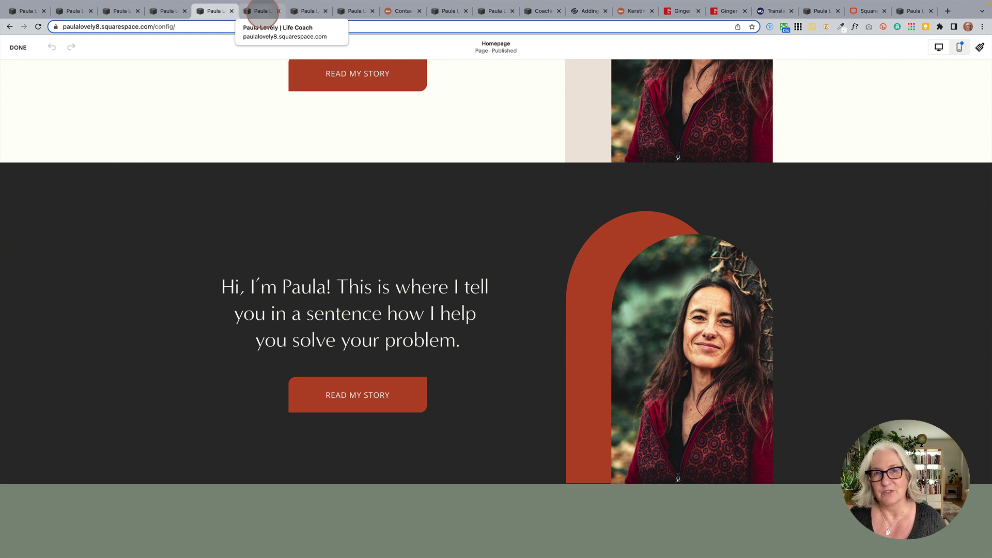
Switch to the browser tab with the Buttons site styles, try the Square shape for primary buttons, and restore Petal.
{"action": "left_click", "coordinate": [261, 11]}
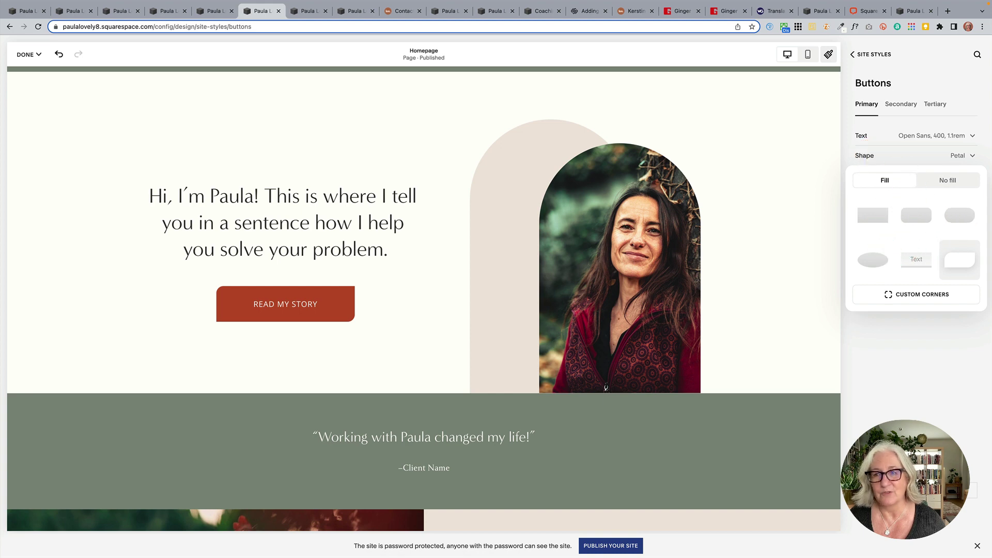
{"action": "left_click", "coordinate": [871, 219]}
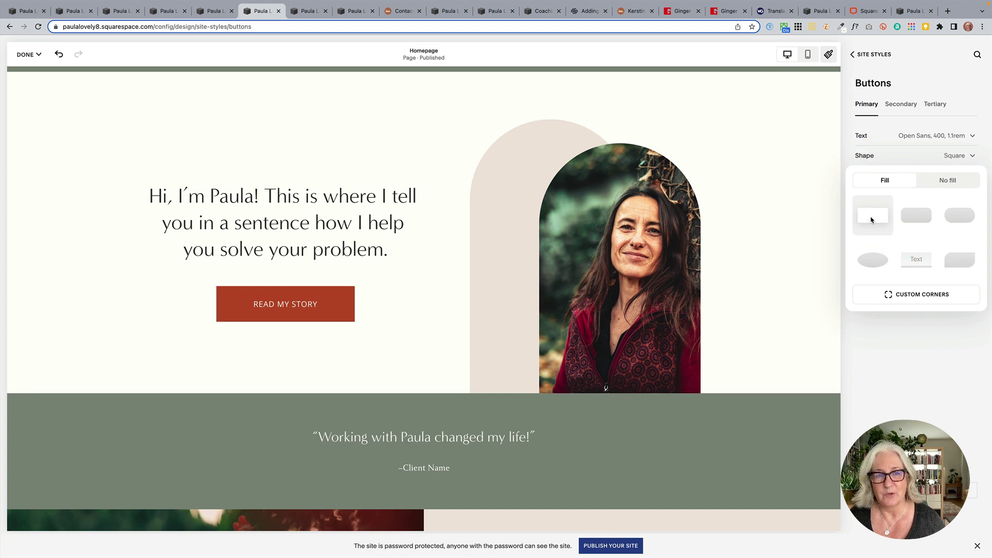
{"action": "left_click", "coordinate": [959, 259]}
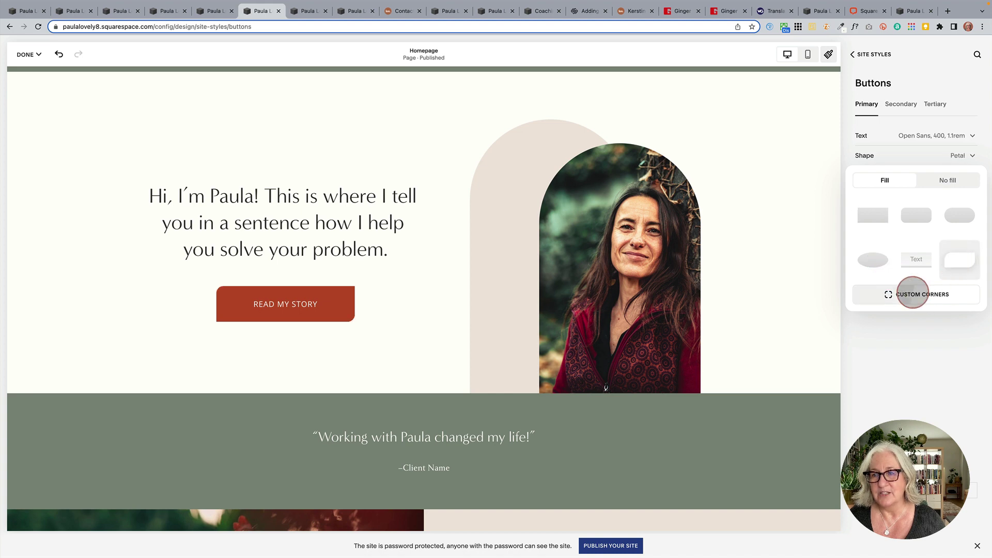
{"action": "left_click", "coordinate": [912, 294]}
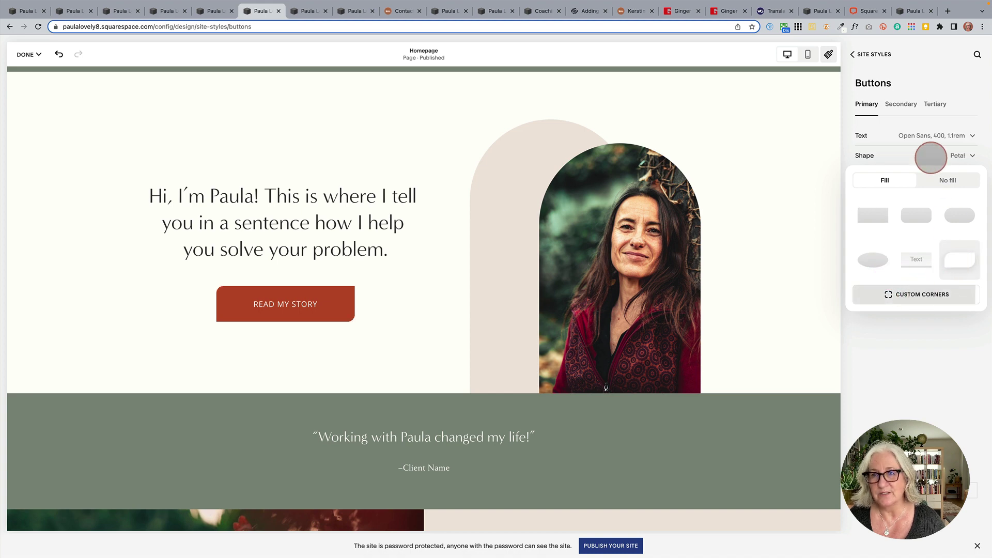
{"action": "left_click", "coordinate": [917, 156]}
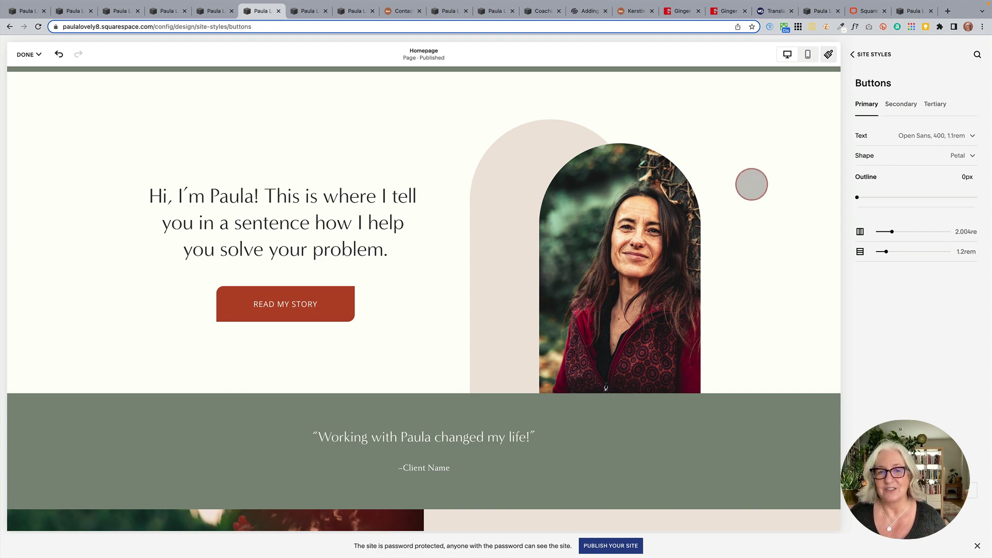
Look over the button shapes across the homepage, and switch to the browser tab with the Happy New Year banner.
{"action": "scroll", "coordinate": [752, 186], "scroll_direction": "up", "scroll_amount": 5}
{"action": "scroll", "coordinate": [755, 211], "scroll_direction": "up", "scroll_amount": 8}
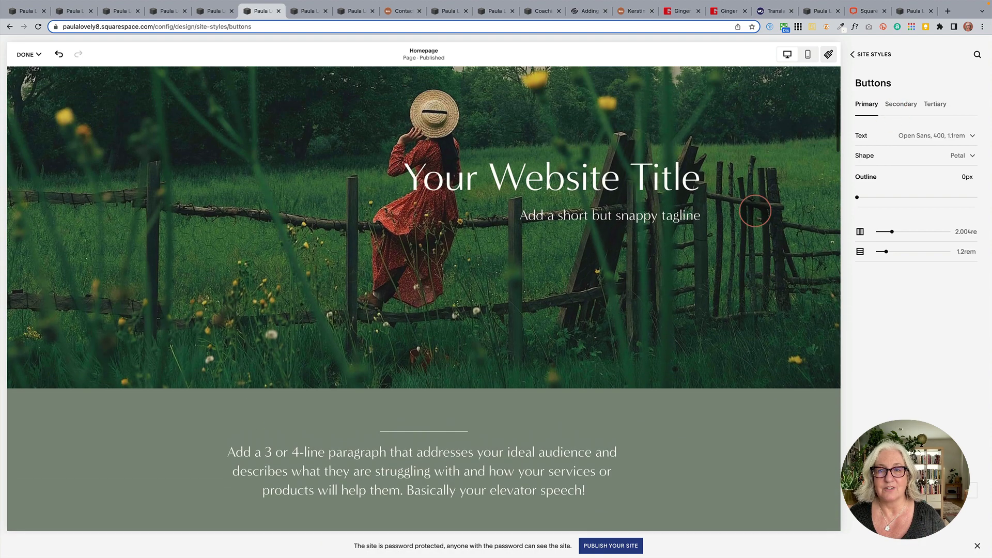
{"action": "scroll", "coordinate": [786, 251], "scroll_direction": "down", "scroll_amount": 10}
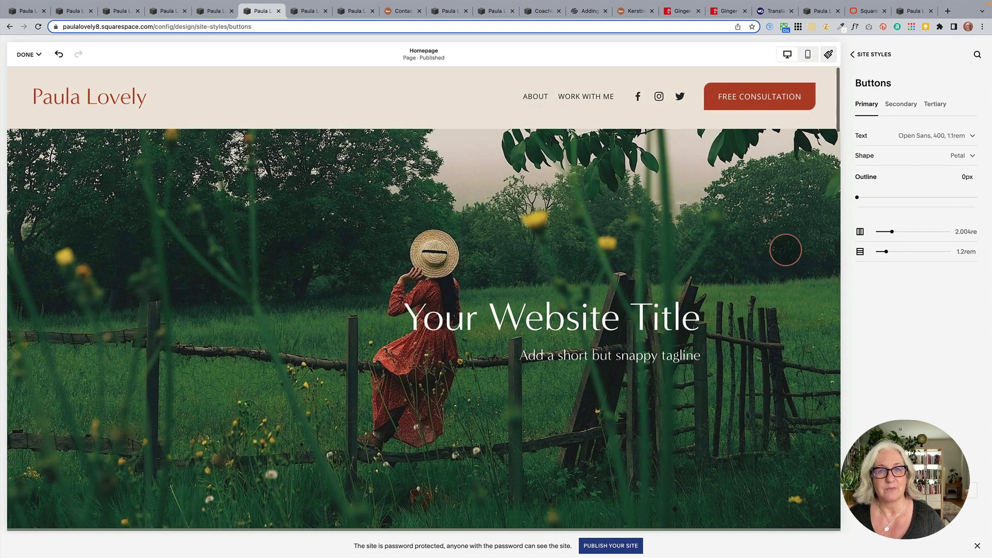
{"action": "scroll", "coordinate": [785, 250], "scroll_direction": "up", "scroll_amount": 1}
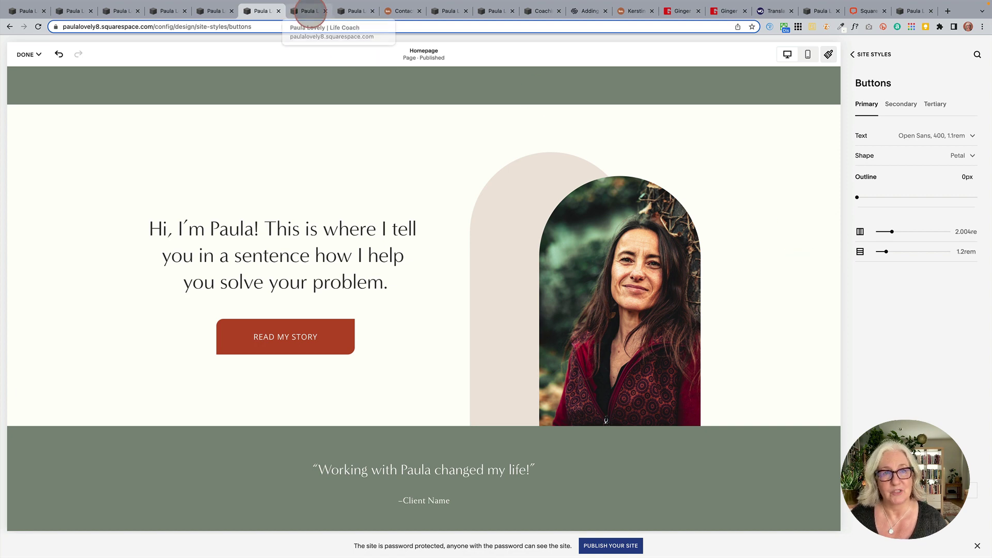
{"action": "left_click", "coordinate": [310, 10]}
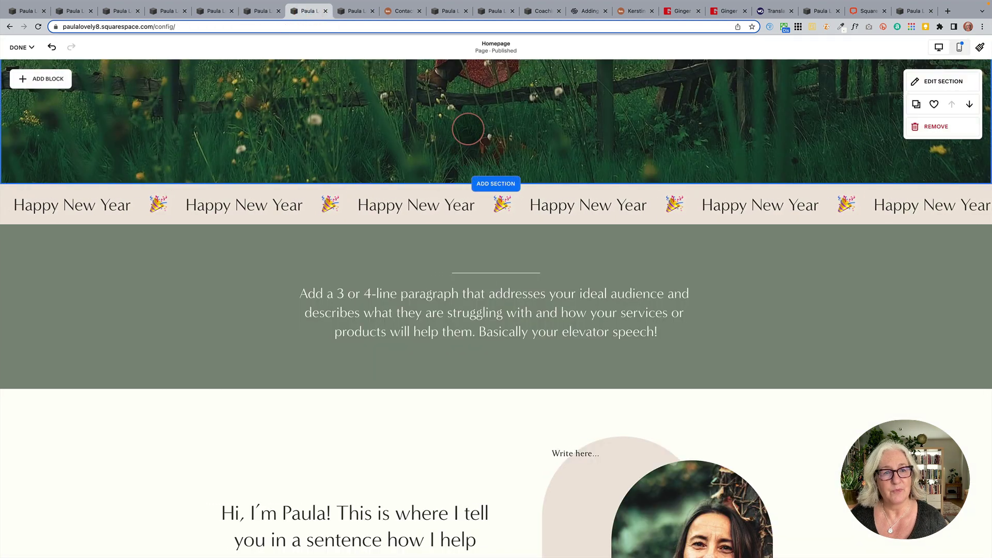
Find the Scrolling block in the block list of the Happy New Year banner section, and close the list without adding anything.
{"action": "scroll", "coordinate": [468, 129], "scroll_direction": "up", "scroll_amount": 1}
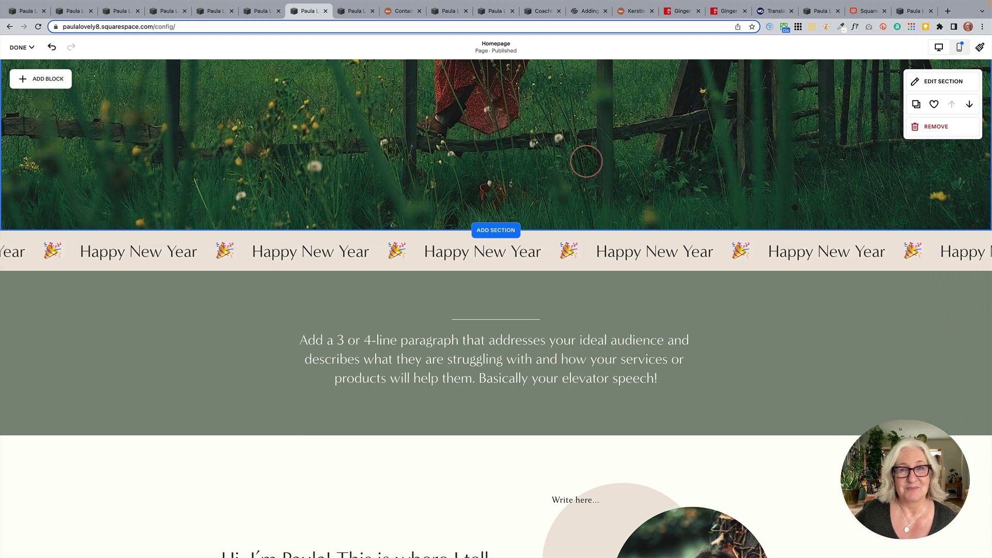
{"action": "left_click", "coordinate": [569, 251]}
{"action": "left_click", "coordinate": [607, 177]}
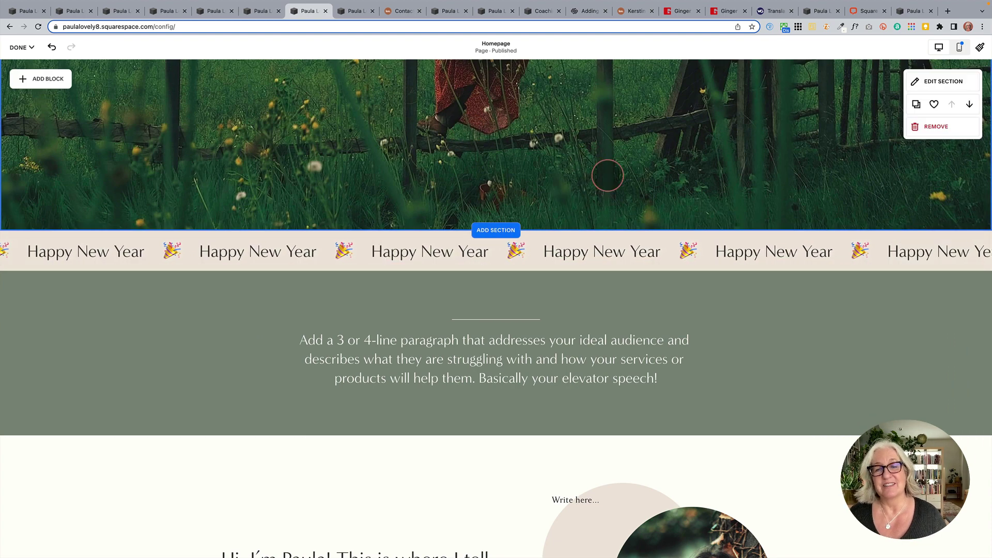
{"action": "left_click", "coordinate": [319, 237]}
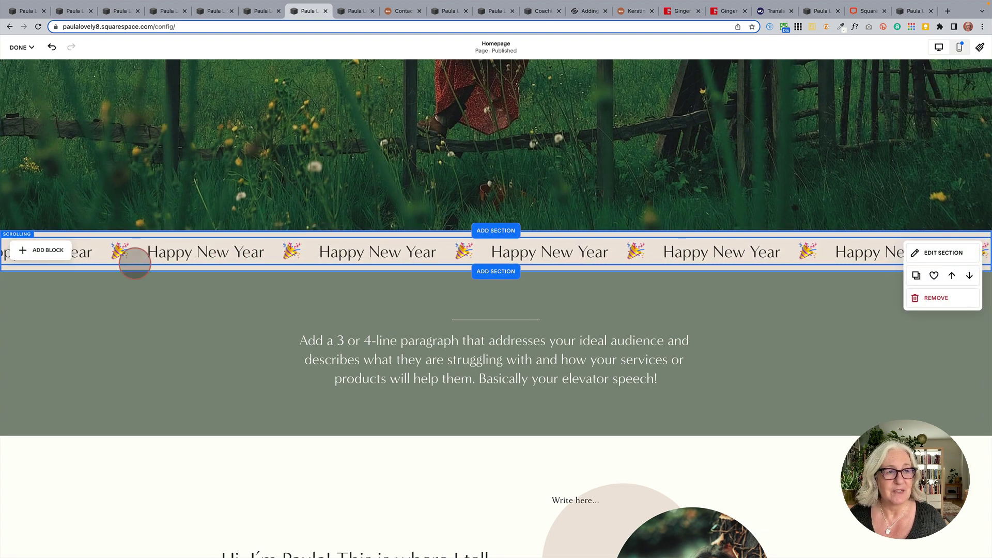
{"action": "left_click", "coordinate": [47, 251]}
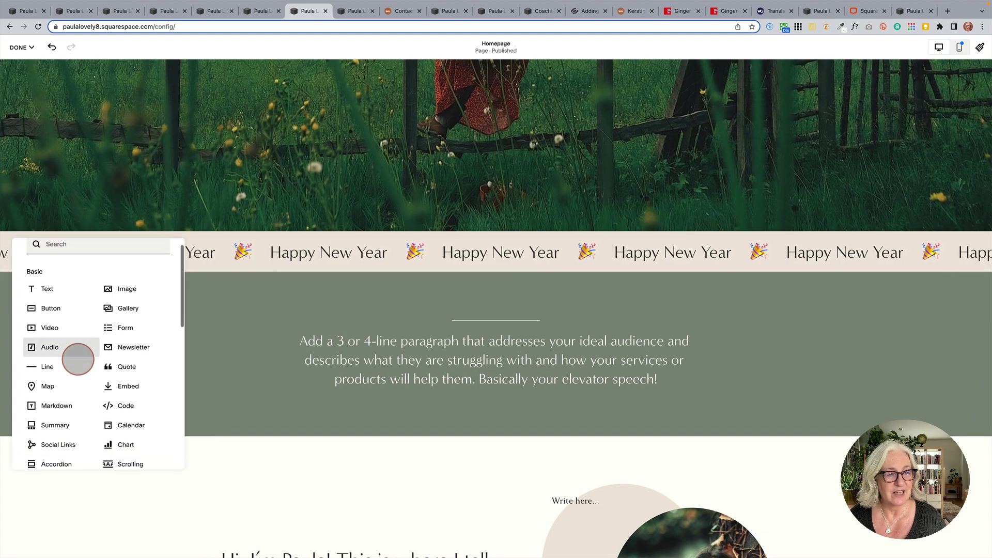
{"action": "scroll", "coordinate": [121, 373], "scroll_direction": "down", "scroll_amount": 3}
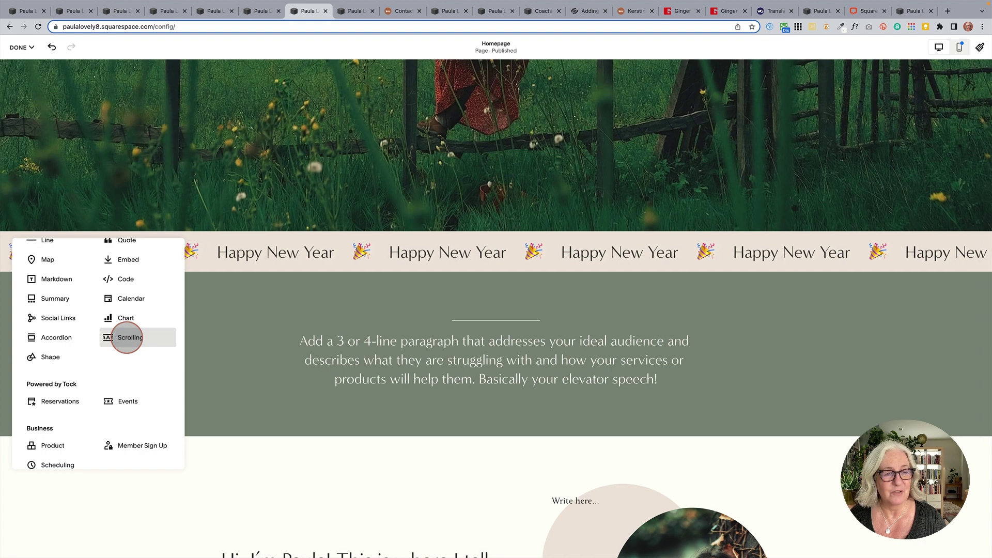
{"action": "left_click", "coordinate": [428, 217]}
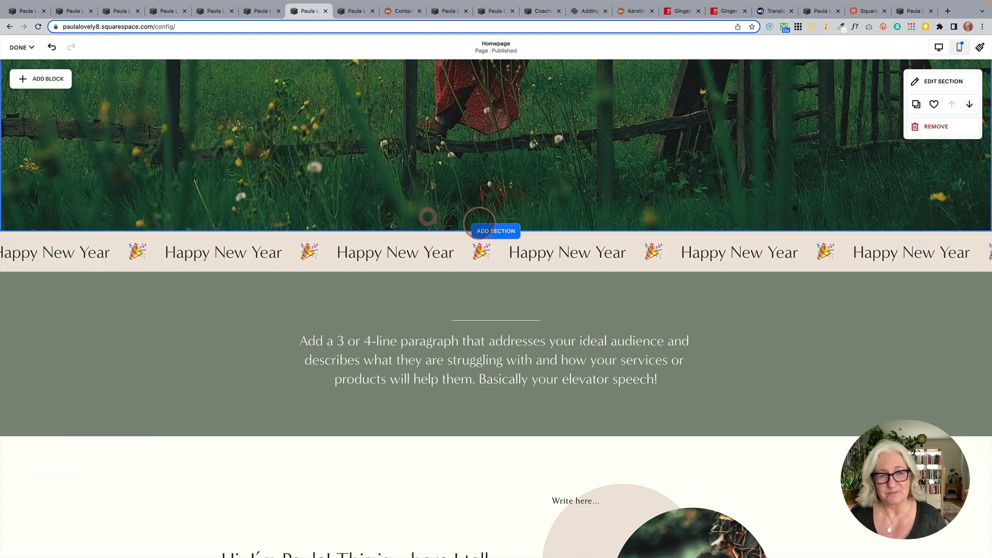
Open the Happy New Year scrolling block's settings and raise its wave intensity by one notch.
{"action": "left_click", "coordinate": [463, 249]}
{"action": "left_click", "coordinate": [462, 251]}
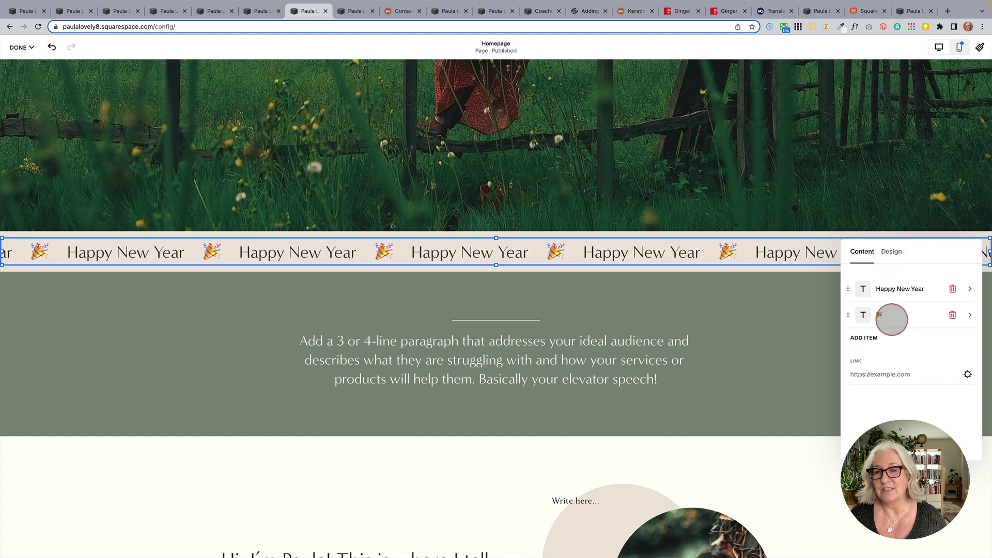
{"action": "left_click", "coordinate": [894, 252]}
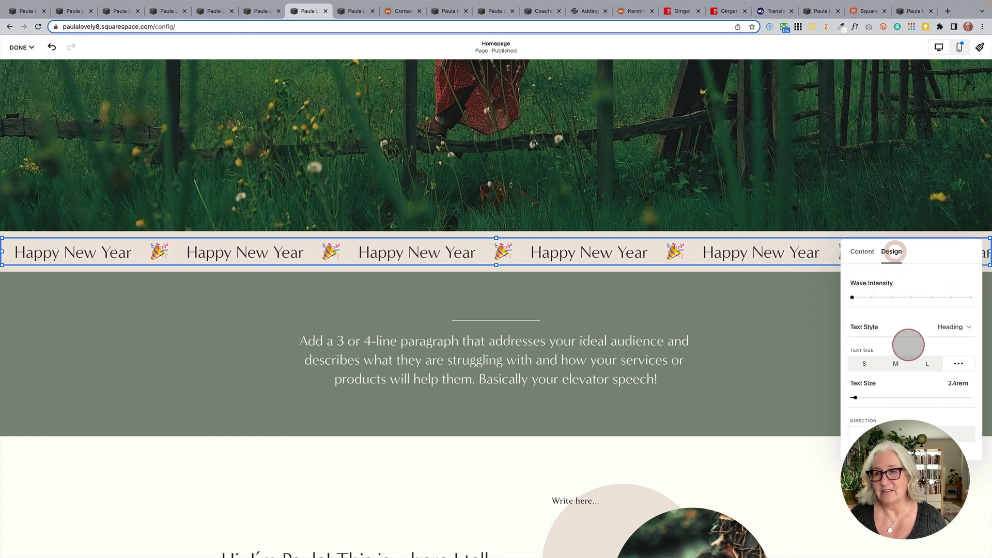
{"action": "left_click_drag", "start_coordinate": [852, 298], "coordinate": [872, 297]}
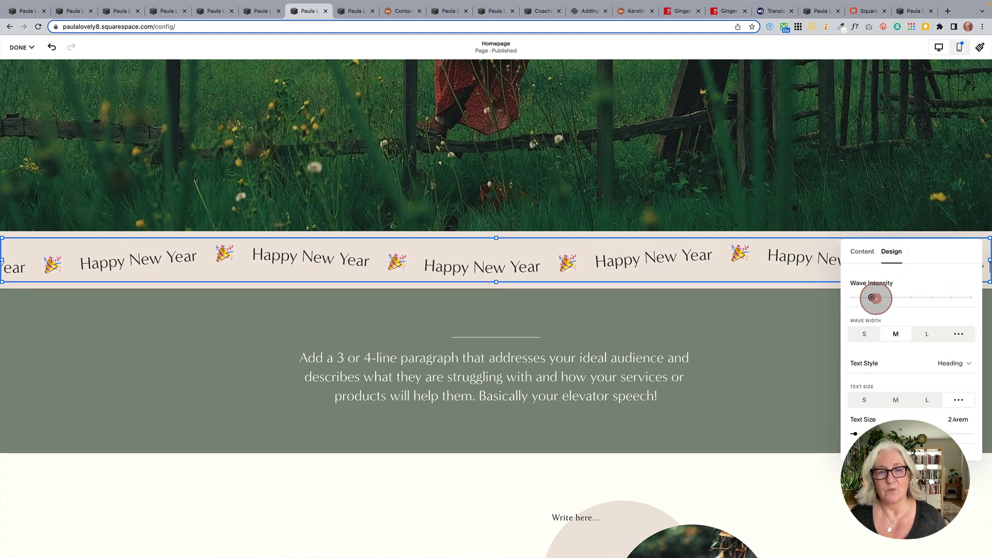
Examine the scrolling block's wave width, text size, direction, speed, pause, fade and spacing options, and close its settings.
{"action": "scroll", "coordinate": [894, 392], "scroll_direction": "down", "scroll_amount": 3}
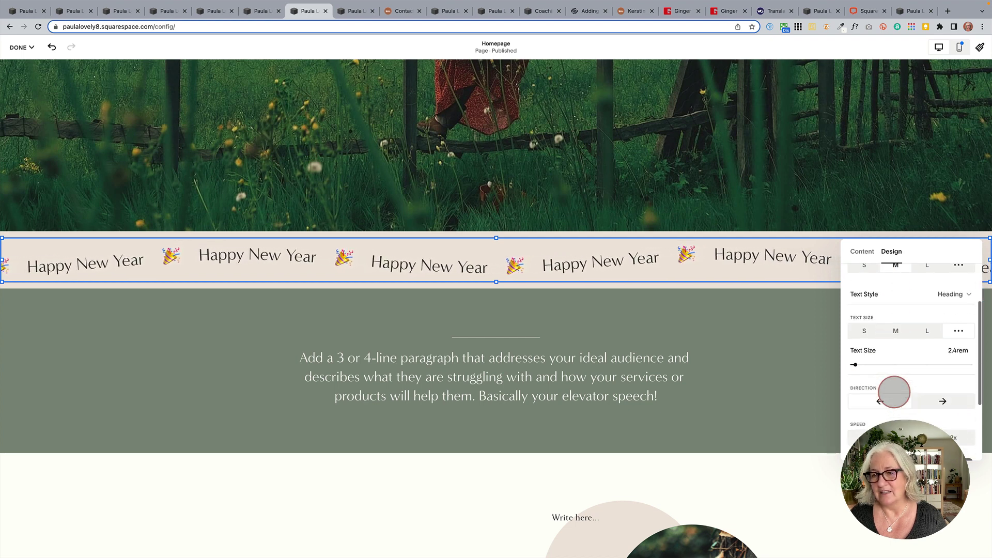
{"action": "scroll", "coordinate": [892, 331], "scroll_direction": "down", "scroll_amount": 4}
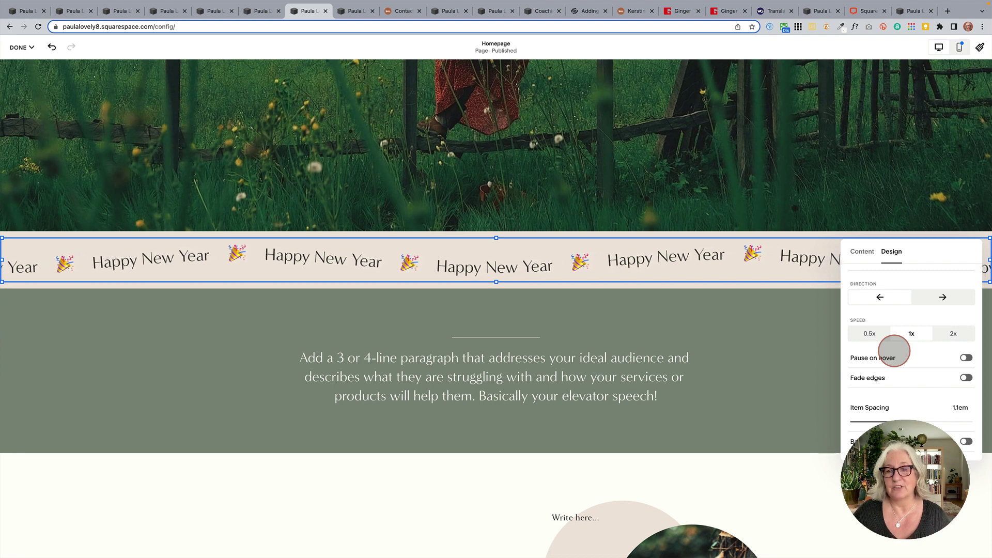
{"action": "scroll", "coordinate": [894, 352], "scroll_direction": "up", "scroll_amount": 2}
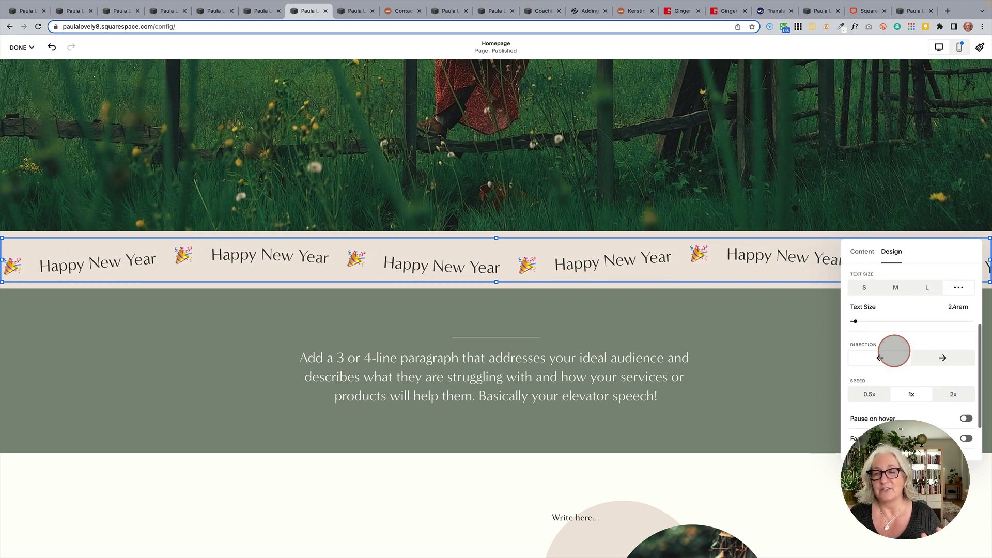
{"action": "scroll", "coordinate": [894, 351], "scroll_direction": "down", "scroll_amount": 2}
{"action": "scroll", "coordinate": [894, 352], "scroll_direction": "up", "scroll_amount": 4}
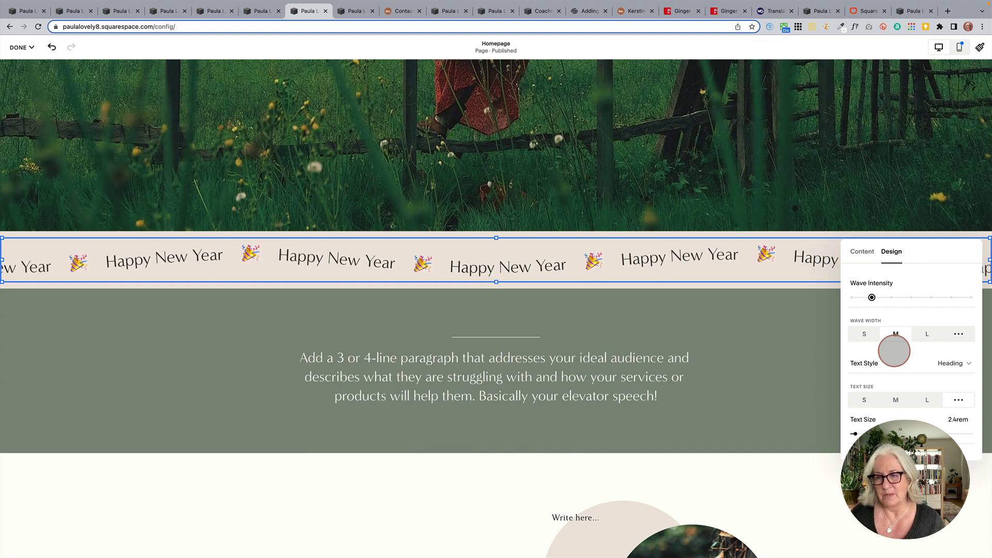
{"action": "mouse_move", "coordinate": [873, 297]}
{"action": "left_mouse_down"}
{"action": "mouse_move", "coordinate": [970, 297]}
{"action": "mouse_move", "coordinate": [872, 297]}
{"action": "left_mouse_up"}
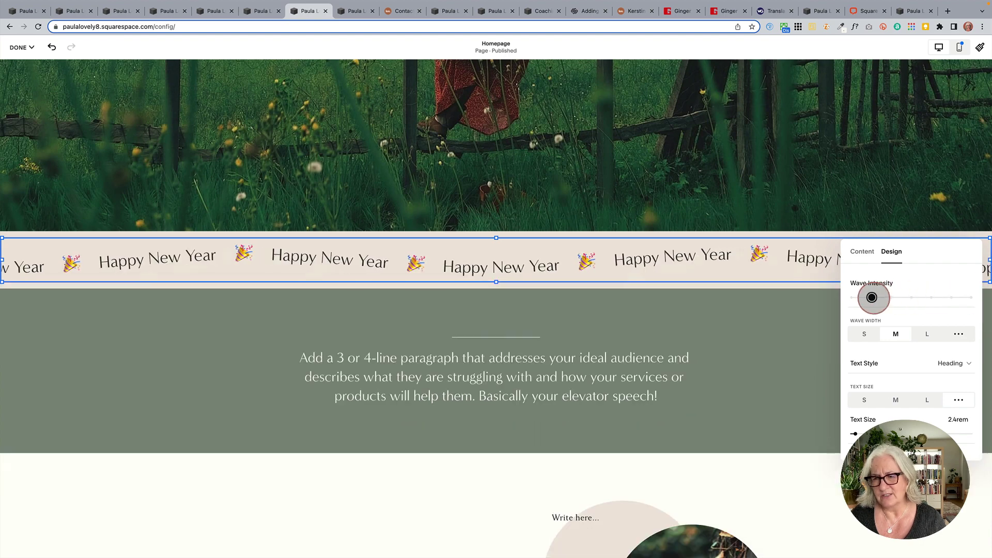
{"action": "scroll", "coordinate": [914, 359], "scroll_direction": "down", "scroll_amount": 2}
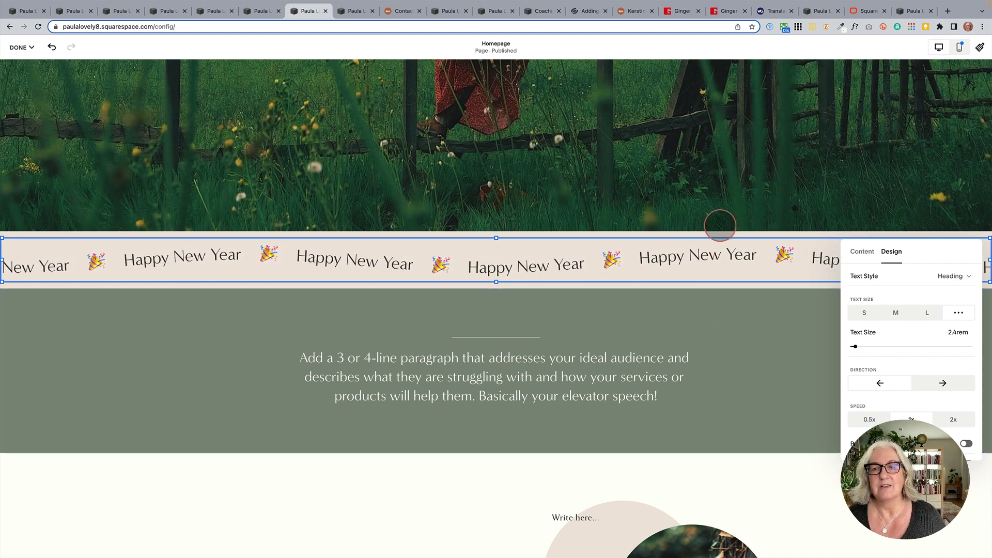
{"action": "left_click", "coordinate": [719, 216]}
{"action": "mouse_move", "coordinate": [742, 317]}
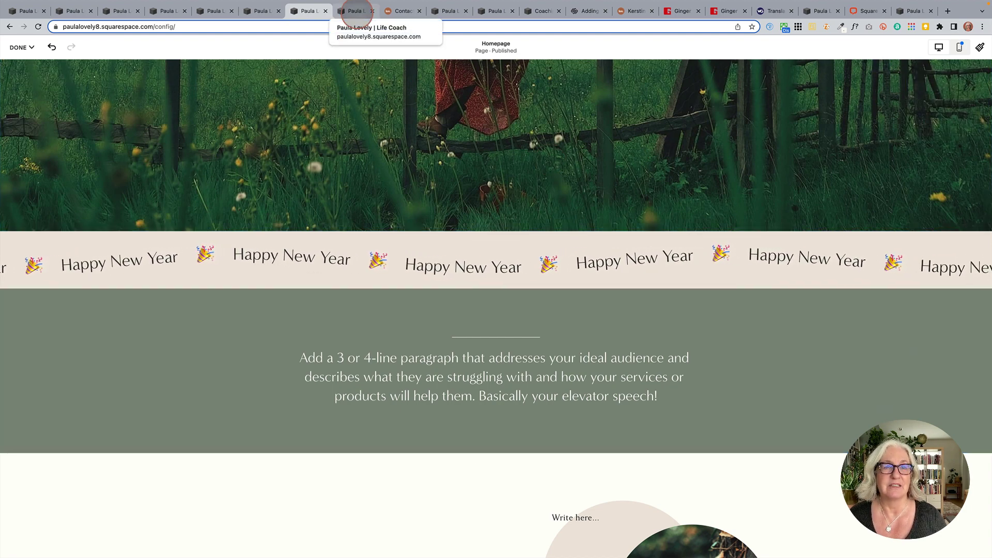
Switch to the browser tab with the scaled Your Website Title heading and place the cursor in the heading.
{"action": "left_click", "coordinate": [355, 11]}
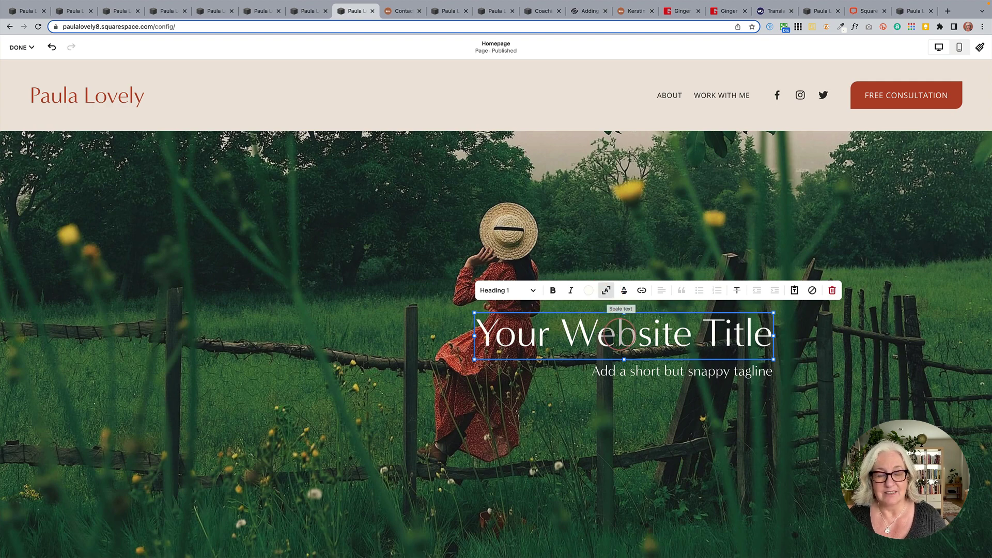
{"action": "left_click_drag", "start_coordinate": [473, 333], "coordinate": [594, 334]}
{"action": "left_click", "coordinate": [595, 333]}
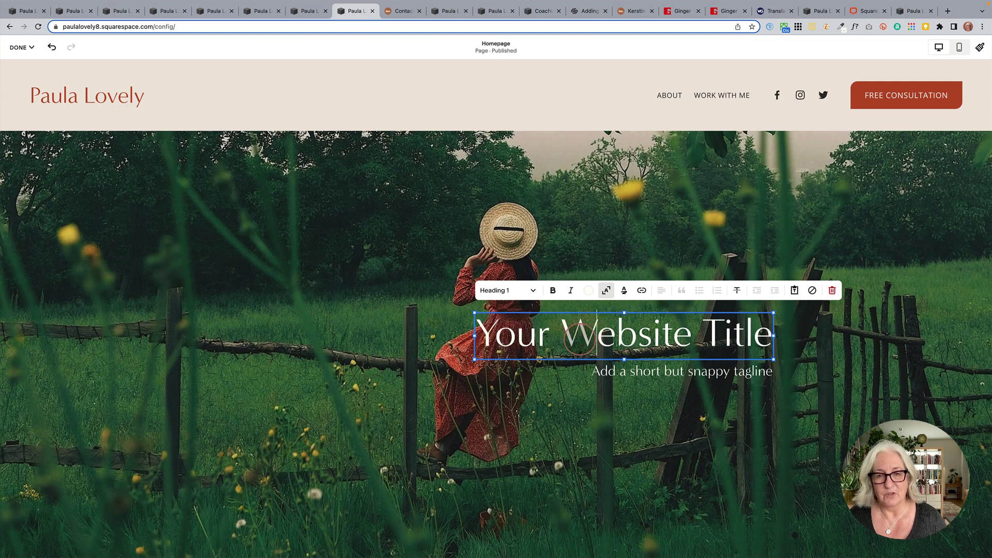
Turn off Scale text for the Your Website Title heading, try selecting part of it, and turn scaling back on.
{"action": "left_click", "coordinate": [607, 290]}
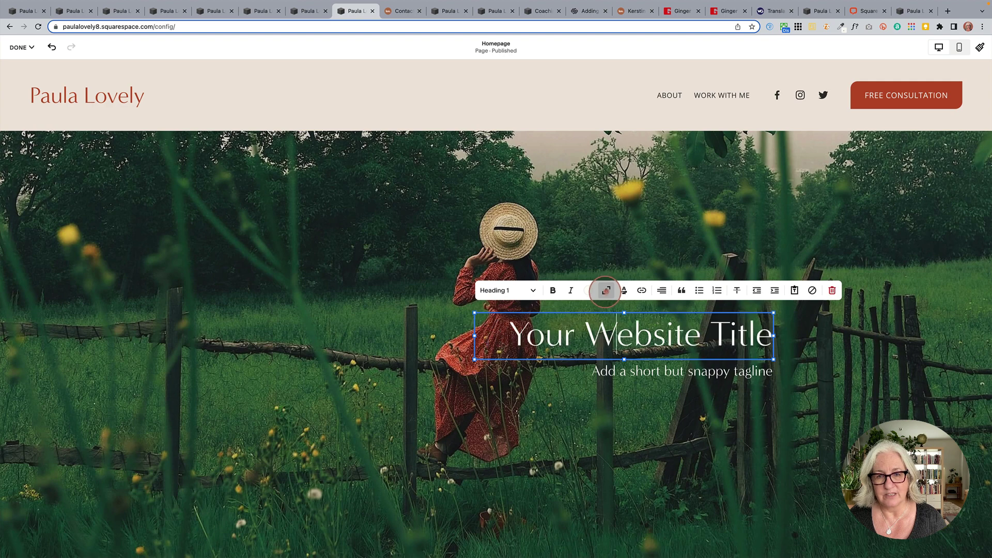
{"action": "left_click", "coordinate": [552, 339]}
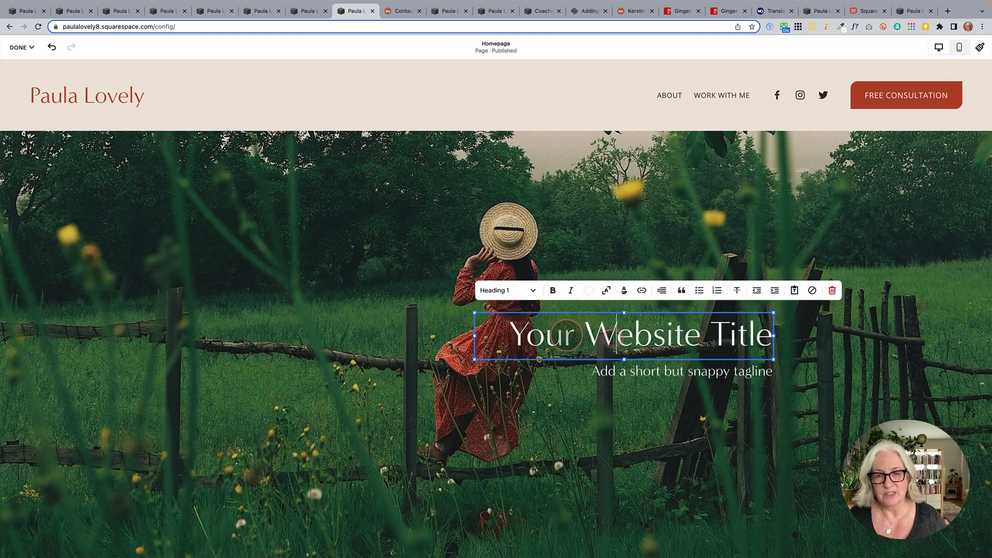
{"action": "left_click_drag", "start_coordinate": [616, 337], "coordinate": [563, 337]}
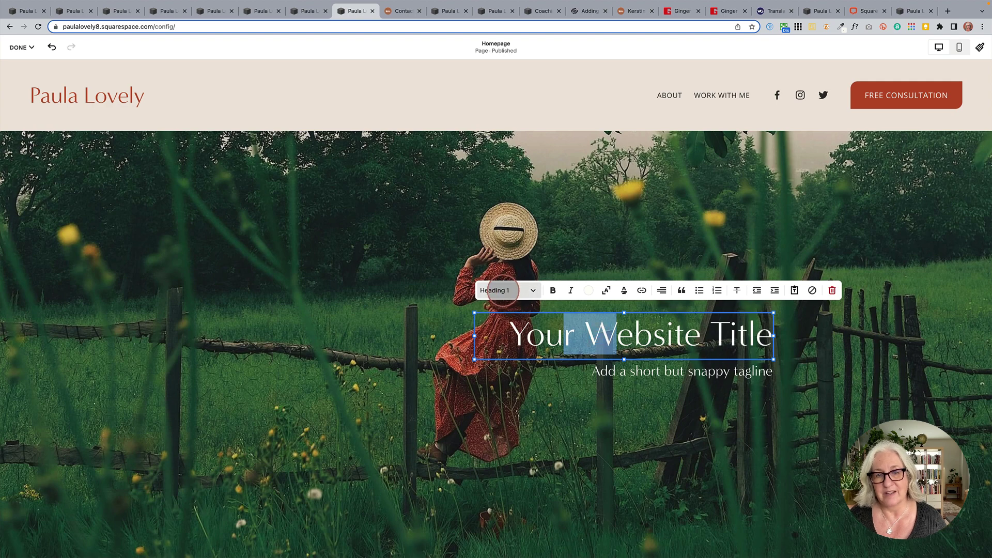
{"action": "left_click", "coordinate": [615, 337]}
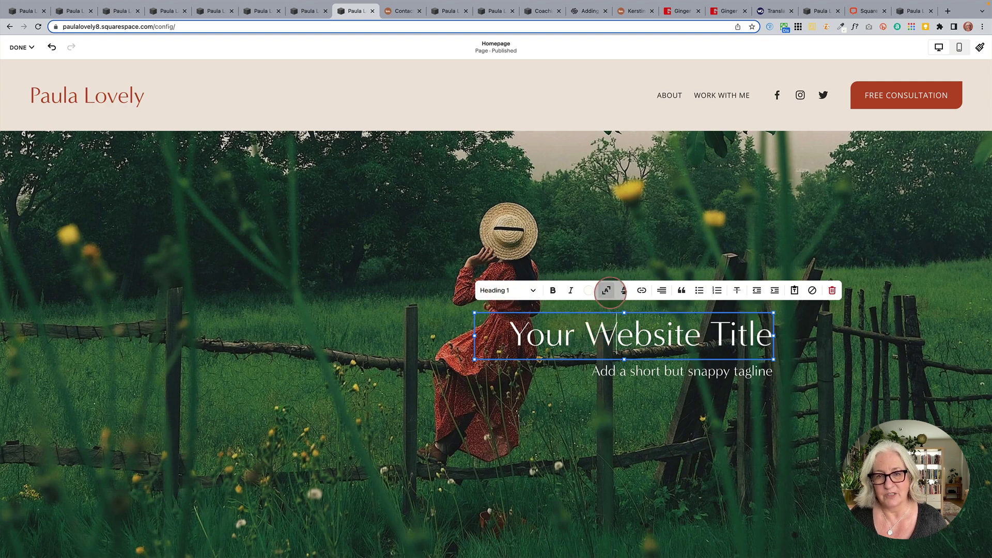
{"action": "left_click", "coordinate": [606, 290]}
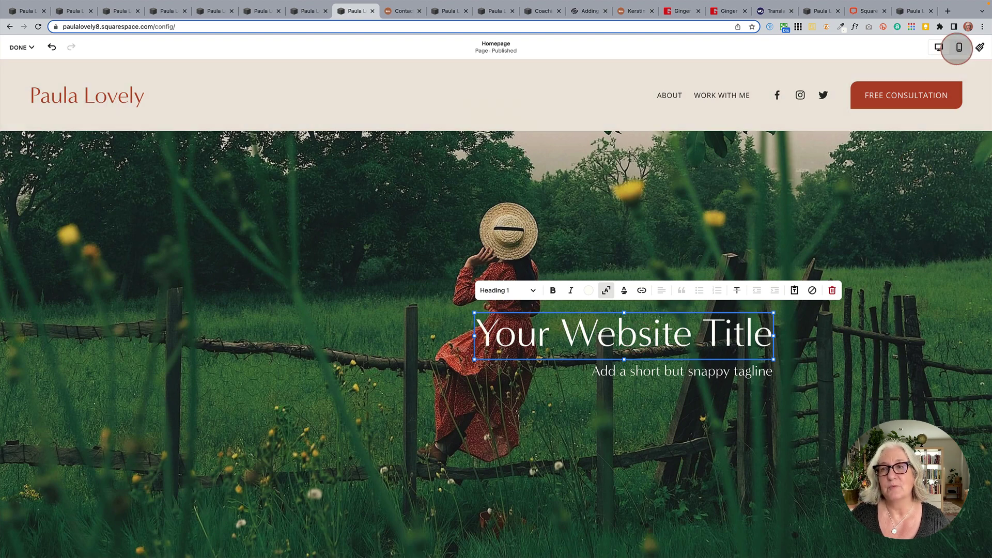
Show the homepage in mobile view, try the website title without Scale text, and restore its scaling.
{"action": "left_click", "coordinate": [959, 46]}
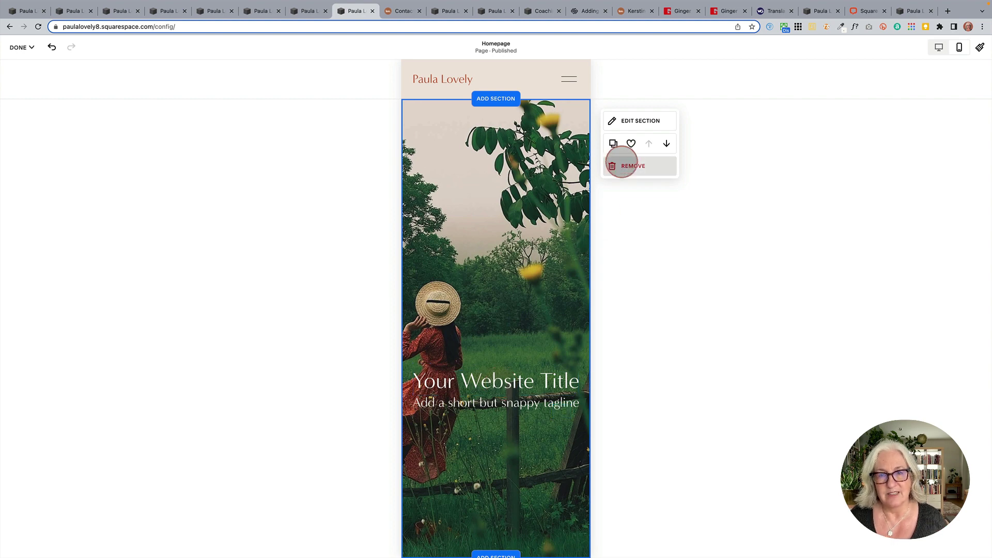
{"action": "left_click", "coordinate": [536, 380]}
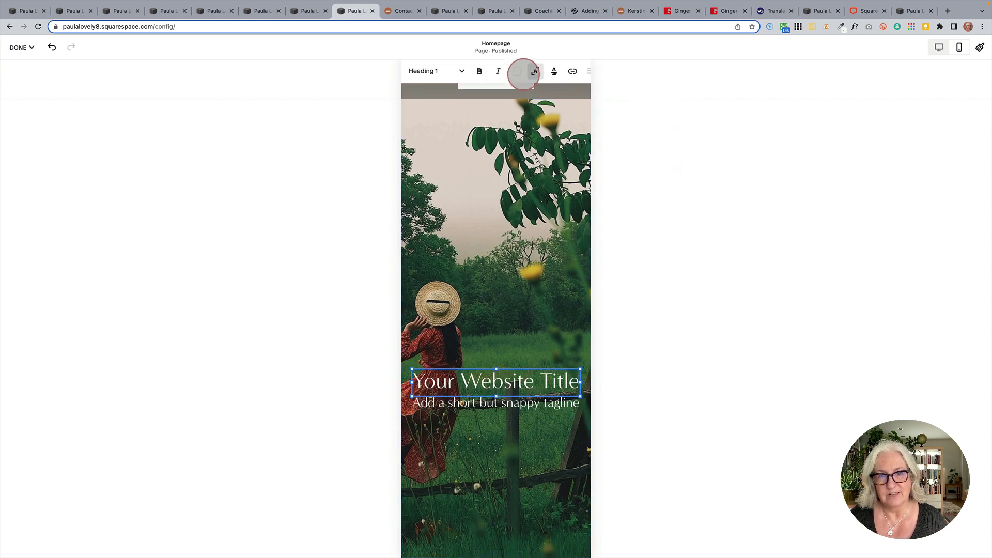
{"action": "left_click", "coordinate": [535, 72]}
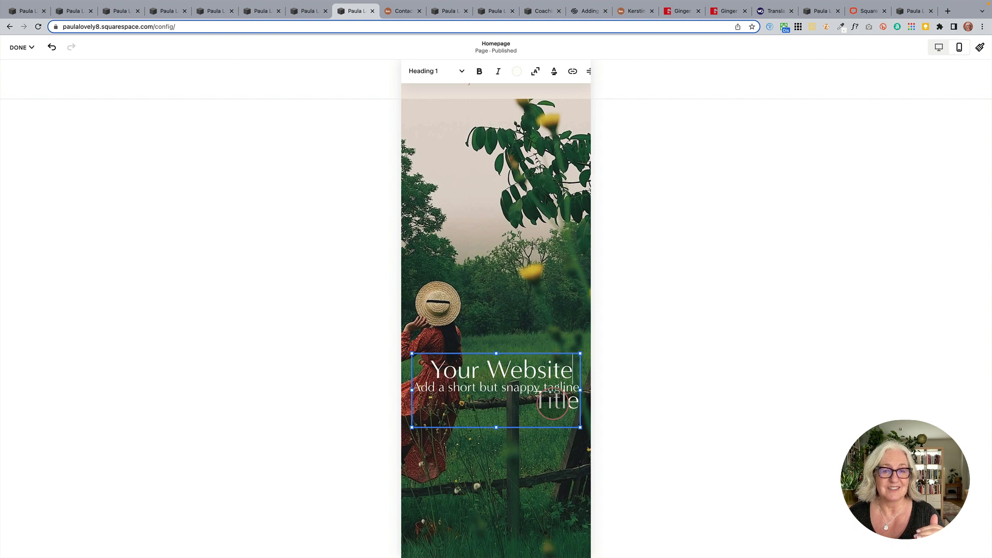
{"action": "left_click", "coordinate": [536, 71]}
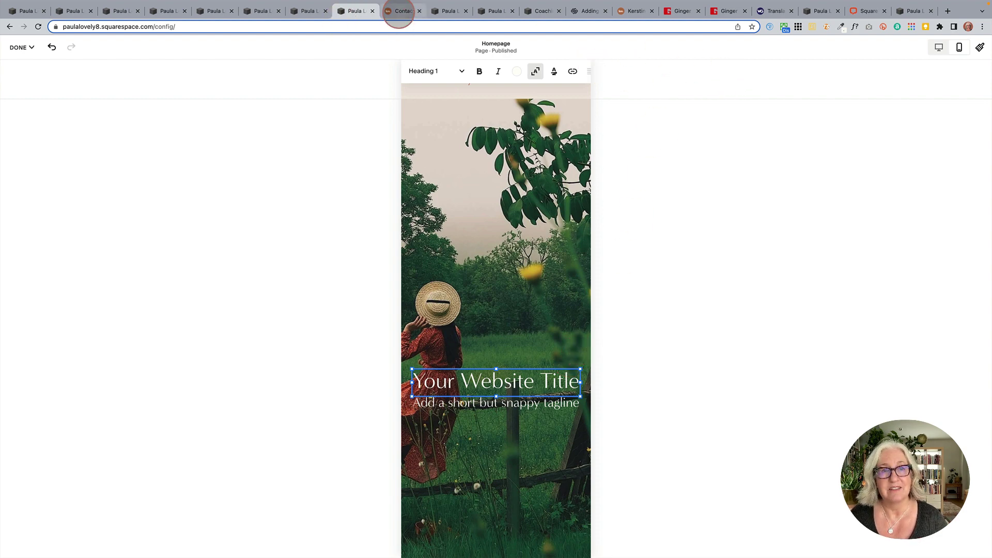
Switch to the Contact page tab and open the highlight settings for the holiday closure sentence under Send a Message.
{"action": "left_click", "coordinate": [399, 10]}
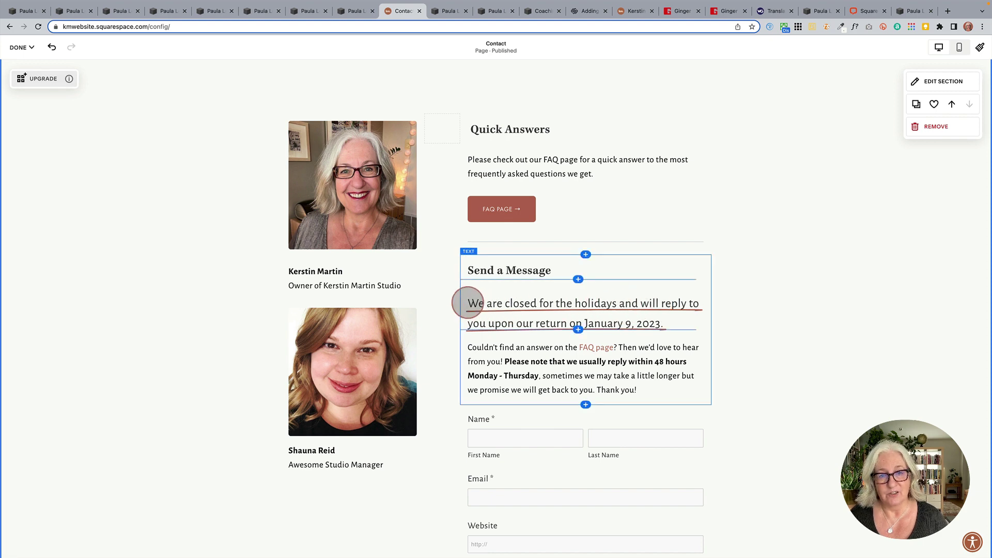
{"action": "left_click", "coordinate": [469, 303]}
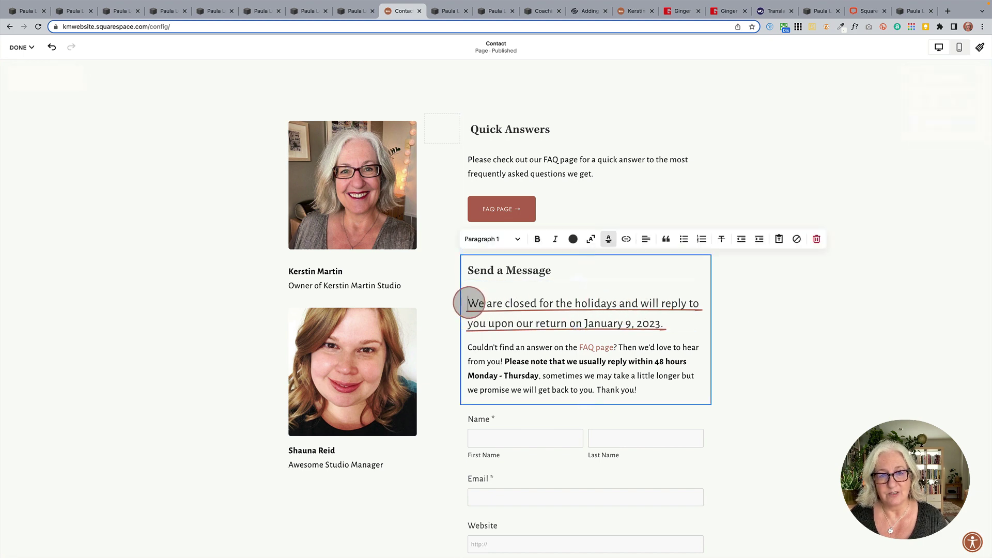
{"action": "left_click_drag", "start_coordinate": [468, 303], "coordinate": [667, 325]}
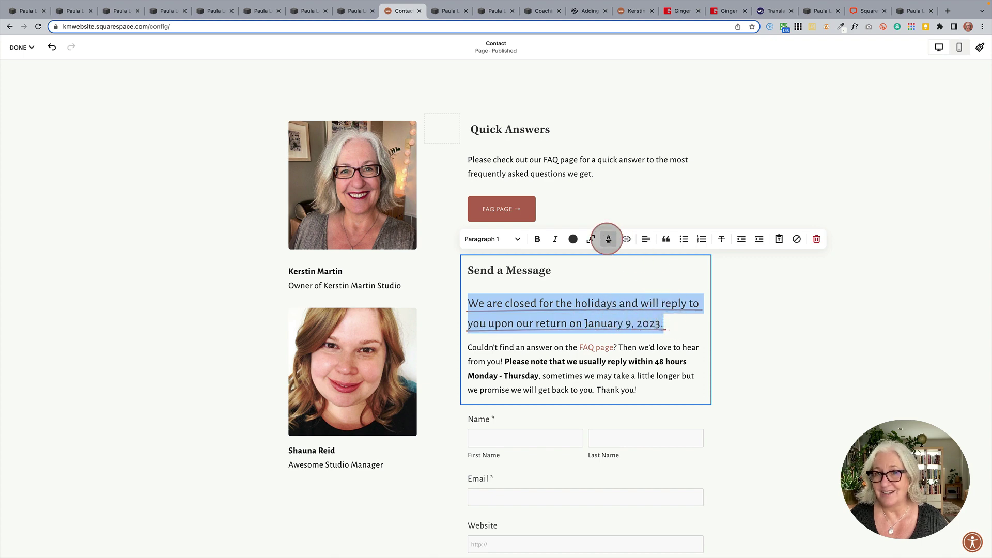
{"action": "left_click", "coordinate": [608, 239]}
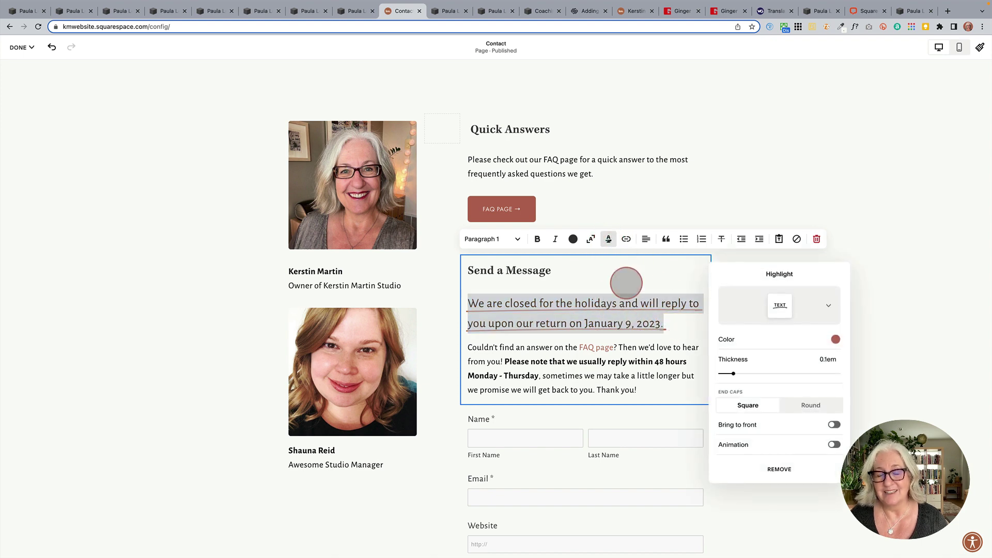
Try the circled highlight style on the holiday closure sentence, and replace it with the solid block style.
{"action": "left_click", "coordinate": [780, 305]}
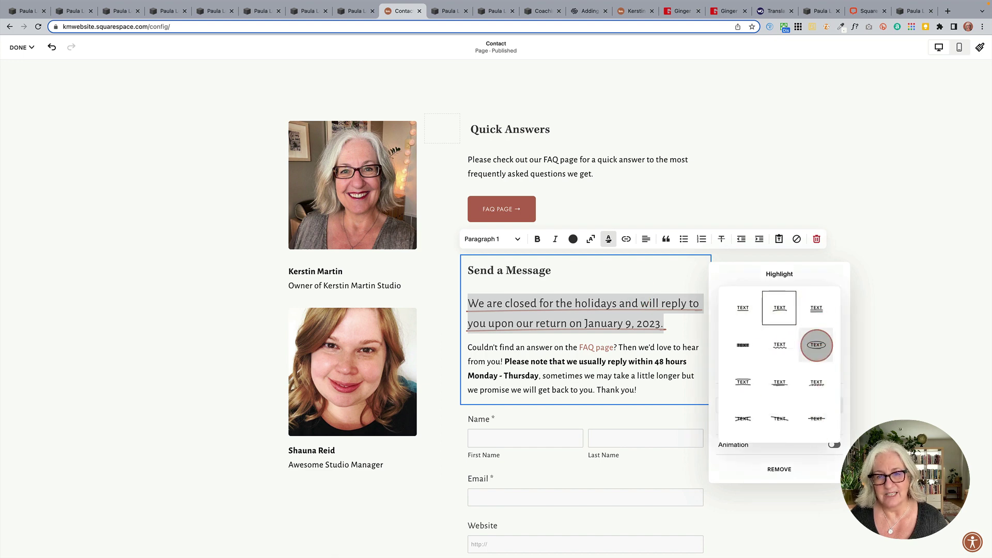
{"action": "left_click", "coordinate": [816, 346]}
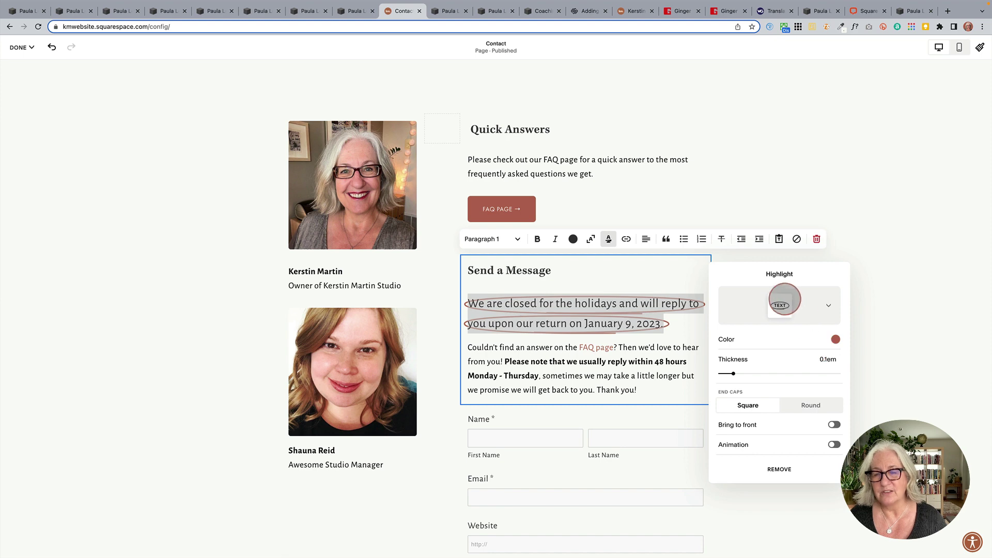
{"action": "left_click", "coordinate": [780, 304]}
{"action": "left_click", "coordinate": [746, 346]}
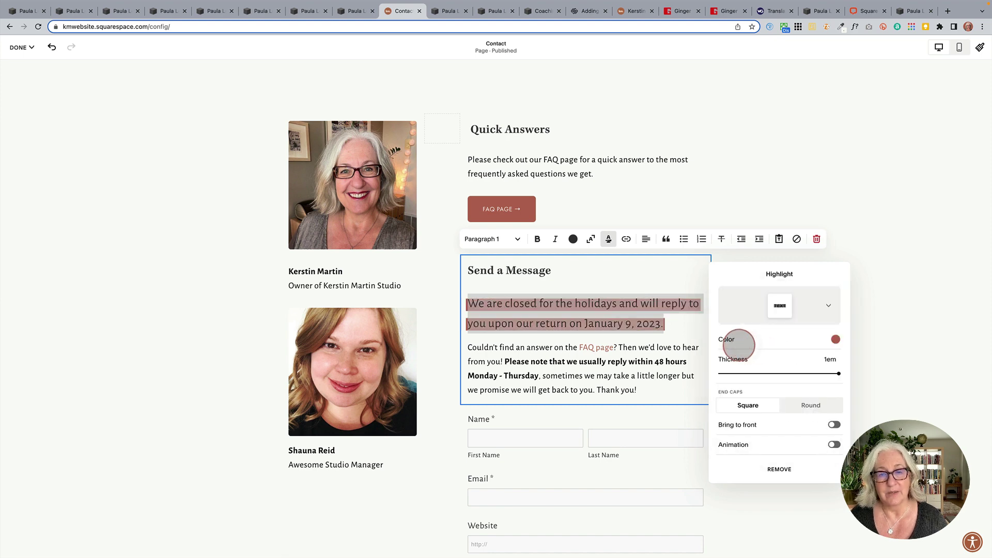
{"action": "left_click", "coordinate": [629, 329]}
{"action": "left_click", "coordinate": [477, 305]}
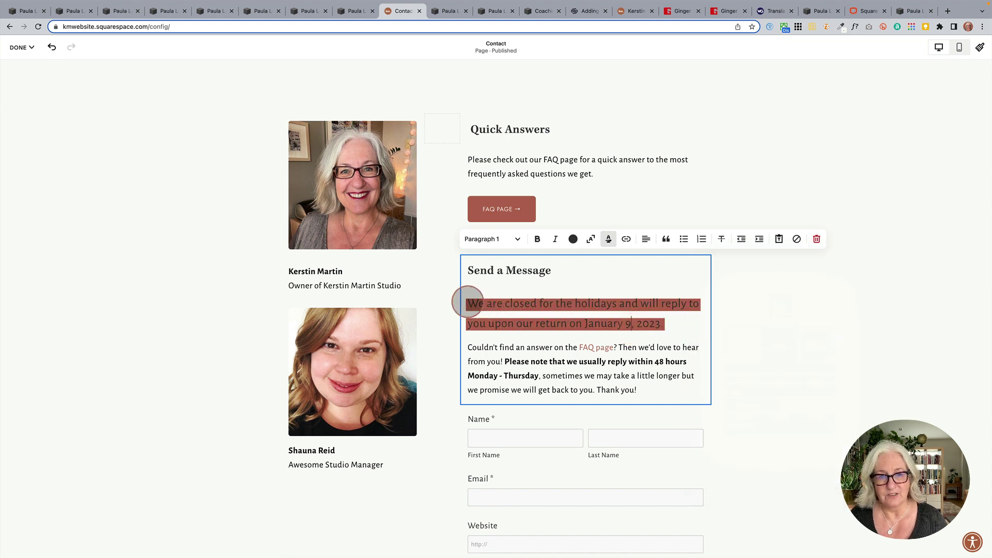
Set the text colour of the highlighted holiday closure sentence to the lightest palette colour.
{"action": "left_click_drag", "start_coordinate": [467, 302], "coordinate": [668, 325]}
{"action": "left_click", "coordinate": [574, 239]}
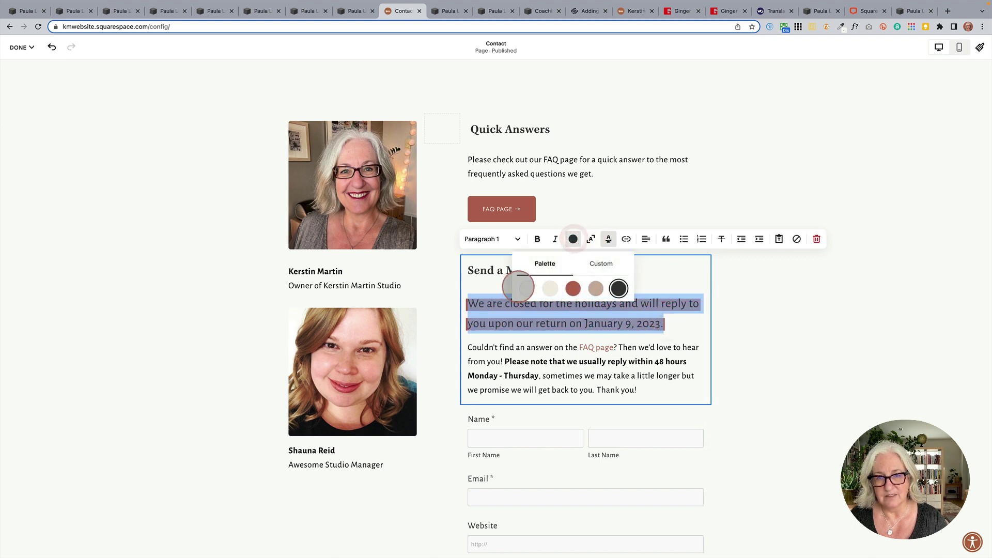
{"action": "left_click", "coordinate": [527, 289]}
{"action": "left_click", "coordinate": [545, 347]}
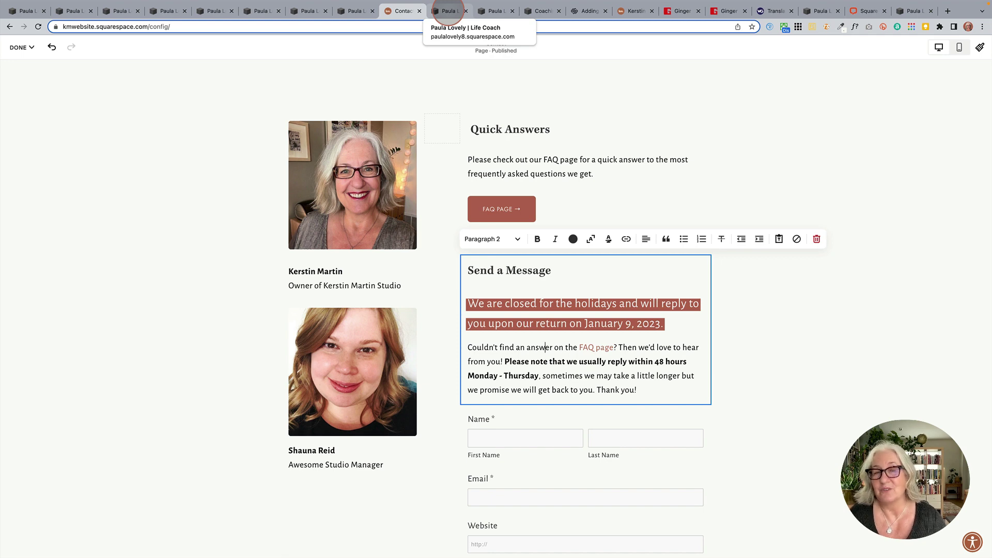
Switch to the homepage tab with the empty image block, view its Upload from Mobile option, and close the dialog.
{"action": "left_click", "coordinate": [449, 10]}
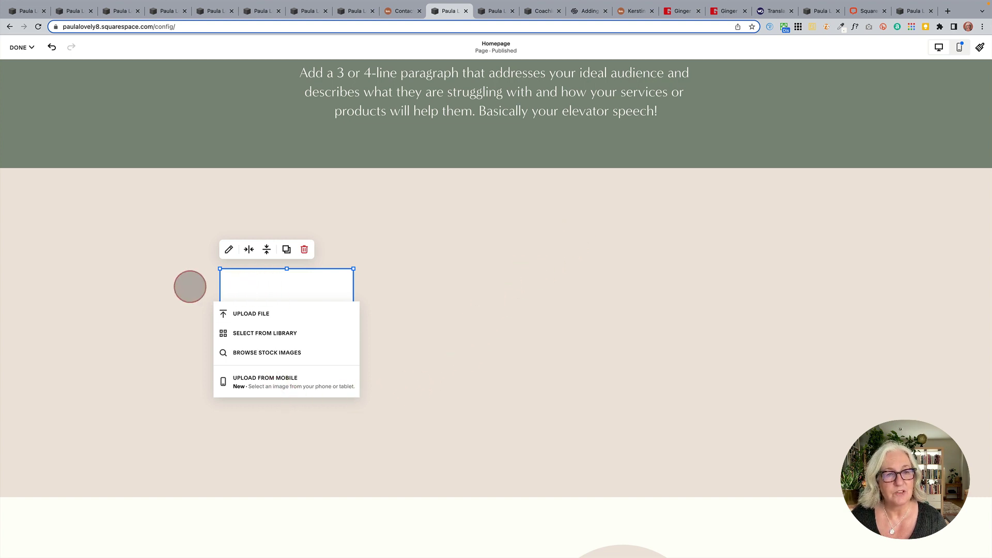
{"action": "left_click", "coordinate": [190, 286]}
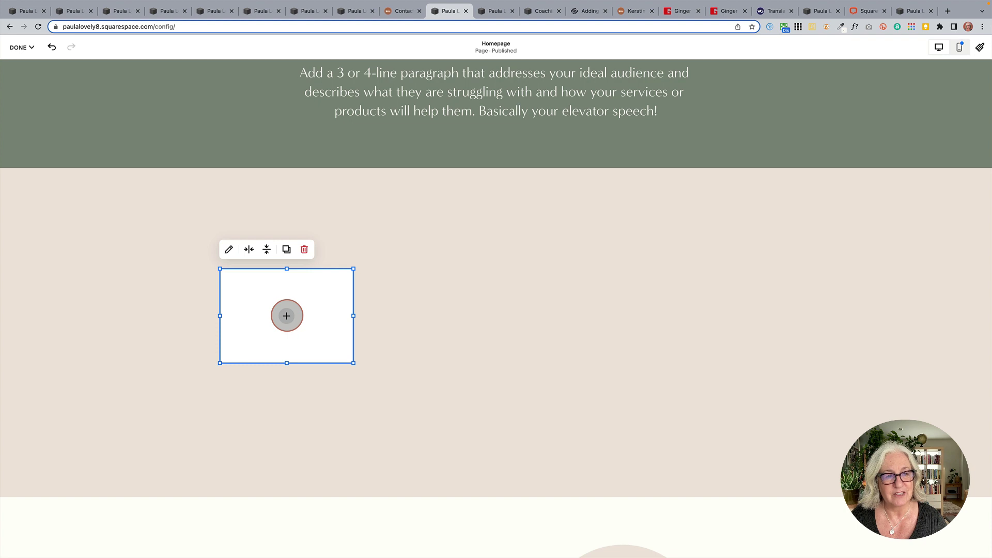
{"action": "left_click", "coordinate": [287, 316]}
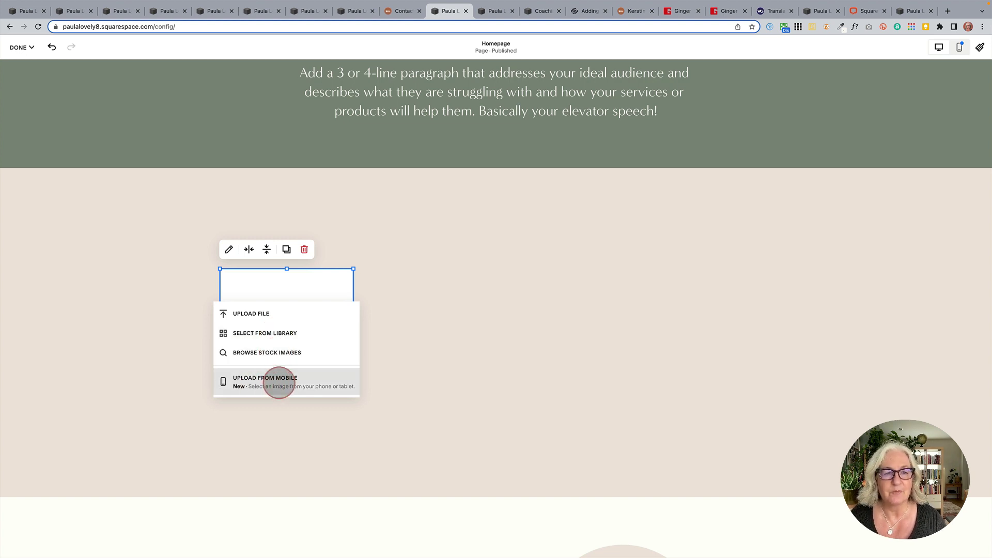
{"action": "left_click", "coordinate": [279, 383]}
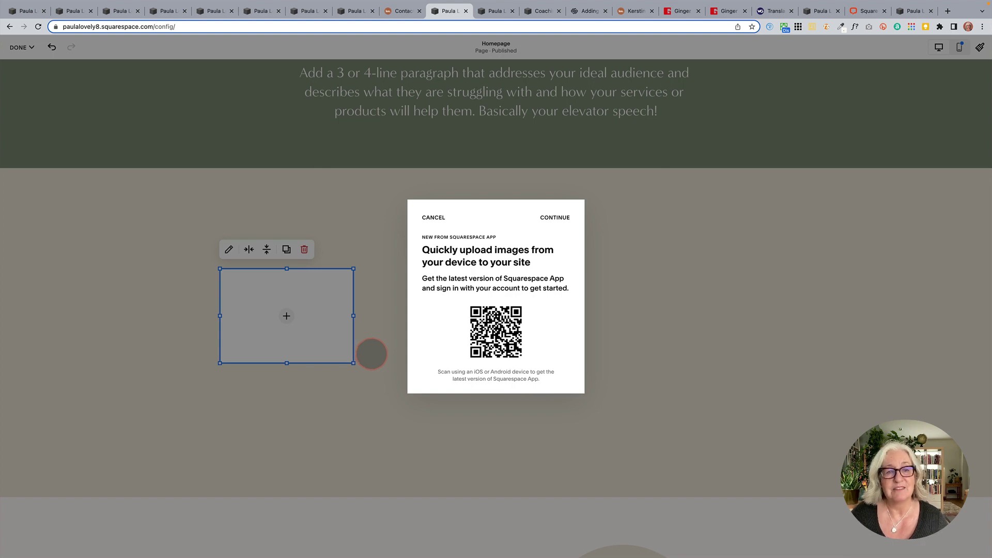
{"action": "left_click", "coordinate": [372, 354]}
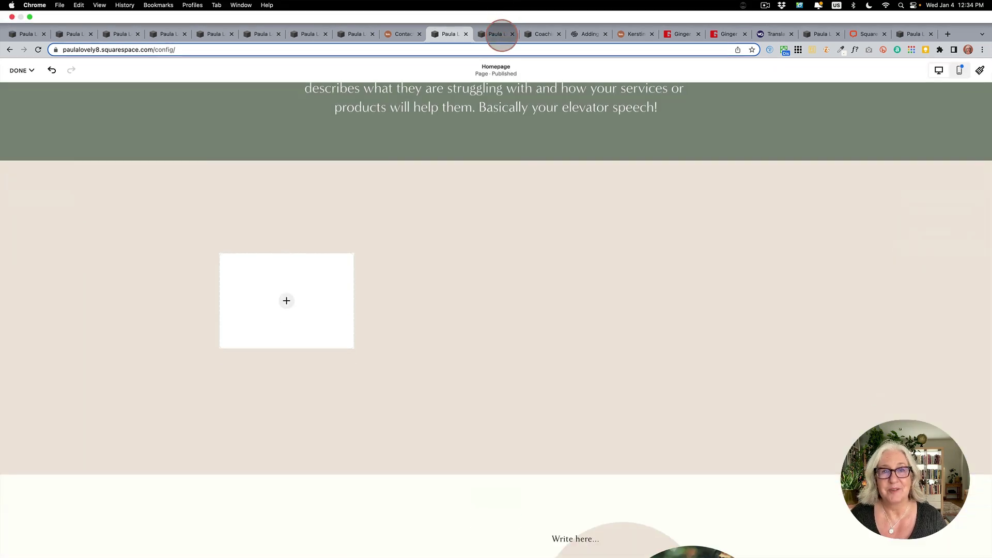
Switch to the tab editing the site header, and change the cart icon to the solid black shopping cart style.
{"action": "left_click", "coordinate": [501, 34]}
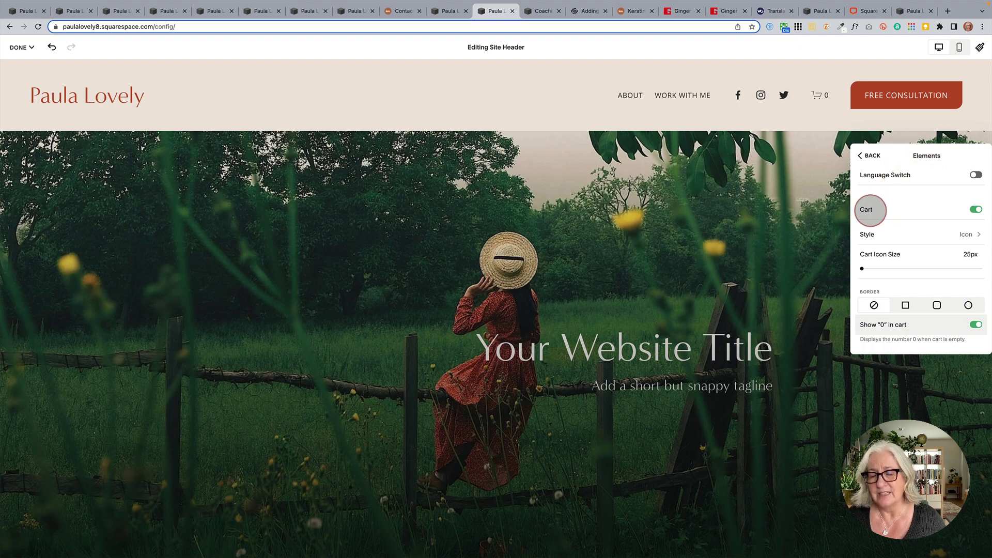
{"action": "left_click", "coordinate": [975, 209]}
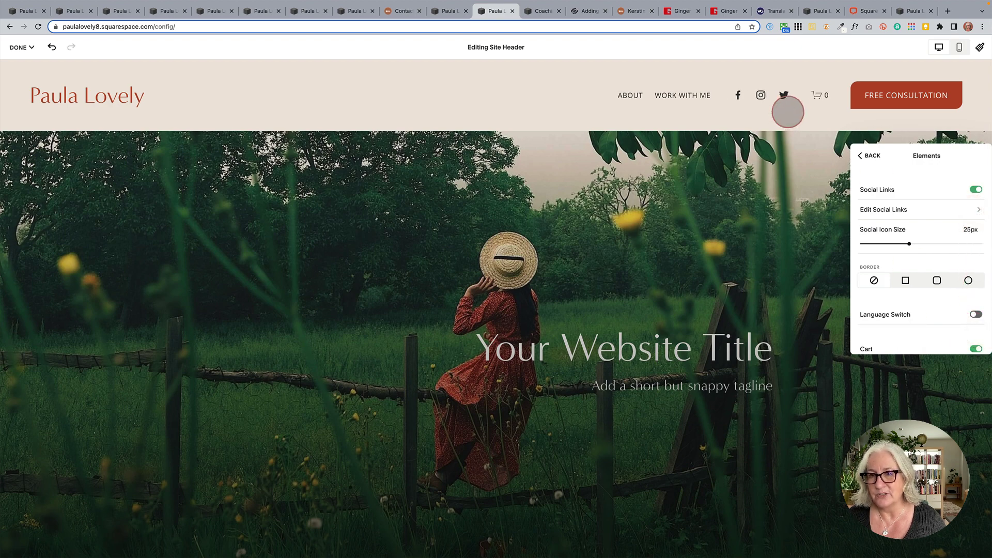
{"action": "scroll", "coordinate": [919, 263], "scroll_direction": "down", "scroll_amount": 2}
{"action": "scroll", "coordinate": [919, 263], "scroll_direction": "down", "scroll_amount": 4}
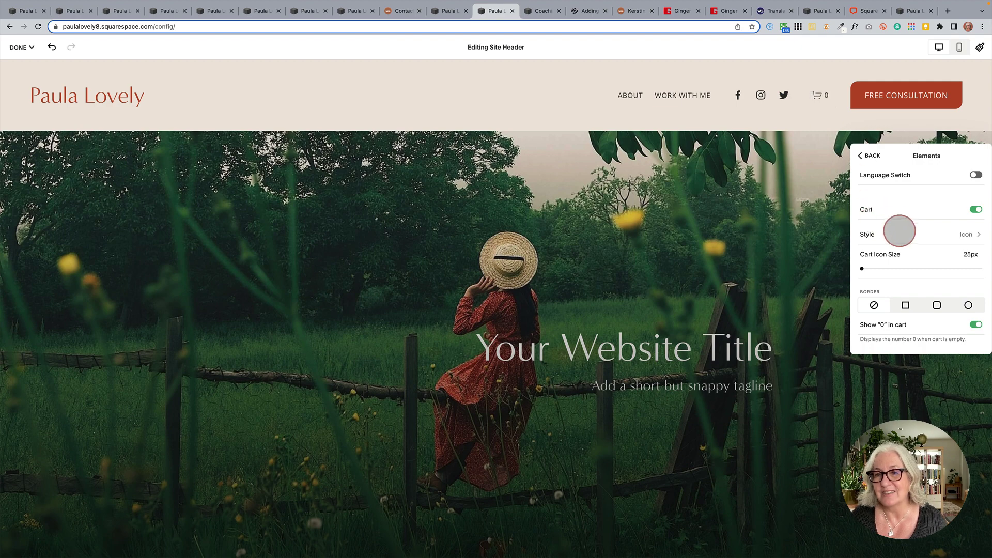
{"action": "left_click", "coordinate": [918, 235]}
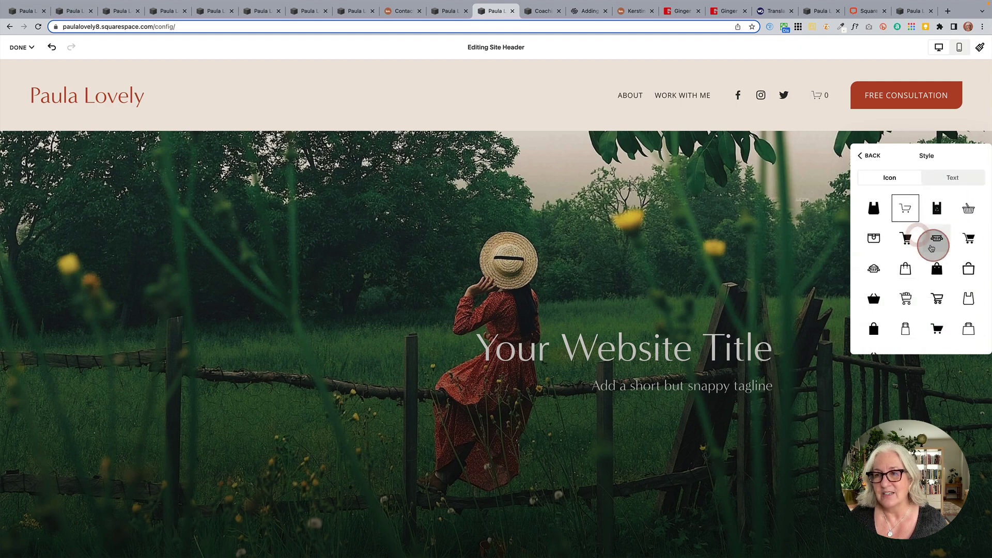
{"action": "scroll", "coordinate": [933, 241], "scroll_direction": "down", "scroll_amount": 1}
{"action": "left_click", "coordinate": [937, 298]}
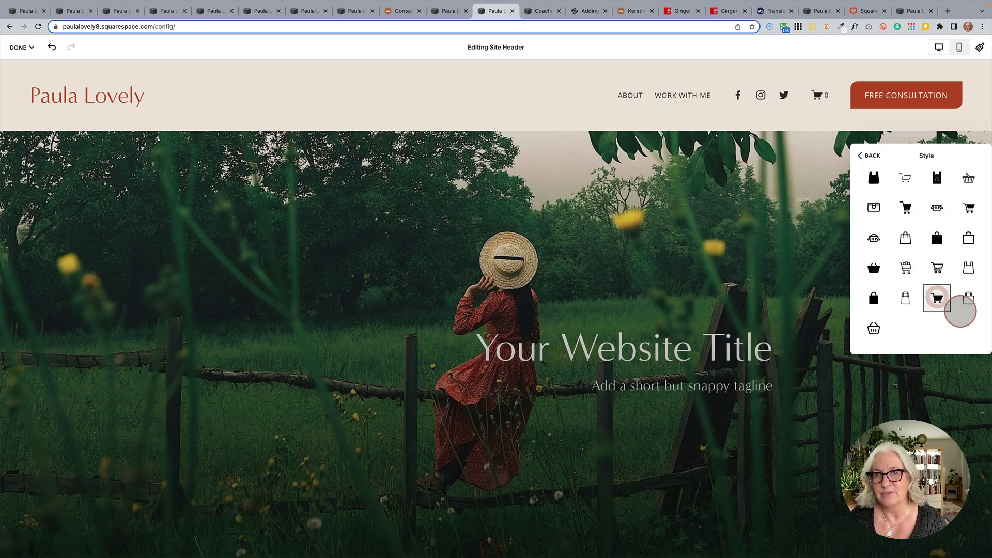
{"action": "left_click", "coordinate": [872, 156]}
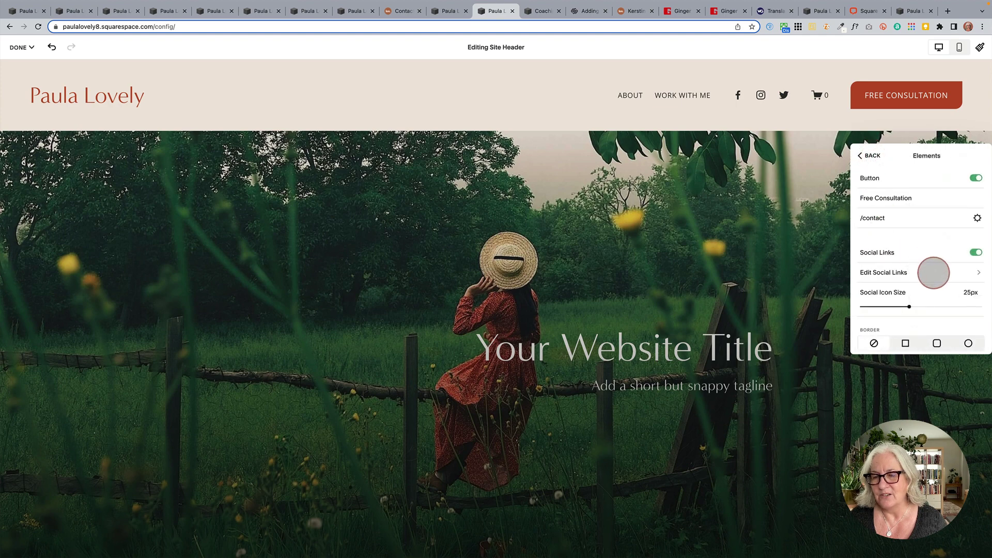
Try the circle border on the header's social icons, and set them back to no border.
{"action": "scroll", "coordinate": [933, 285], "scroll_direction": "down", "scroll_amount": 2}
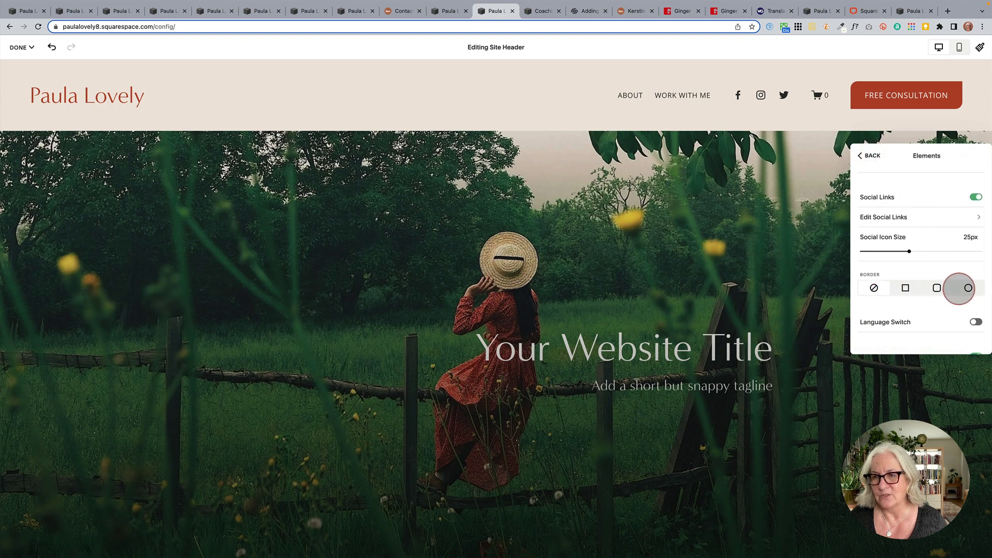
{"action": "left_click", "coordinate": [967, 288]}
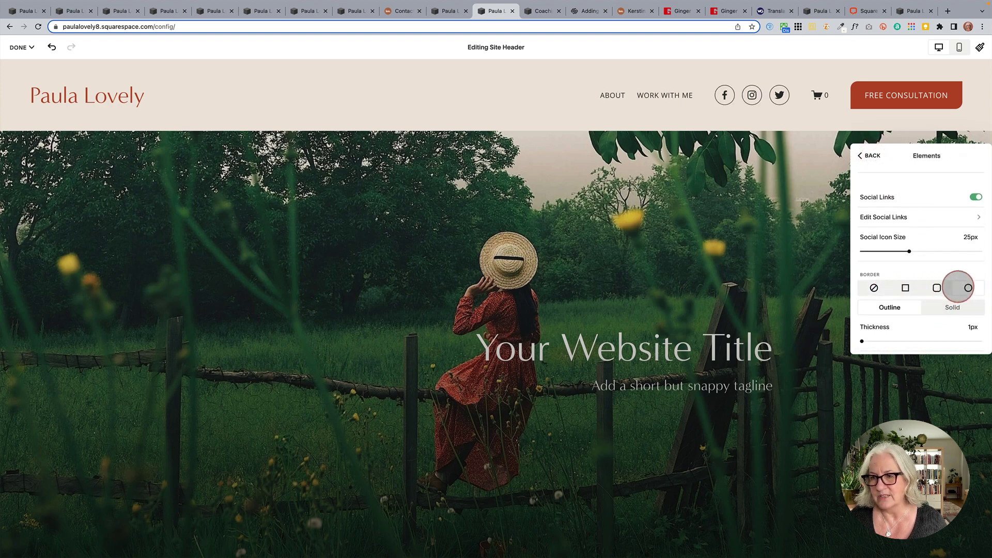
{"action": "left_click", "coordinate": [873, 288]}
Give the header cart icon a circle border, comparing the Solid style with Outline.
{"action": "scroll", "coordinate": [891, 286], "scroll_direction": "down", "scroll_amount": 1}
{"action": "scroll", "coordinate": [895, 289], "scroll_direction": "down", "scroll_amount": 5}
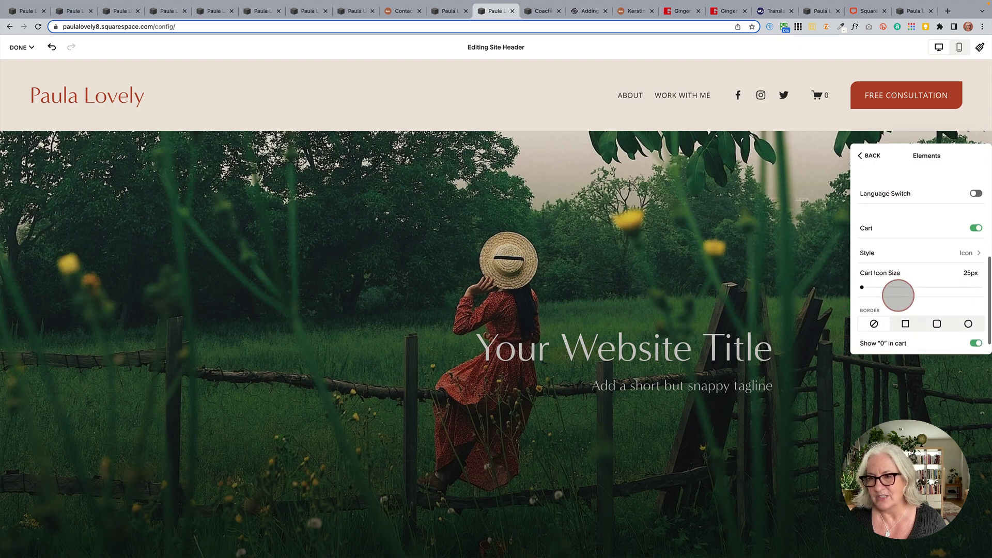
{"action": "left_click", "coordinate": [969, 305]}
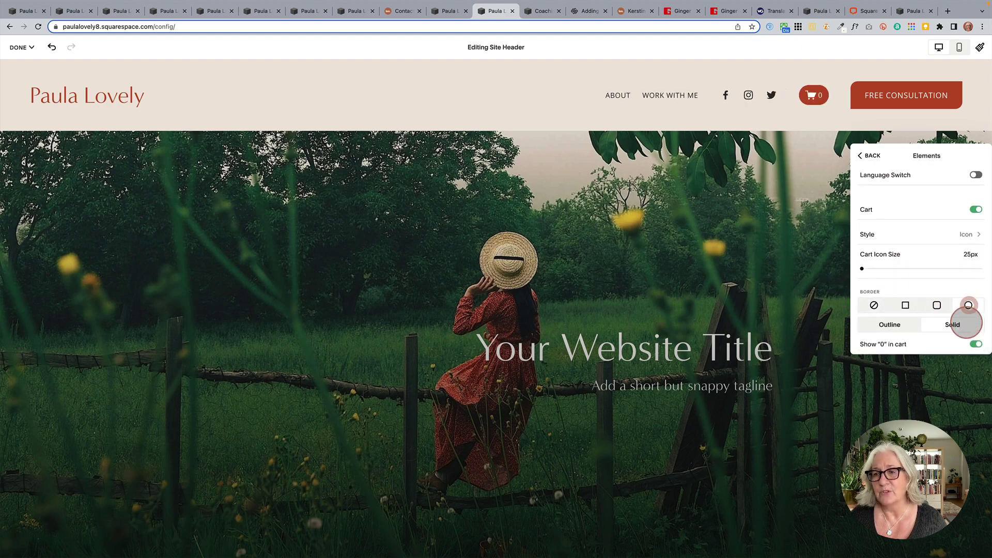
{"action": "left_click", "coordinate": [954, 325]}
{"action": "scroll", "coordinate": [953, 323], "scroll_direction": "down", "scroll_amount": 1}
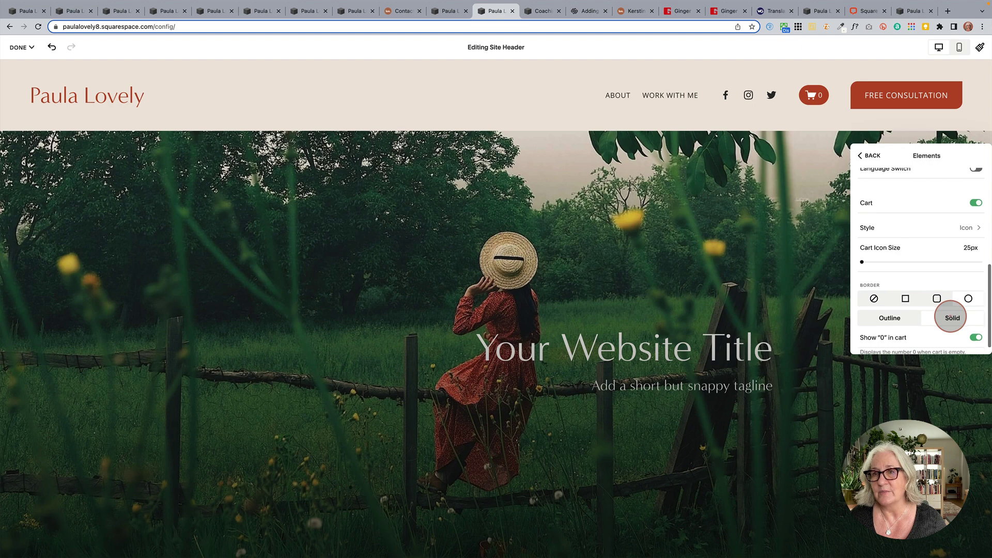
{"action": "left_click", "coordinate": [893, 319]}
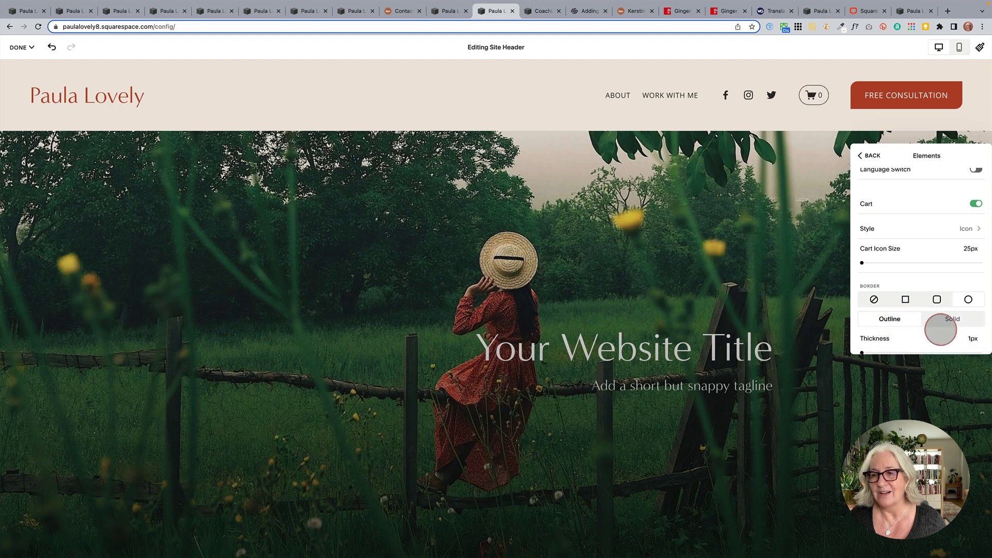
Turn off Show "0" in cart and set the cart icon's border style to Solid.
{"action": "scroll", "coordinate": [941, 330], "scroll_direction": "down", "scroll_amount": 2}
{"action": "left_click", "coordinate": [975, 324]}
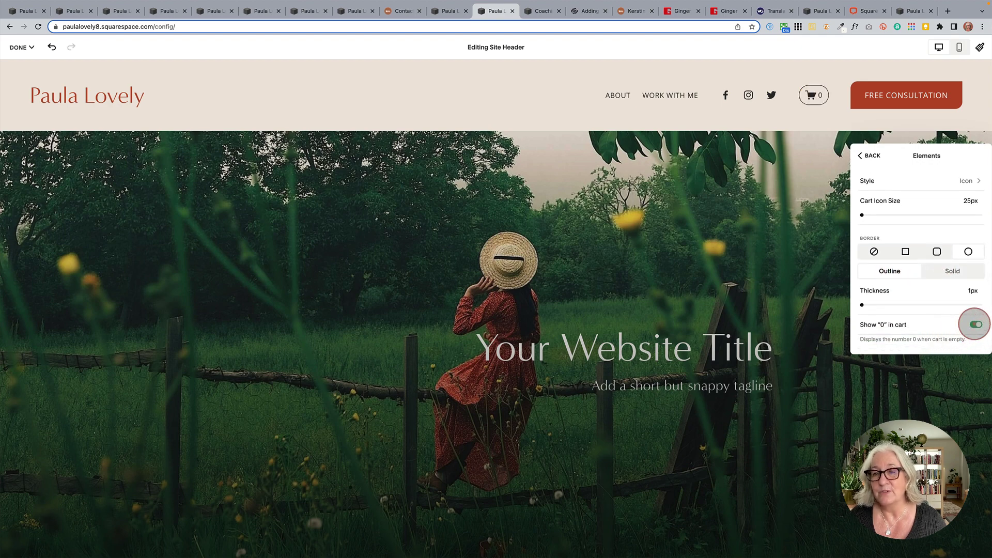
{"action": "left_click", "coordinate": [956, 272]}
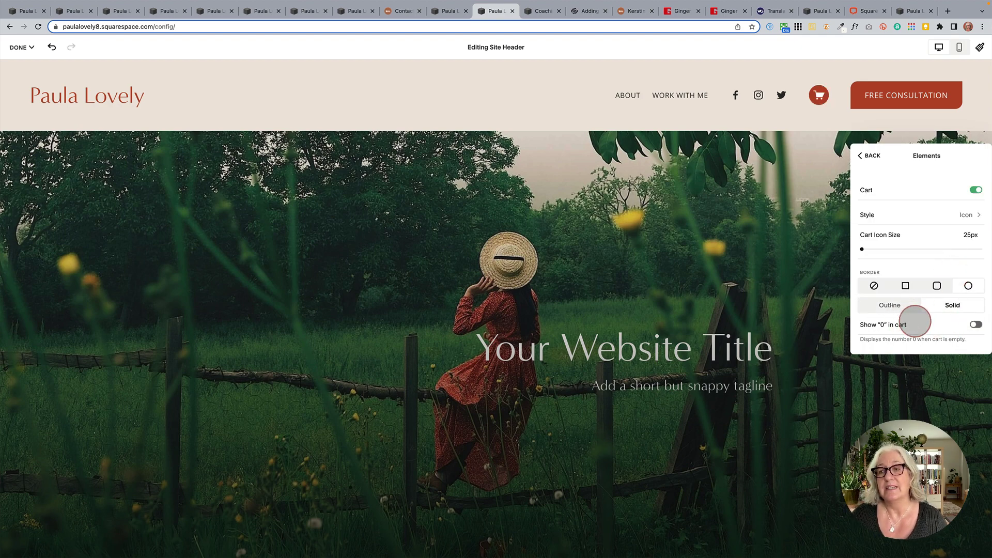
{"action": "scroll", "coordinate": [916, 316], "scroll_direction": "up", "scroll_amount": 3}
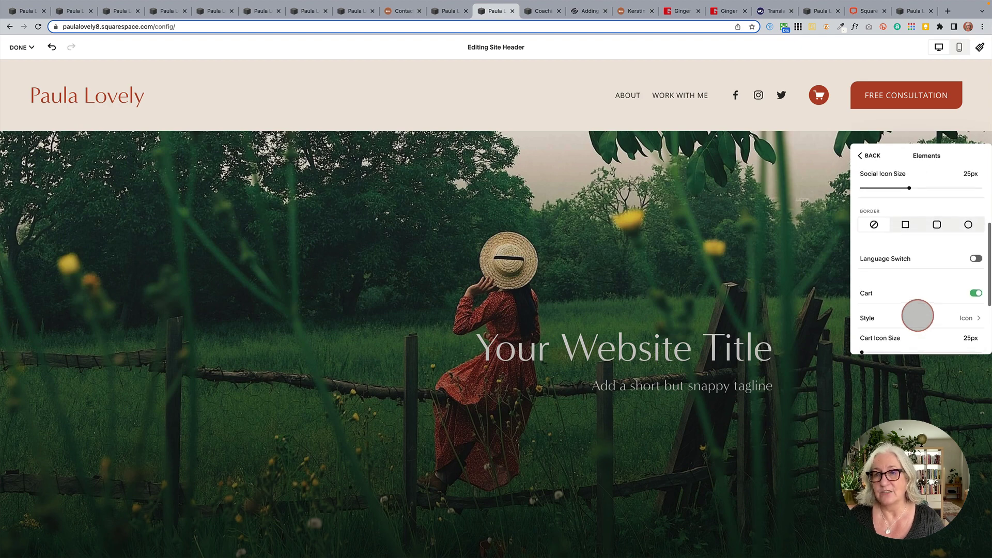
{"action": "scroll", "coordinate": [916, 314], "scroll_direction": "down", "scroll_amount": 3}
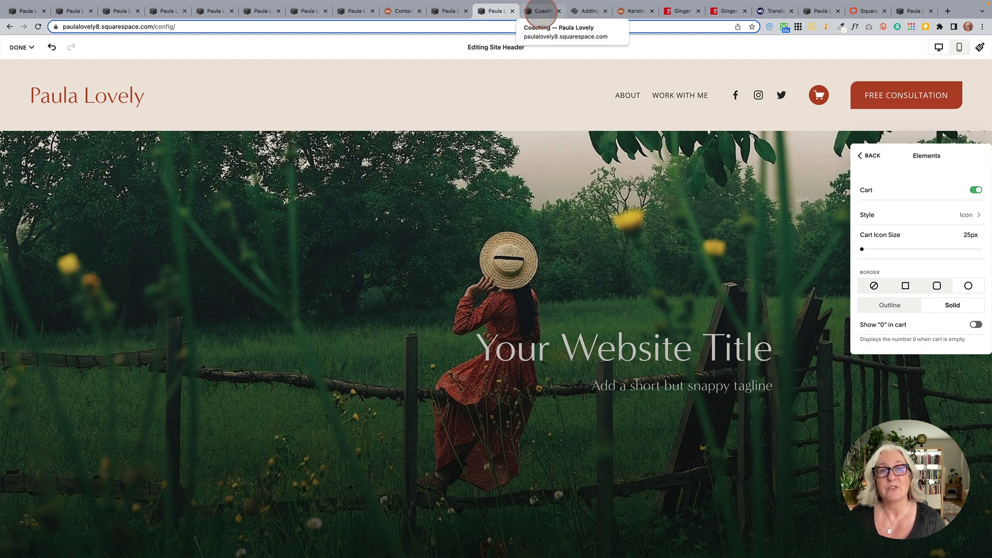
View the video block's Add a Video options on the Work With Me page, and check the upload allowance in the Squarespace support article.
{"action": "left_click", "coordinate": [542, 11]}
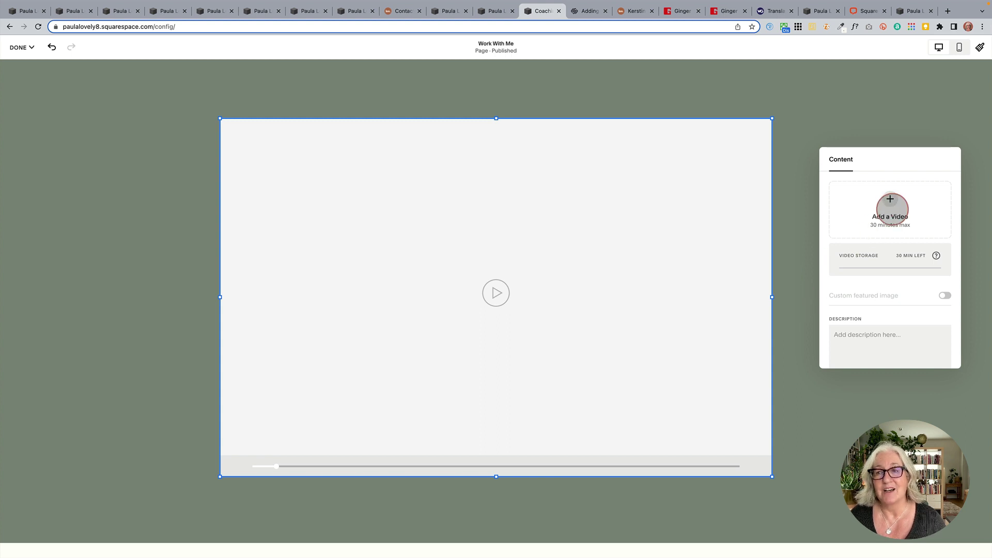
{"action": "left_click", "coordinate": [890, 199]}
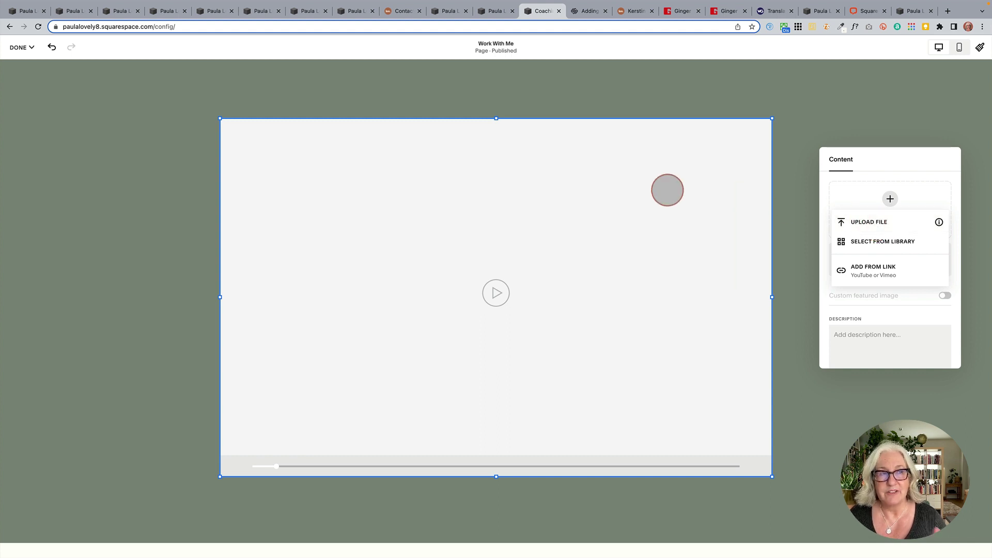
{"action": "left_click", "coordinate": [591, 11]}
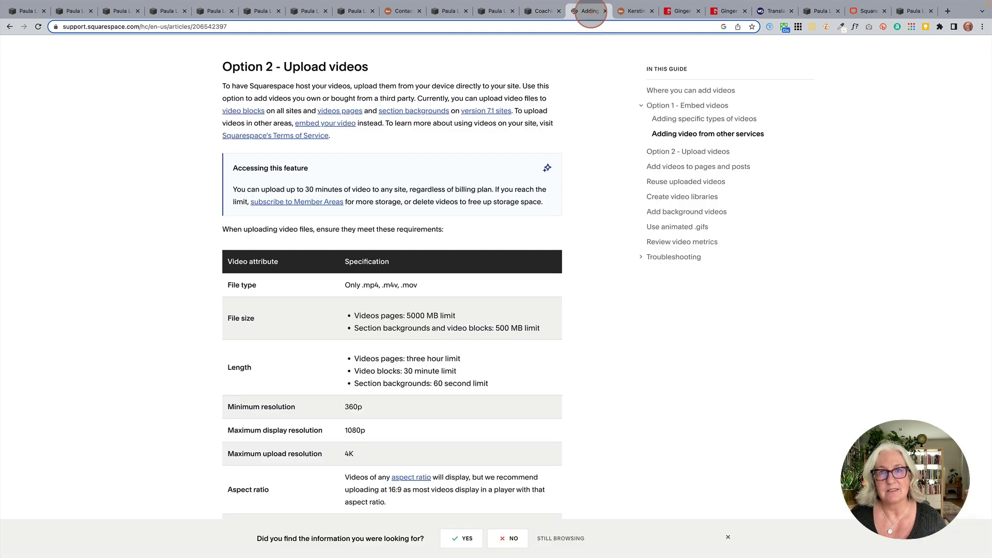
{"action": "left_click_drag", "start_coordinate": [305, 190], "coordinate": [345, 189]}
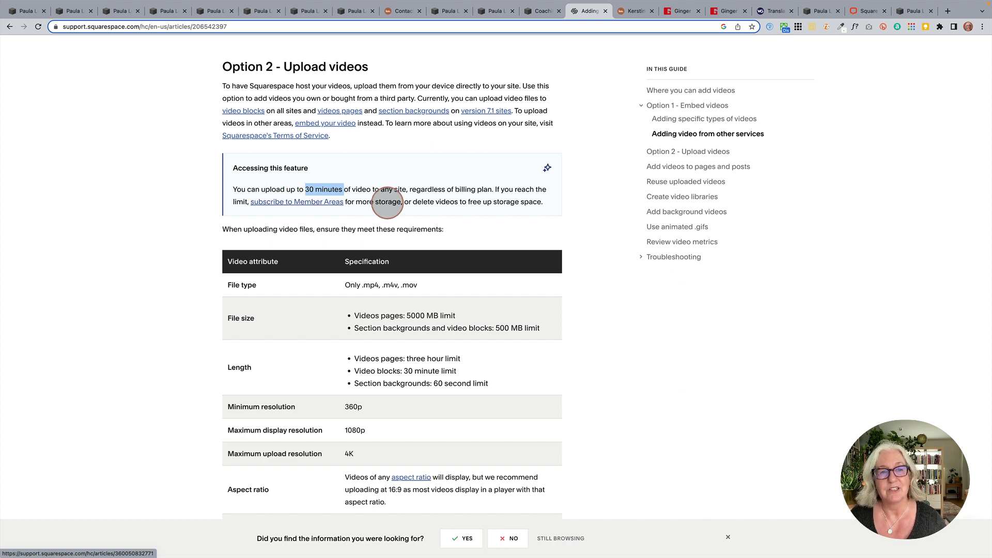
{"action": "left_click", "coordinate": [387, 201]}
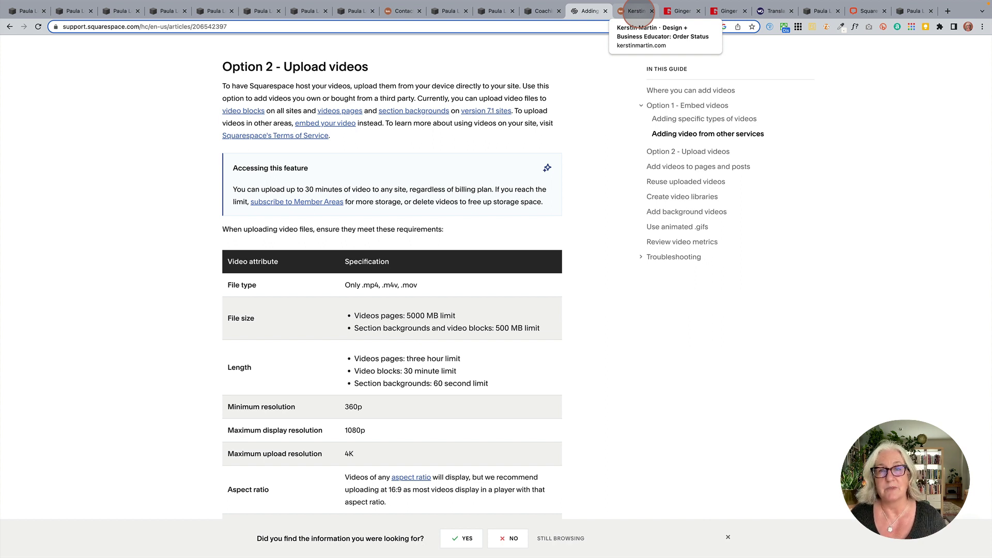
Show the order status page, switch to the order confirmation email in Mail, and open the order from it.
{"action": "left_click", "coordinate": [637, 11]}
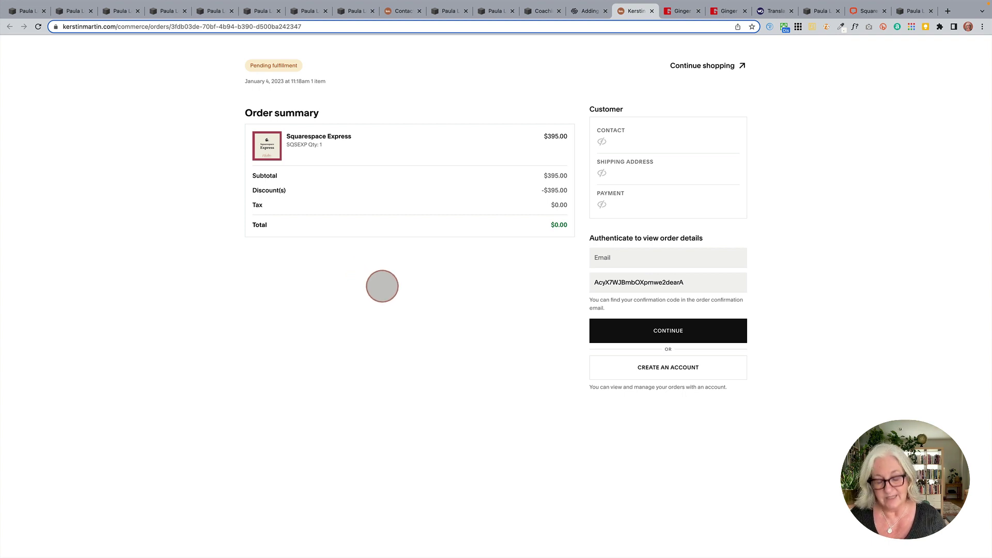
{"action": "key", "text": "ctrl+Up"}
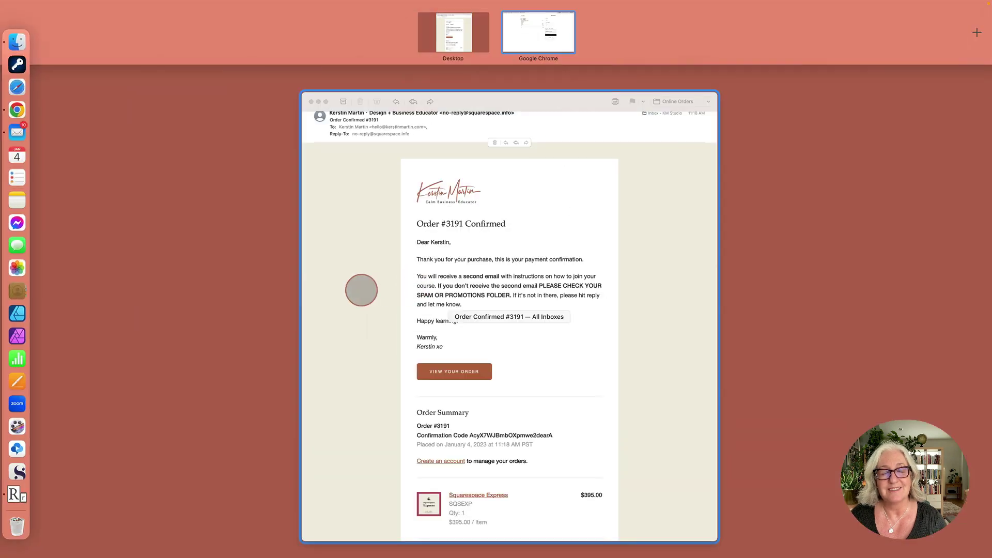
{"action": "left_click", "coordinate": [361, 288]}
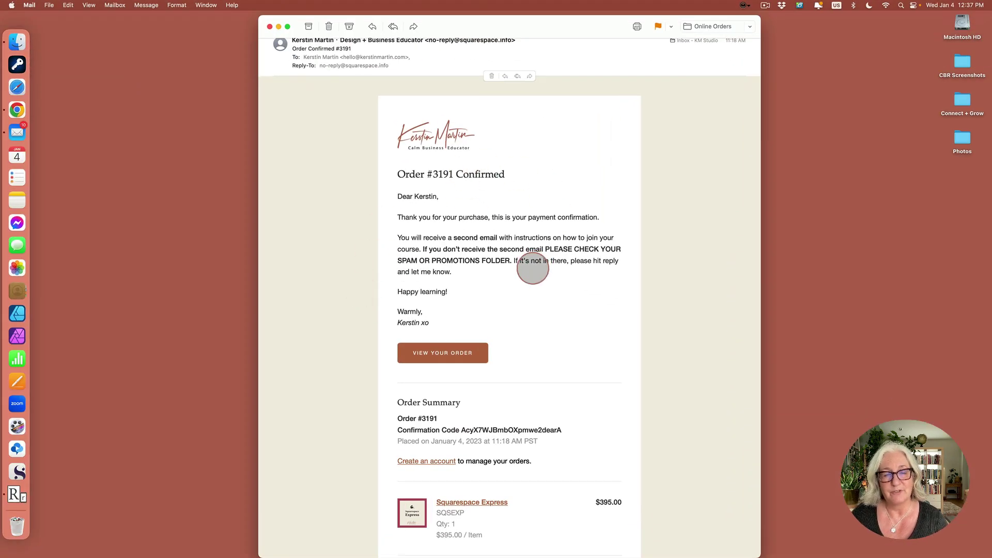
{"action": "mouse_move", "coordinate": [446, 355]}
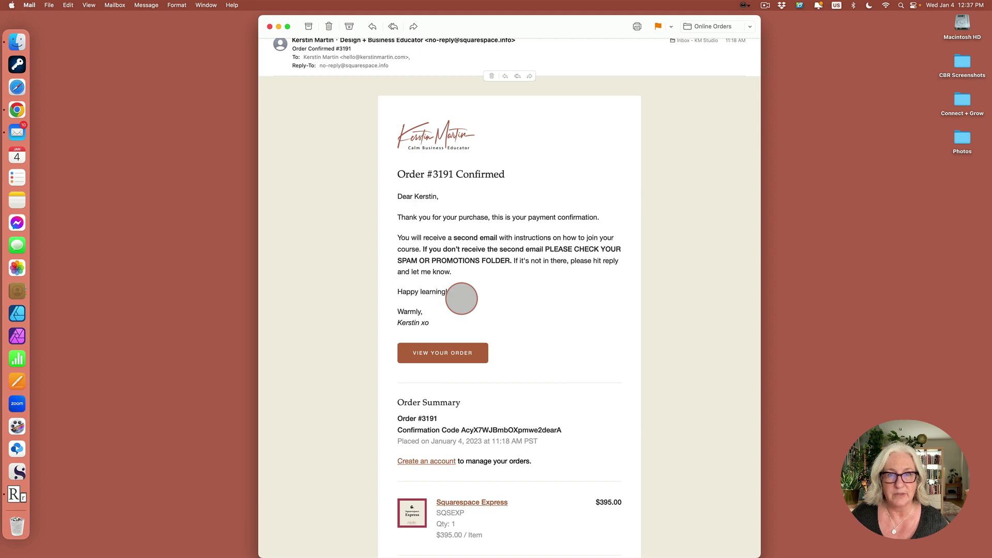
{"action": "left_click", "coordinate": [445, 355]}
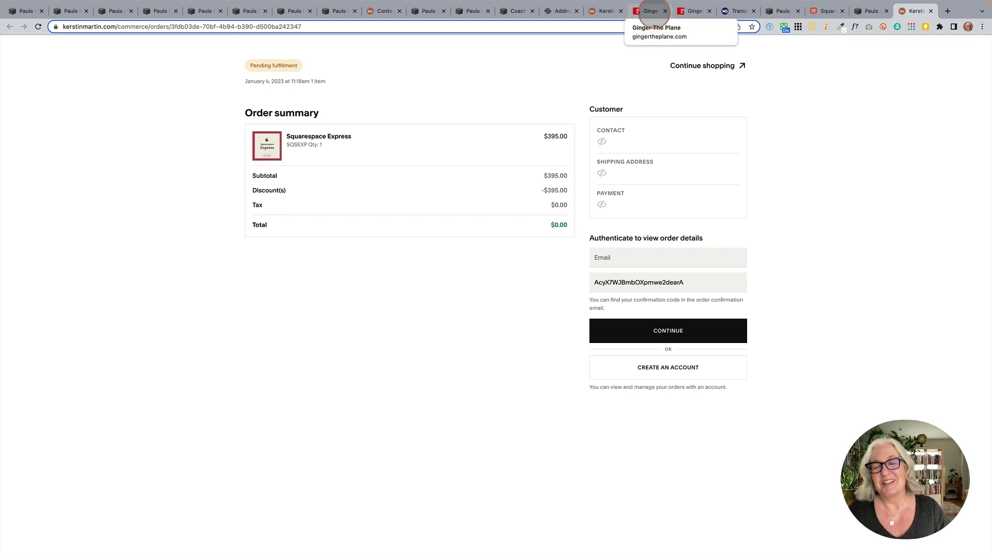
Show the Ginger Merch section of the Ginger The Plane site, and switch to its Custom Merch settings tab.
{"action": "left_click", "coordinate": [652, 11]}
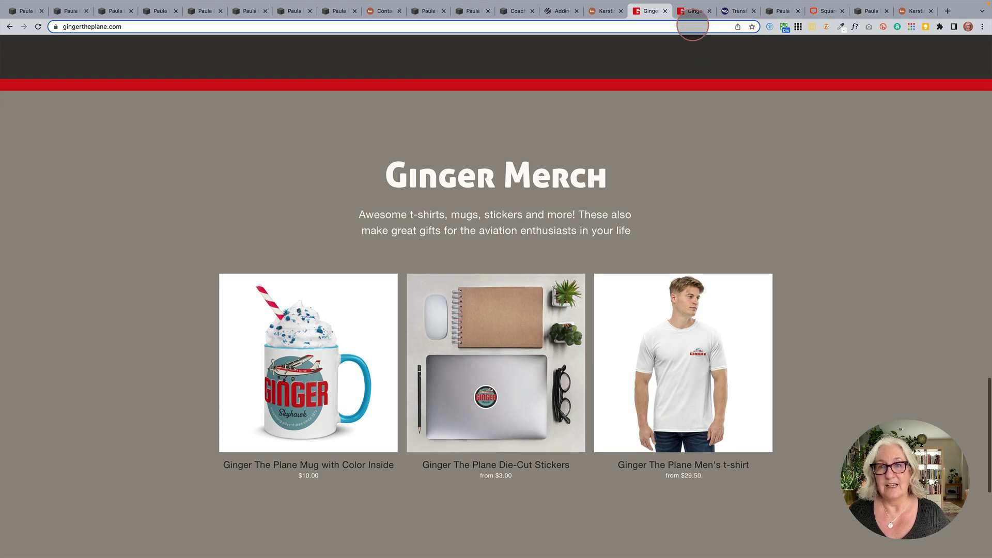
{"action": "left_click", "coordinate": [693, 11]}
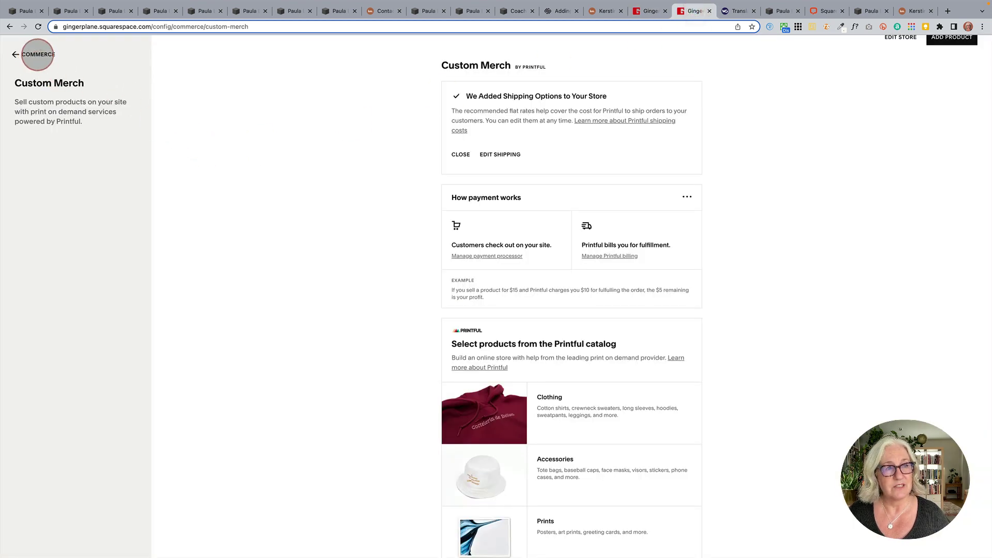
Return to the Commerce overview, open Custom Merch, and review how payment works and the Printful catalog categories.
{"action": "left_click", "coordinate": [36, 54]}
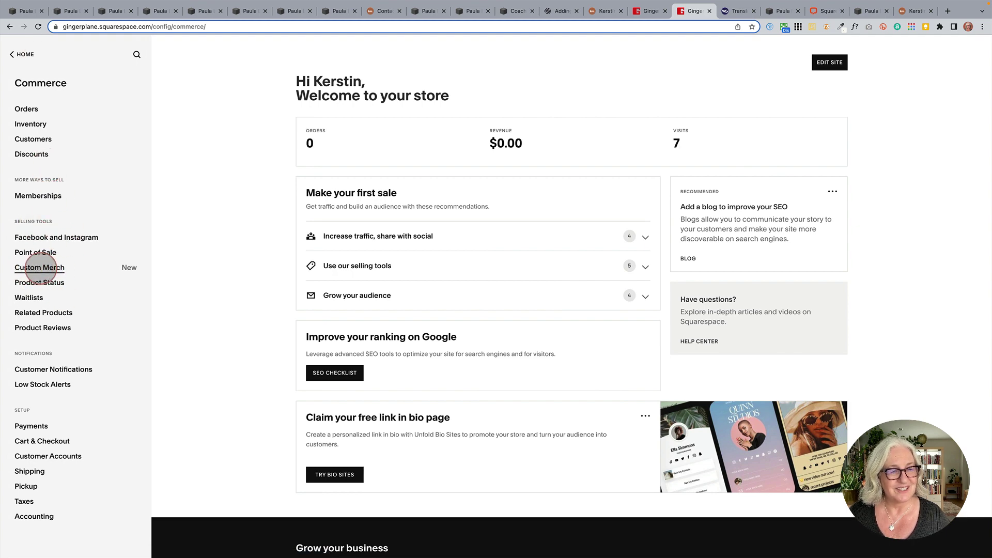
{"action": "left_click", "coordinate": [46, 268]}
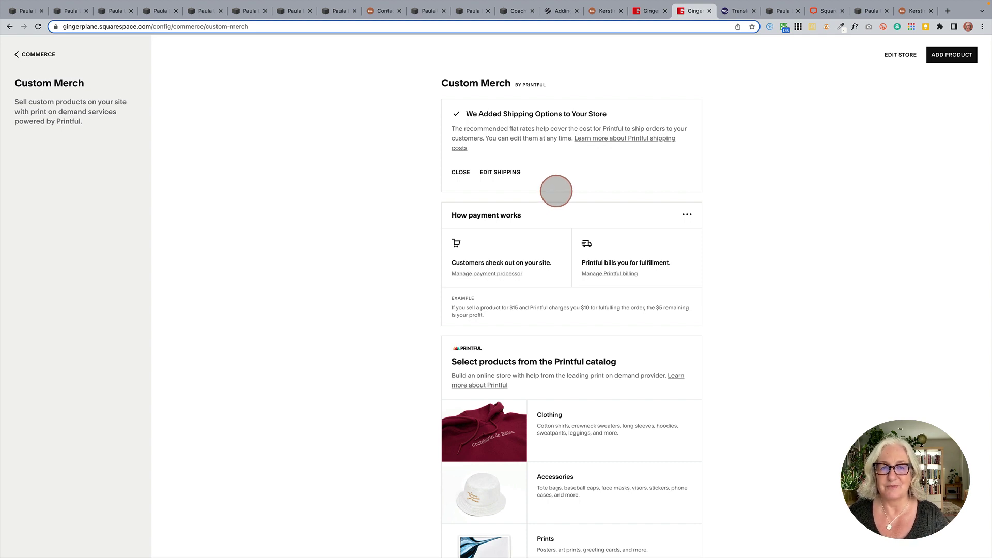
{"action": "scroll", "coordinate": [558, 202], "scroll_direction": "down", "scroll_amount": 5}
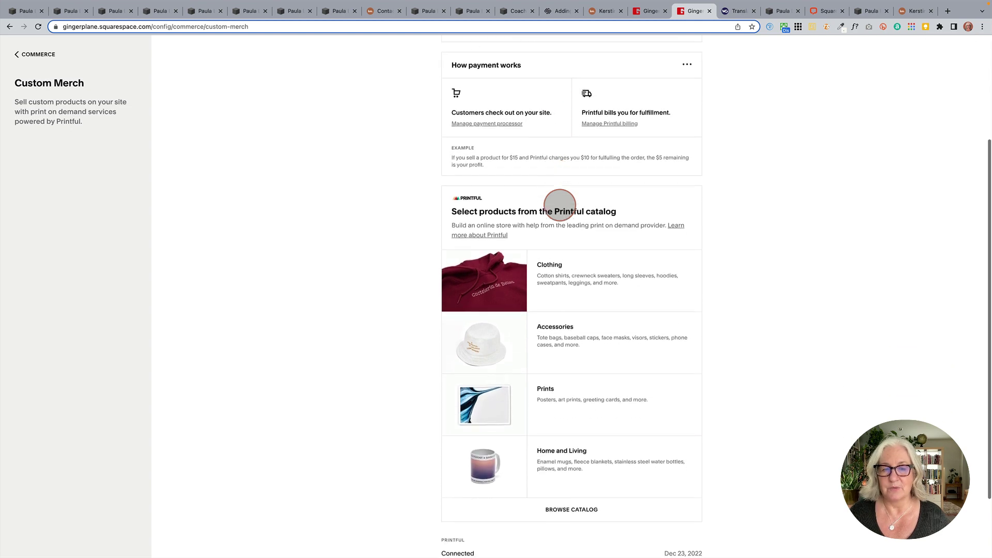
{"action": "scroll", "coordinate": [559, 205], "scroll_direction": "up", "scroll_amount": 5}
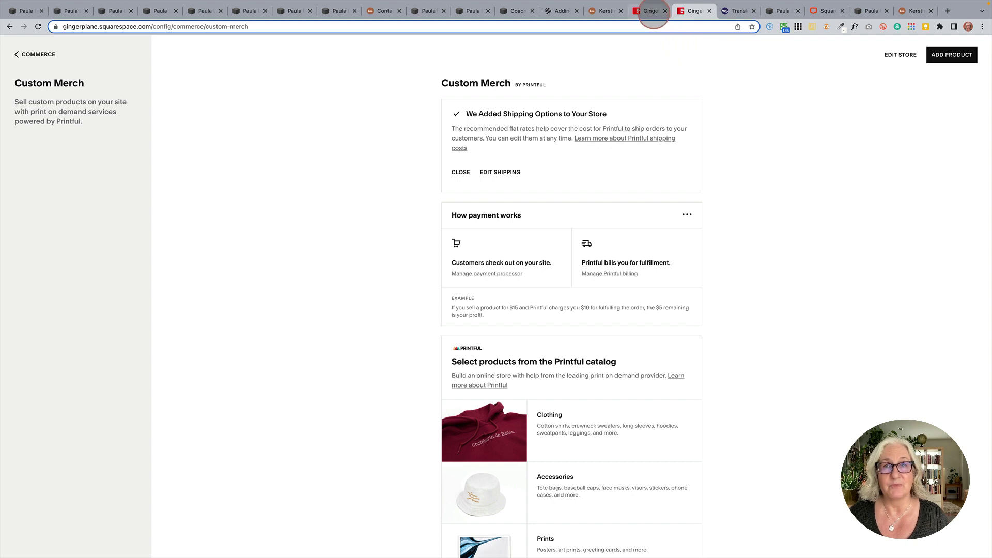
Switch to the Ginger The Plane site and view the product page of the Mug with Color Inside down to its purchase options.
{"action": "left_click", "coordinate": [651, 10]}
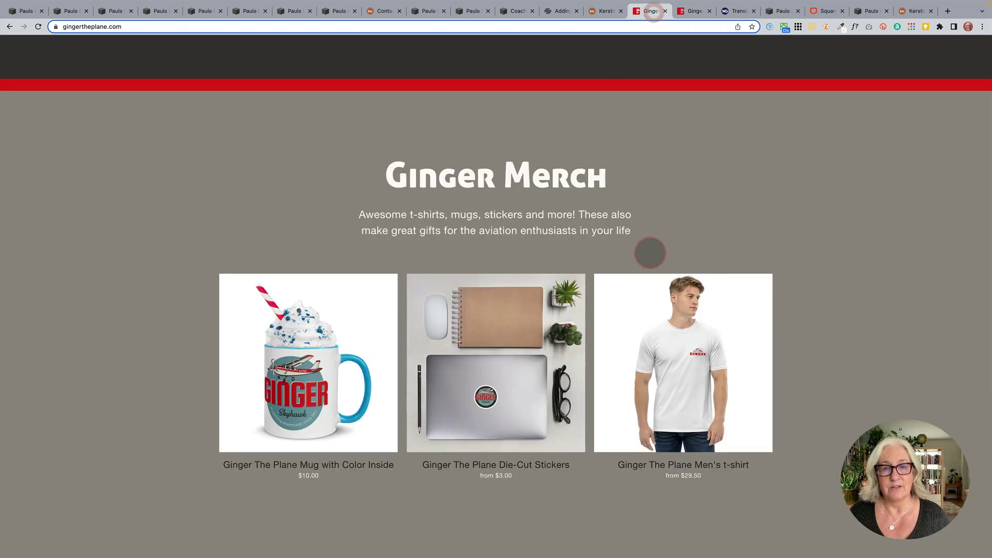
{"action": "scroll", "coordinate": [637, 309], "scroll_direction": "down", "scroll_amount": 1}
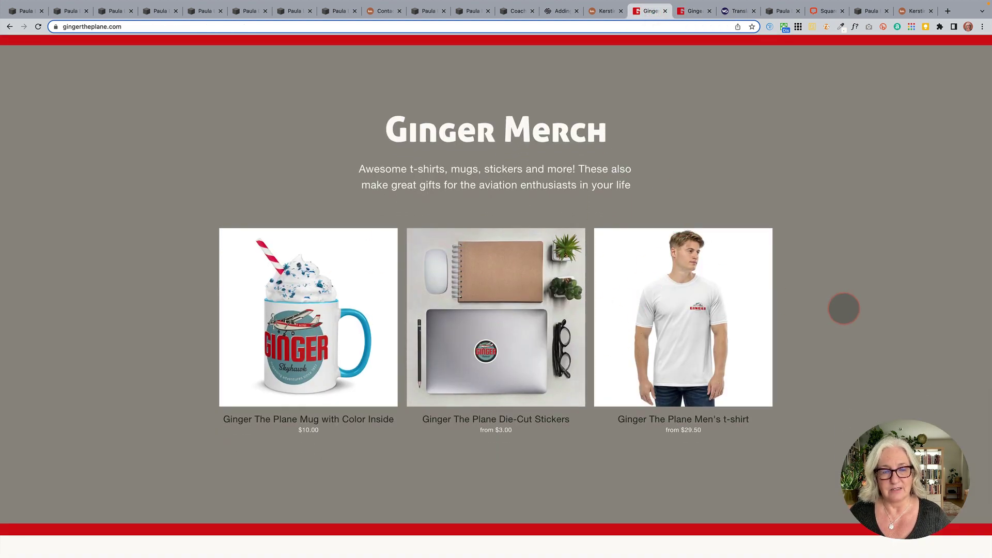
{"action": "left_click", "coordinate": [488, 372]}
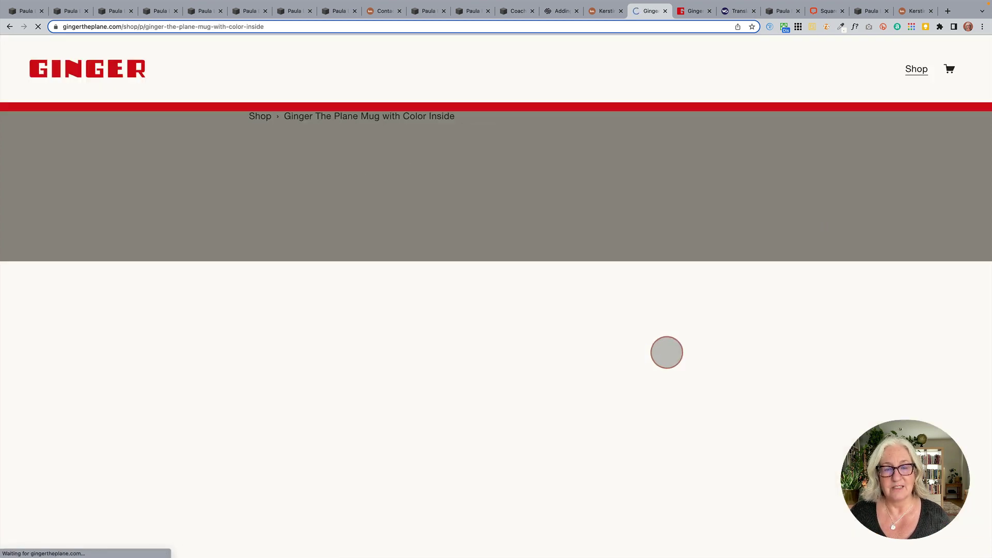
{"action": "scroll", "coordinate": [765, 380], "scroll_direction": "down", "scroll_amount": 1}
{"action": "scroll", "coordinate": [777, 383], "scroll_direction": "down", "scroll_amount": 5}
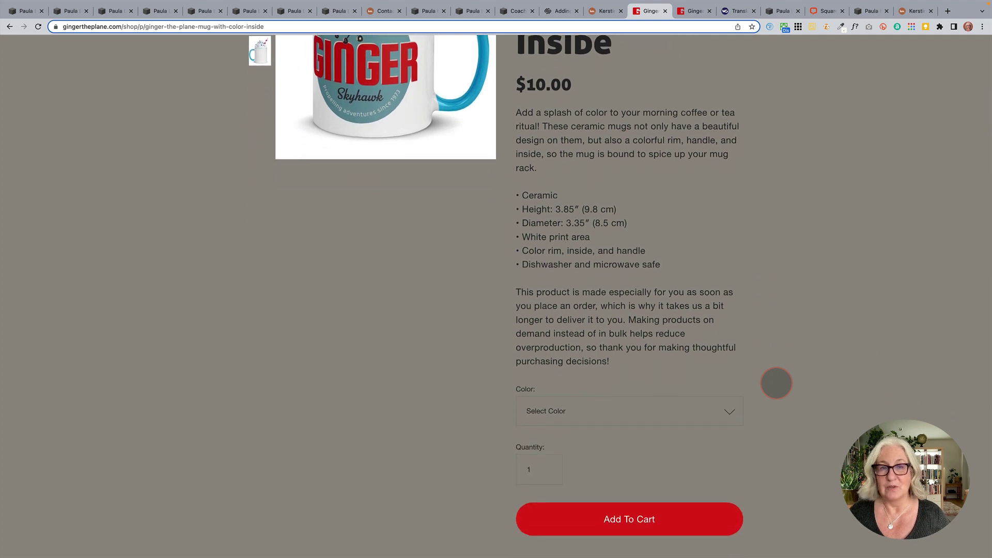
{"action": "scroll", "coordinate": [744, 140], "scroll_direction": "down", "scroll_amount": 1}
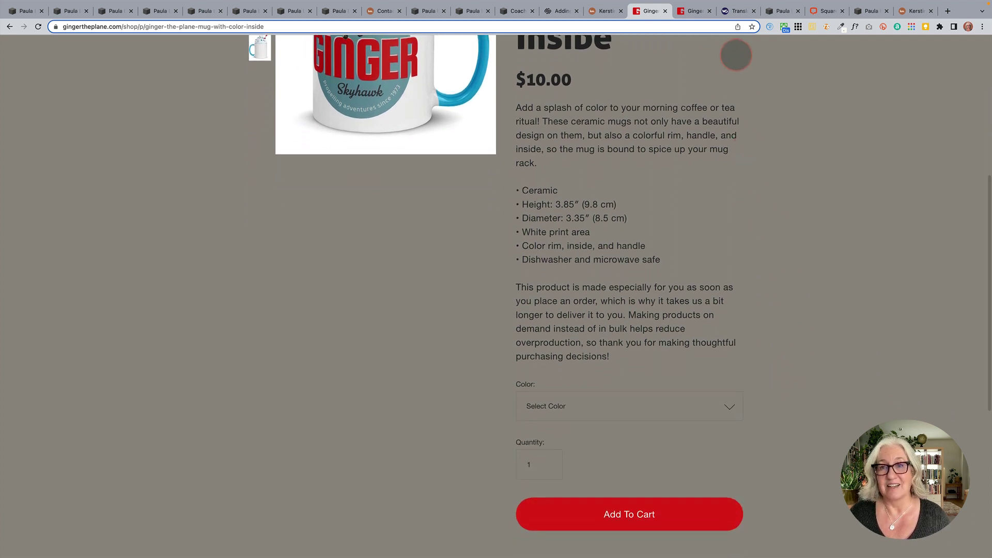
Show Weglot's Squarespace multilingual extension page, view the site's Extensions, and open the Language & Region settings with the Weglot option.
{"action": "left_click", "coordinate": [739, 11]}
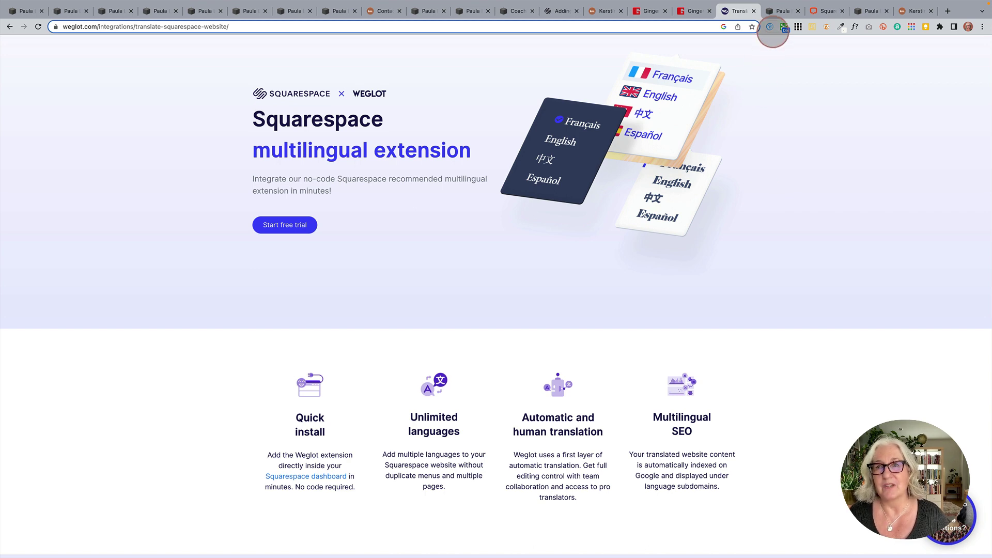
{"action": "left_click", "coordinate": [782, 11]}
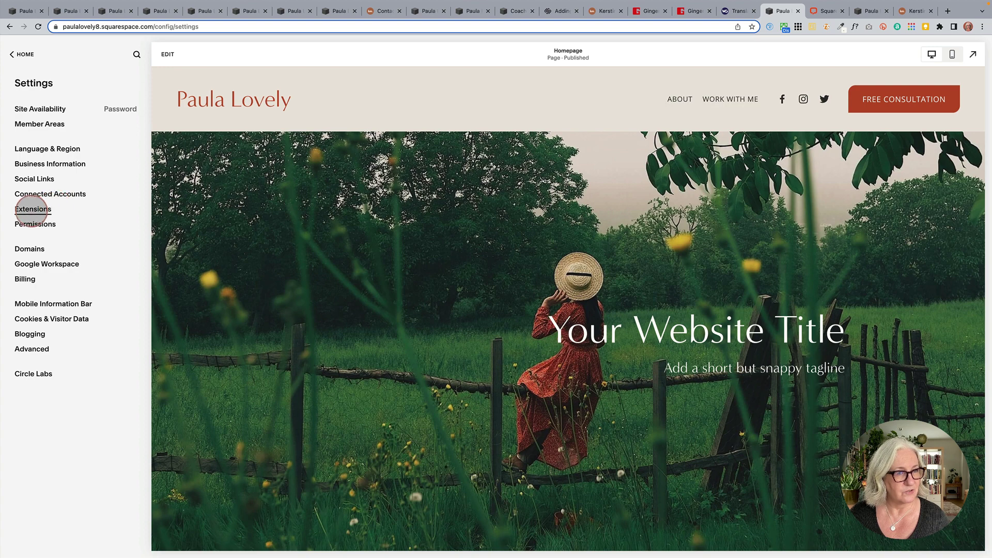
{"action": "left_click", "coordinate": [32, 209]}
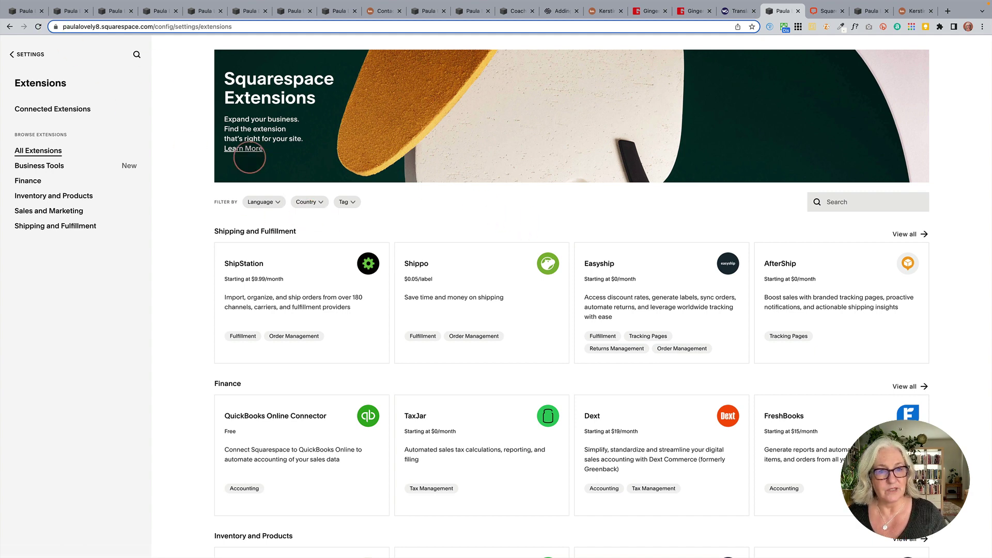
{"action": "left_click", "coordinate": [31, 54]}
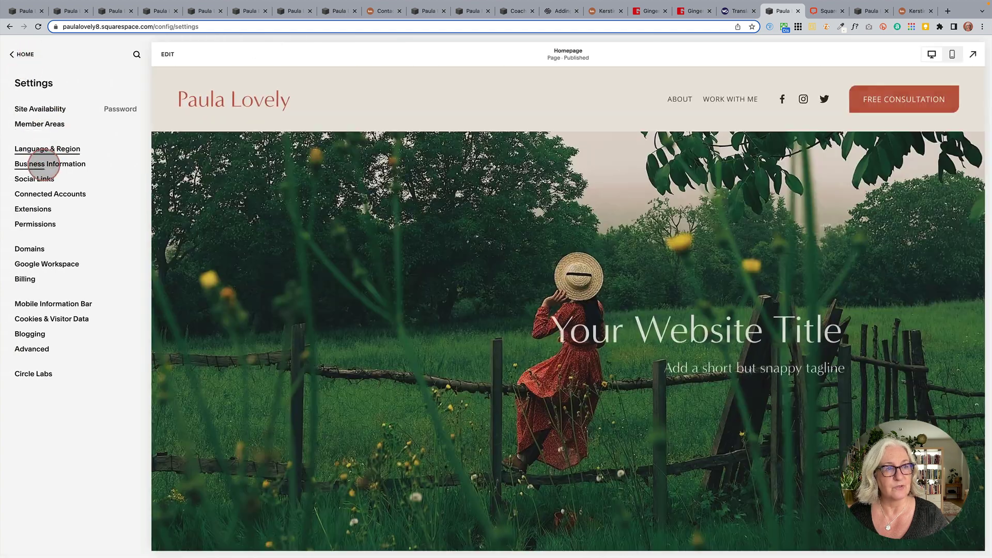
{"action": "left_click", "coordinate": [42, 149]}
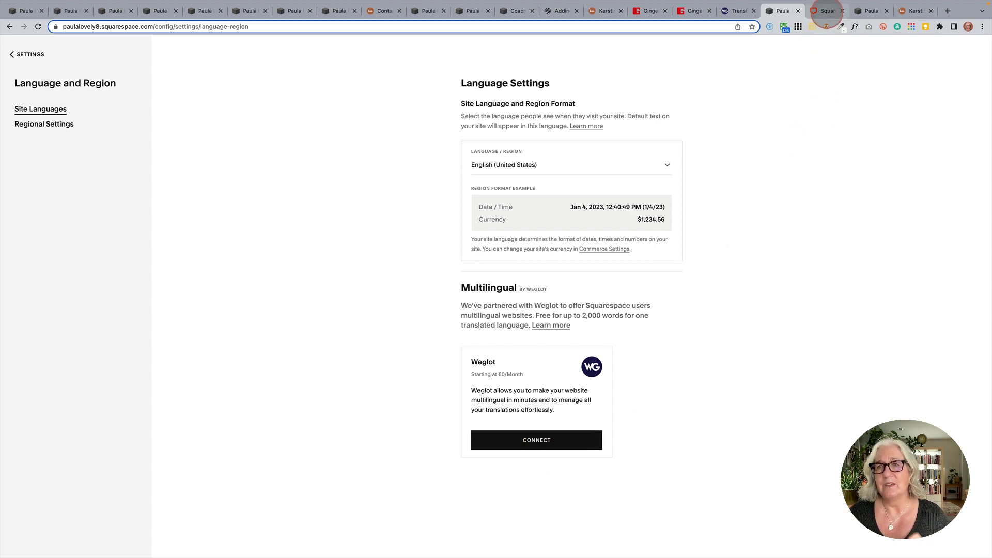
Show the LiveChat help article for Squarespace, and open the LiveChat extension's details from the Sales and Marketing extensions.
{"action": "left_click", "coordinate": [826, 11]}
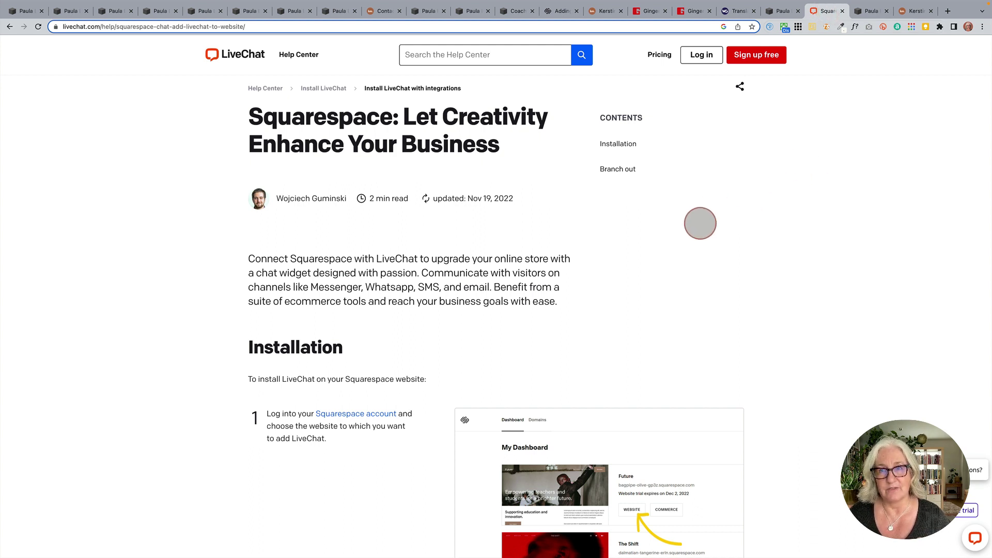
{"action": "left_click", "coordinate": [869, 11]}
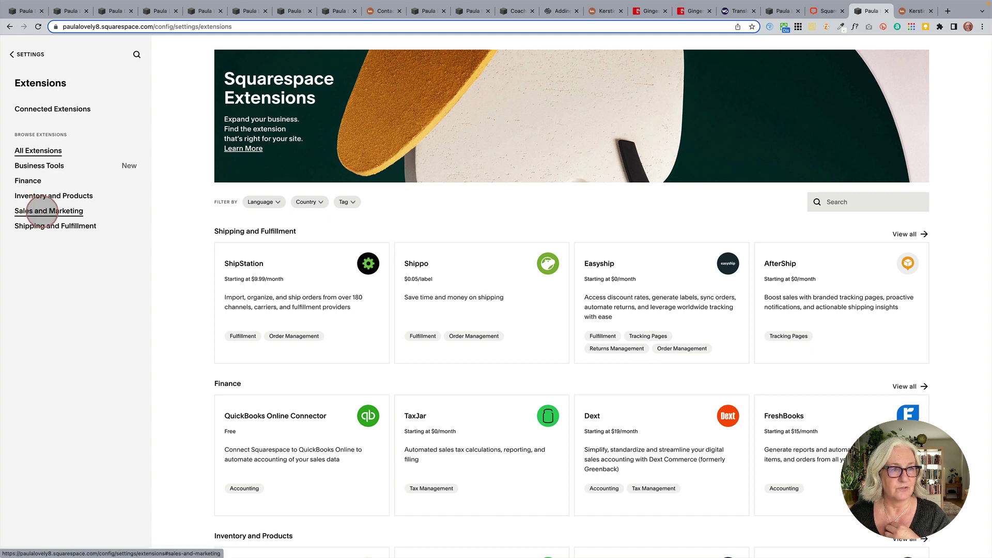
{"action": "left_click", "coordinate": [43, 210]}
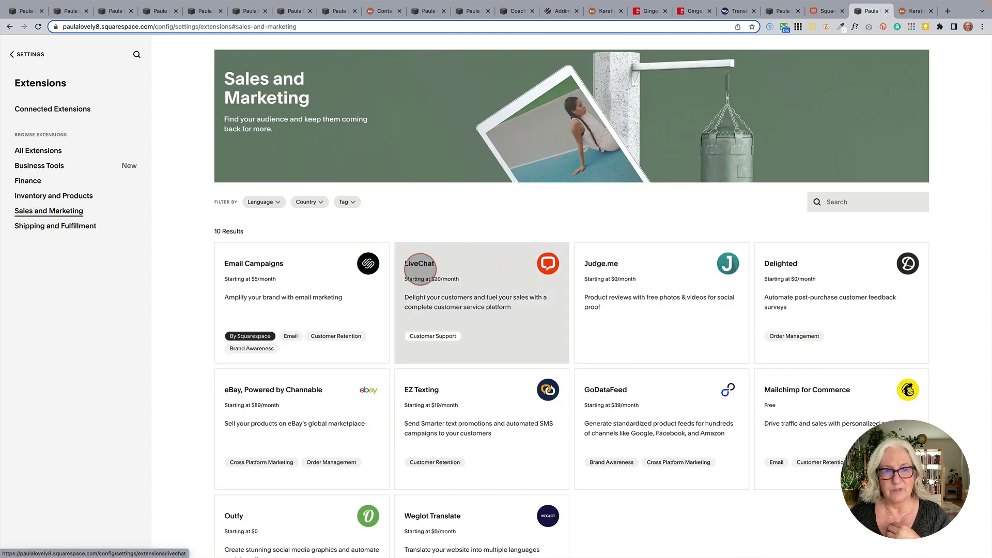
{"action": "left_click", "coordinate": [477, 284]}
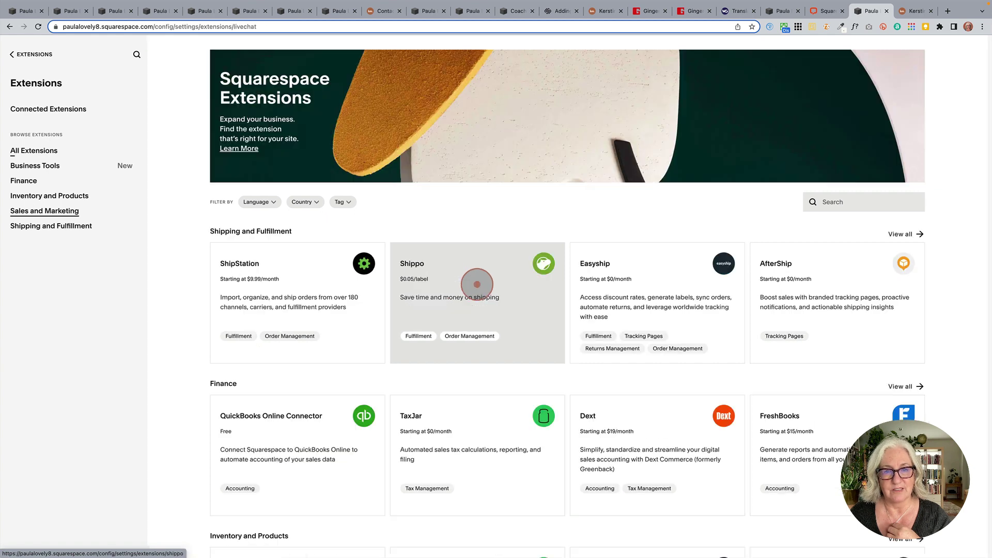
{"action": "left_click", "coordinate": [76, 155]}
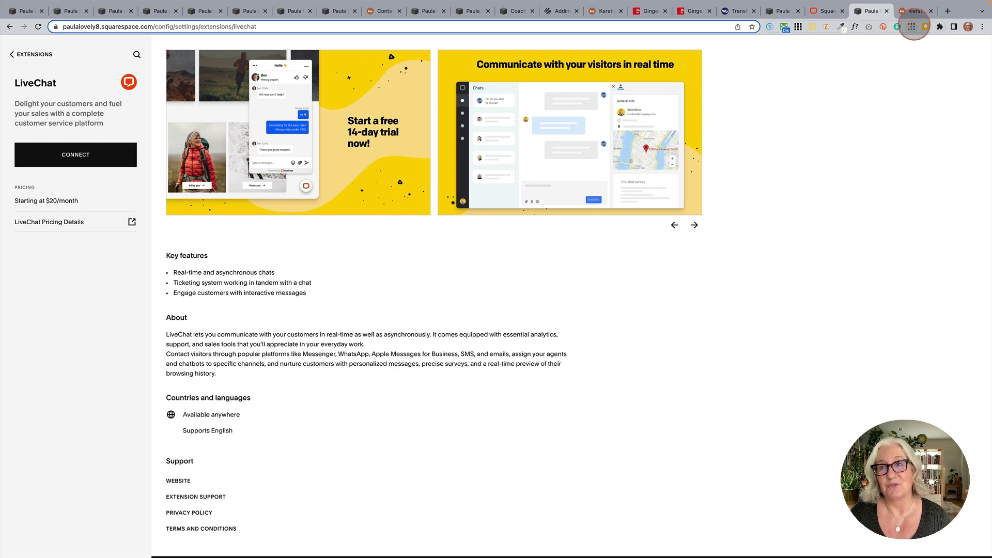
Close the browser tab with the order status page and switch back to one of the first website tabs.
{"action": "left_click", "coordinate": [914, 11]}
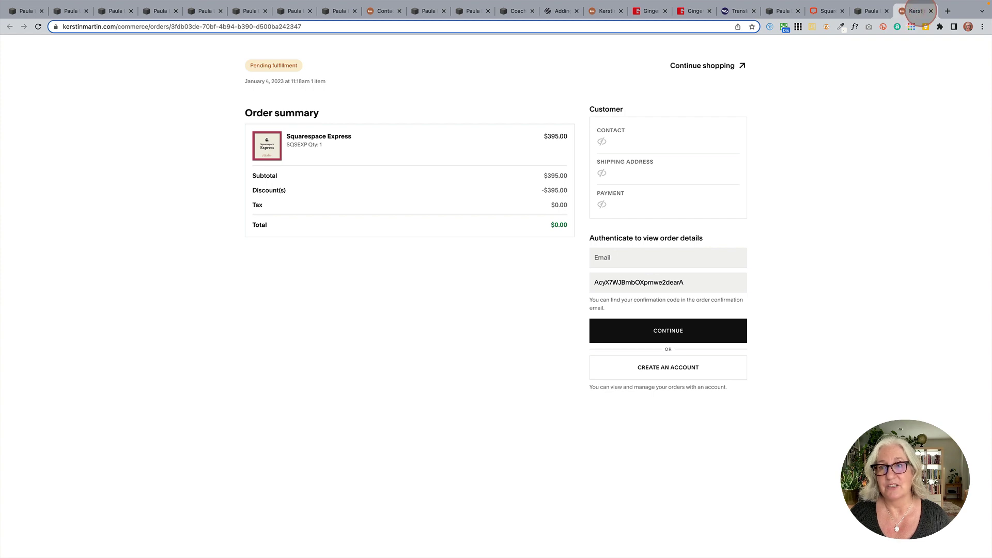
{"action": "left_click", "coordinate": [930, 11]}
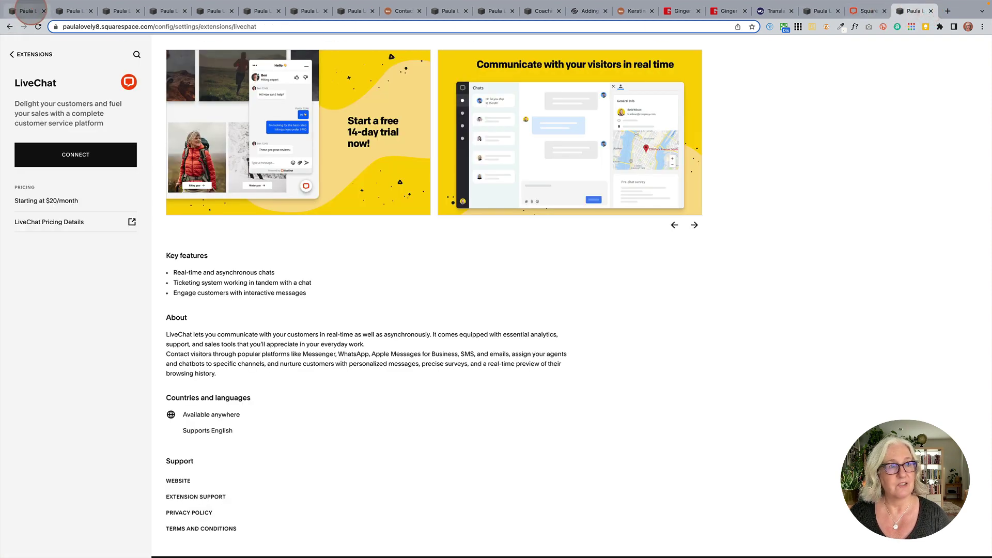
{"action": "left_click", "coordinate": [75, 11]}
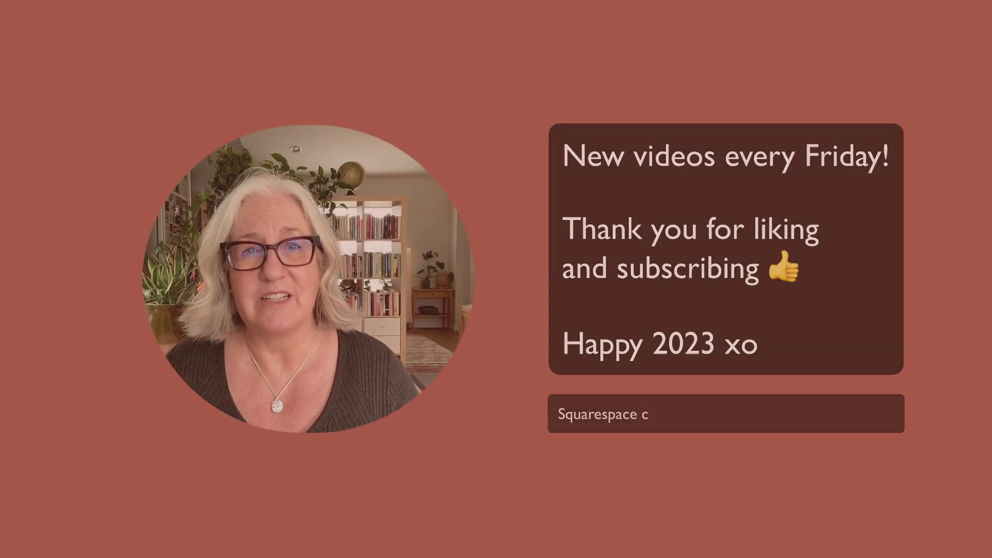